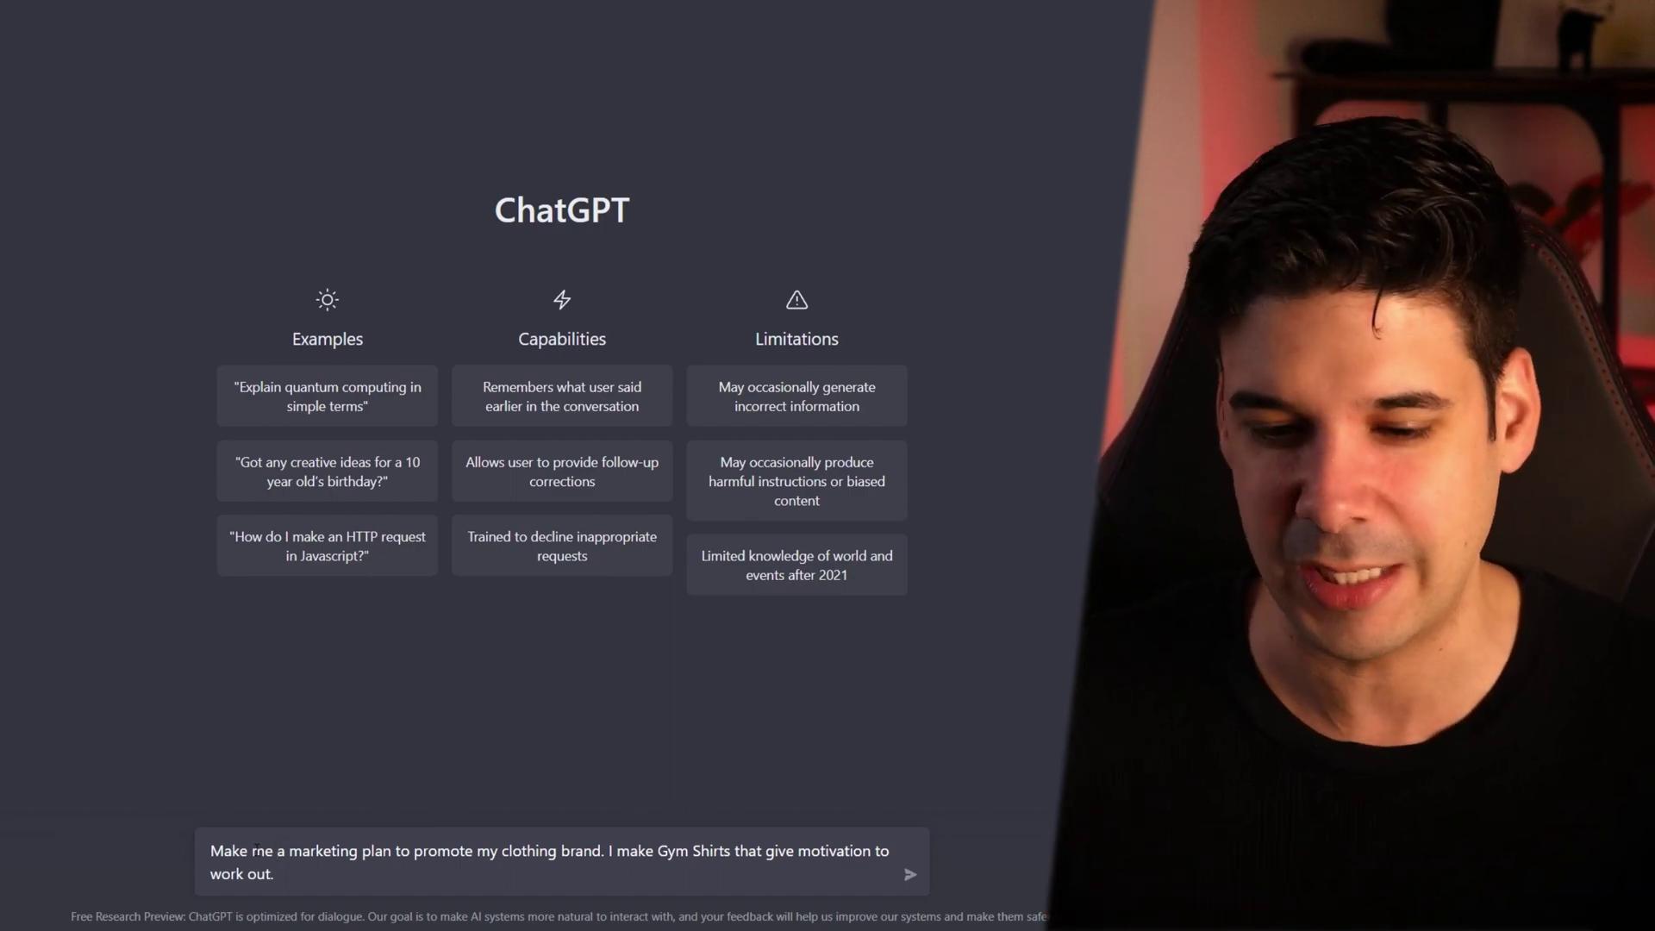
Send the gym-shirt marketing plan request and review the reply, highlighting audience and influencer marketing passages
left_click(909, 876)
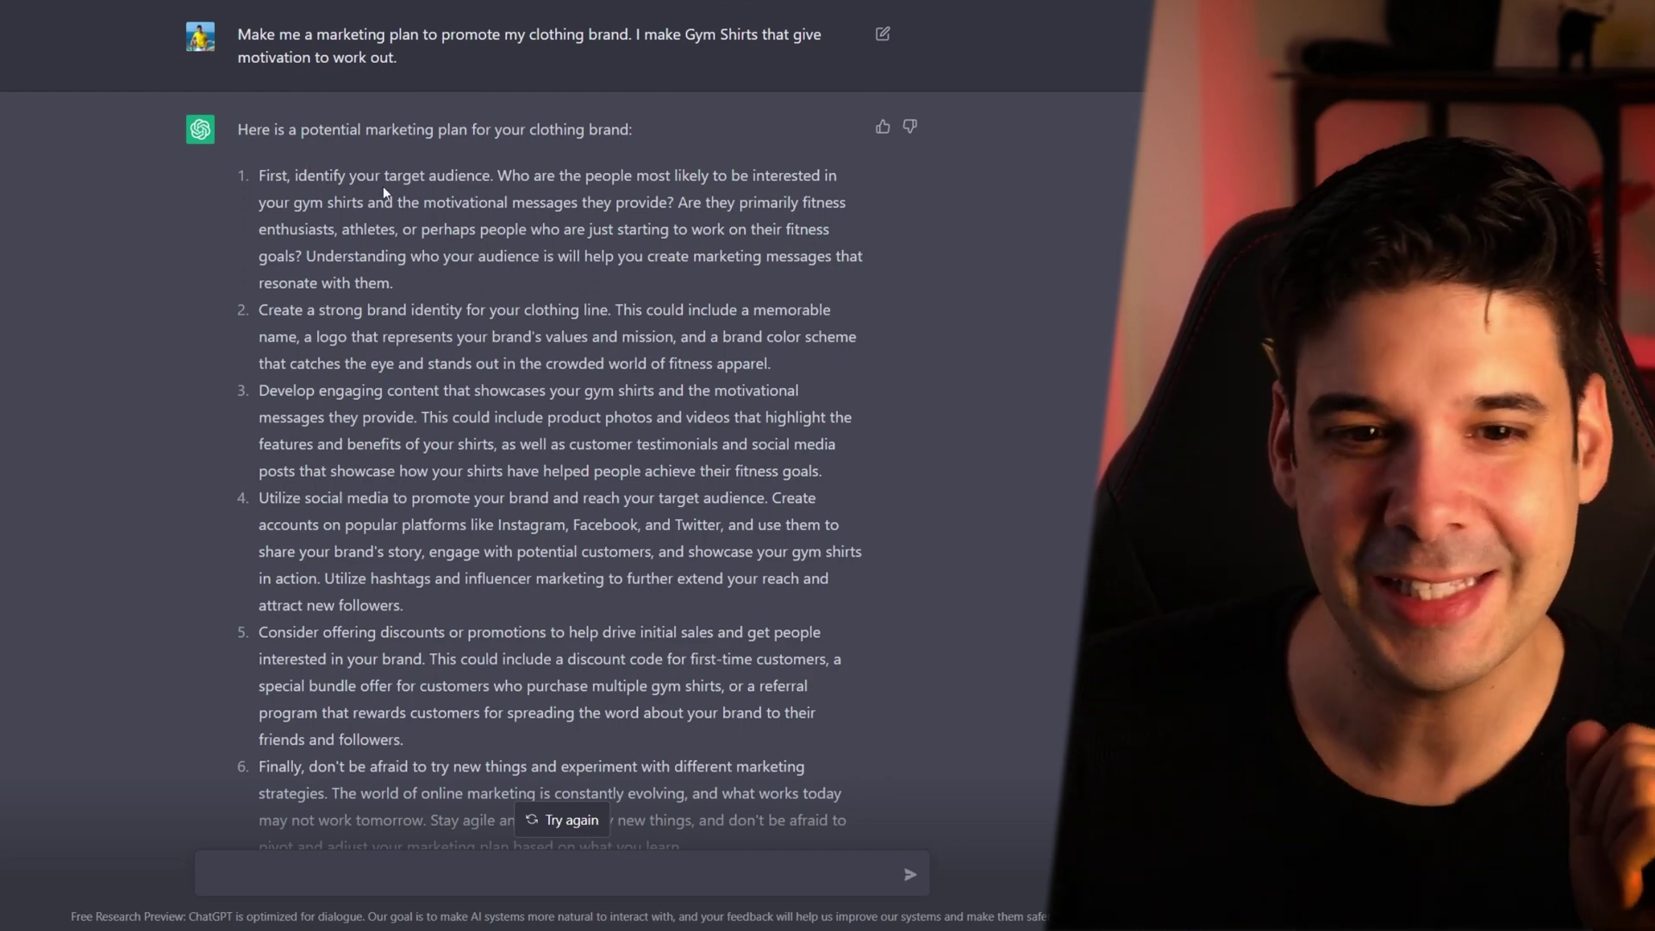
left_click_drag(500, 175, 807, 183)
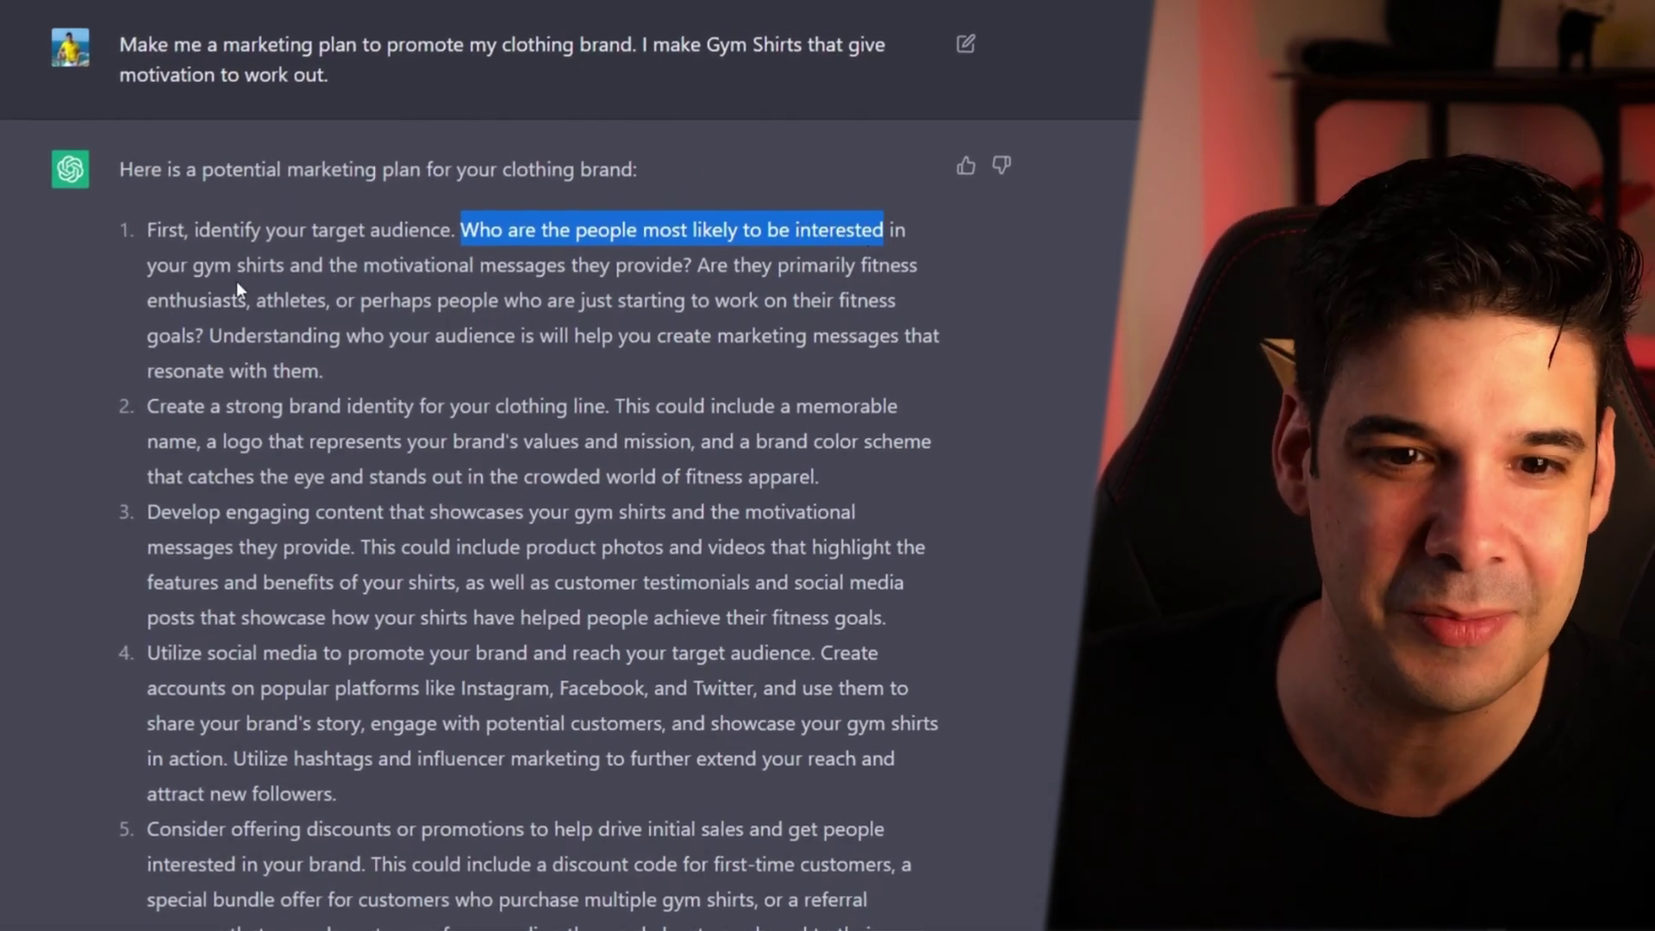
left_click_drag(236, 281, 918, 264)
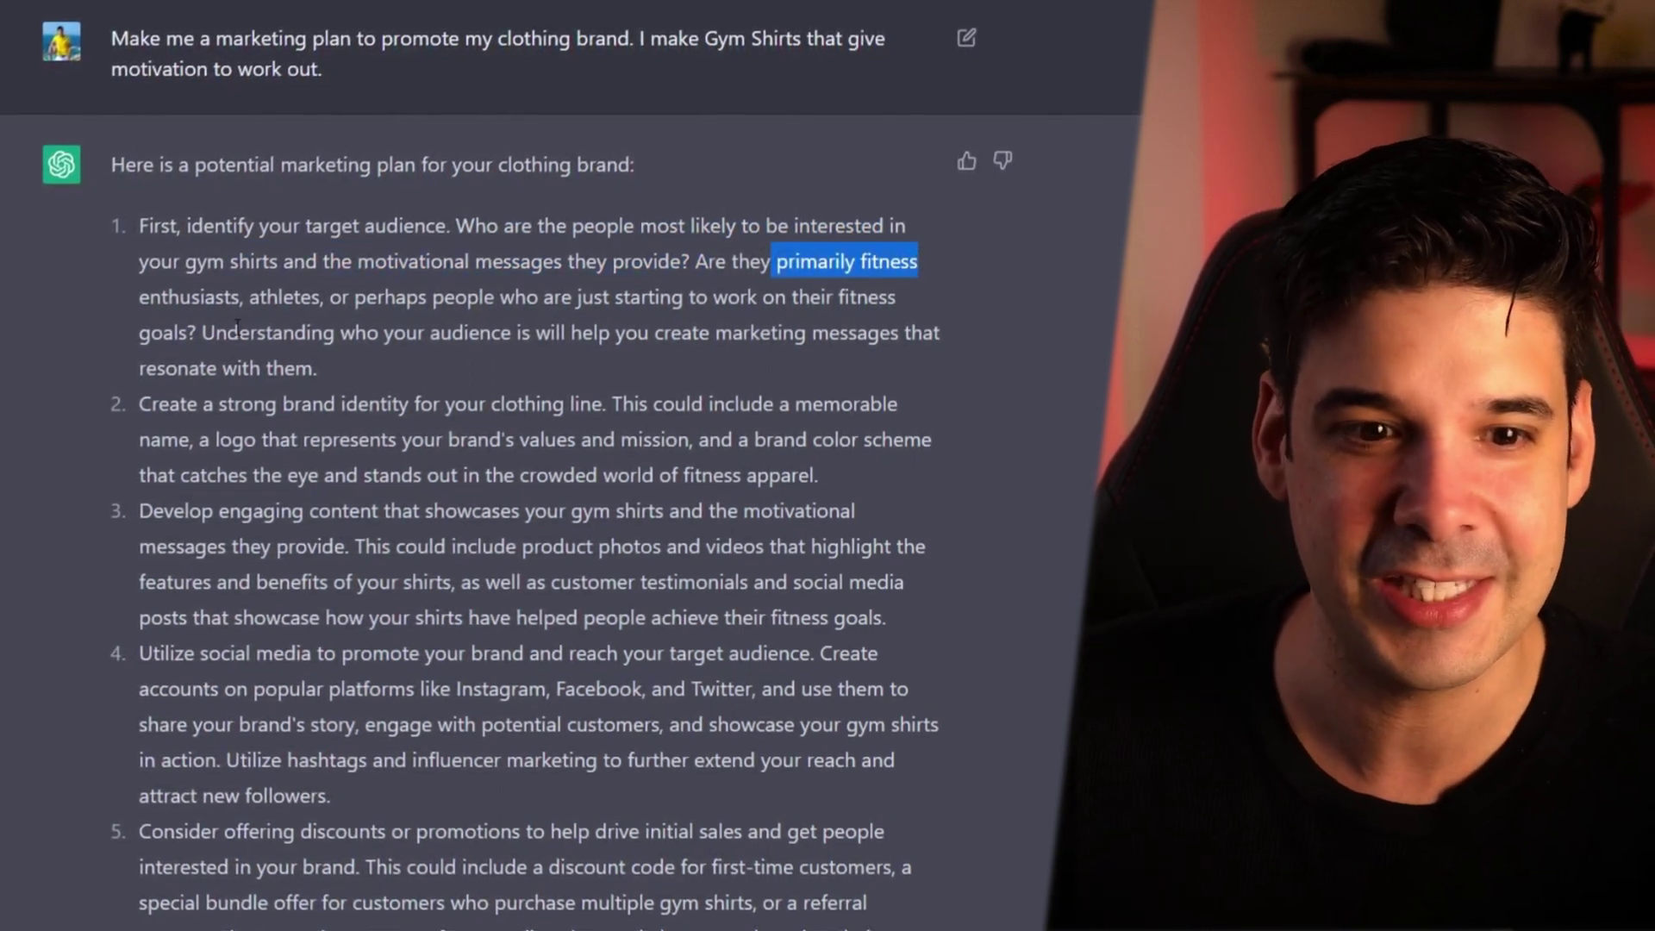
left_click_drag(244, 296, 777, 299)
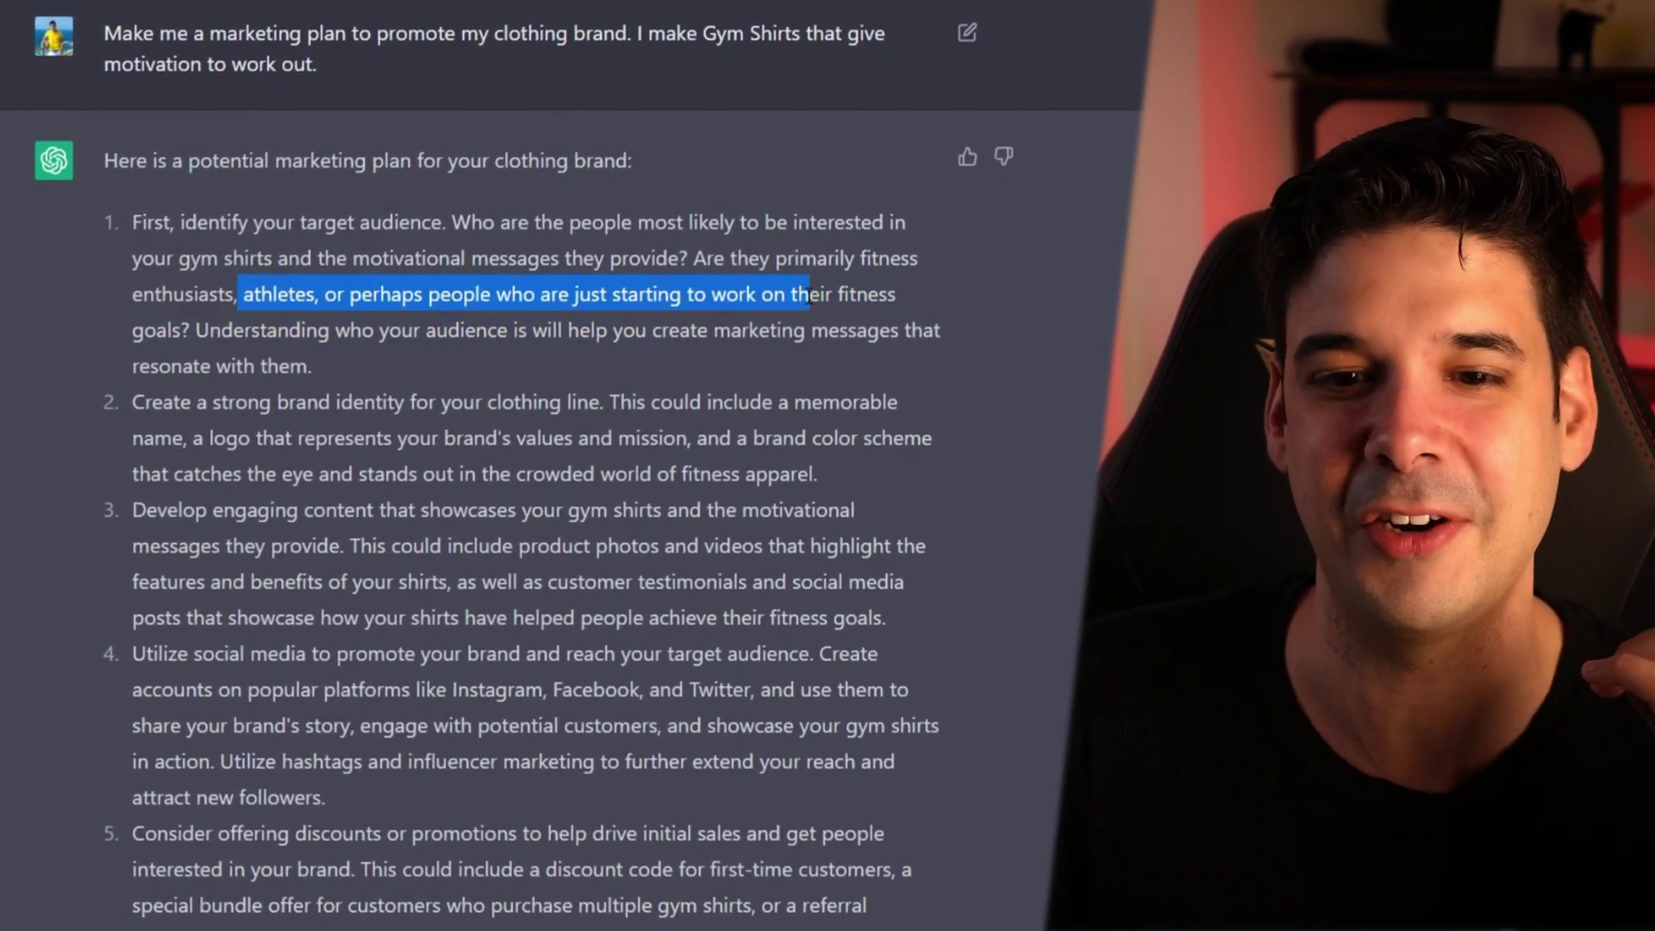
left_click(194, 326)
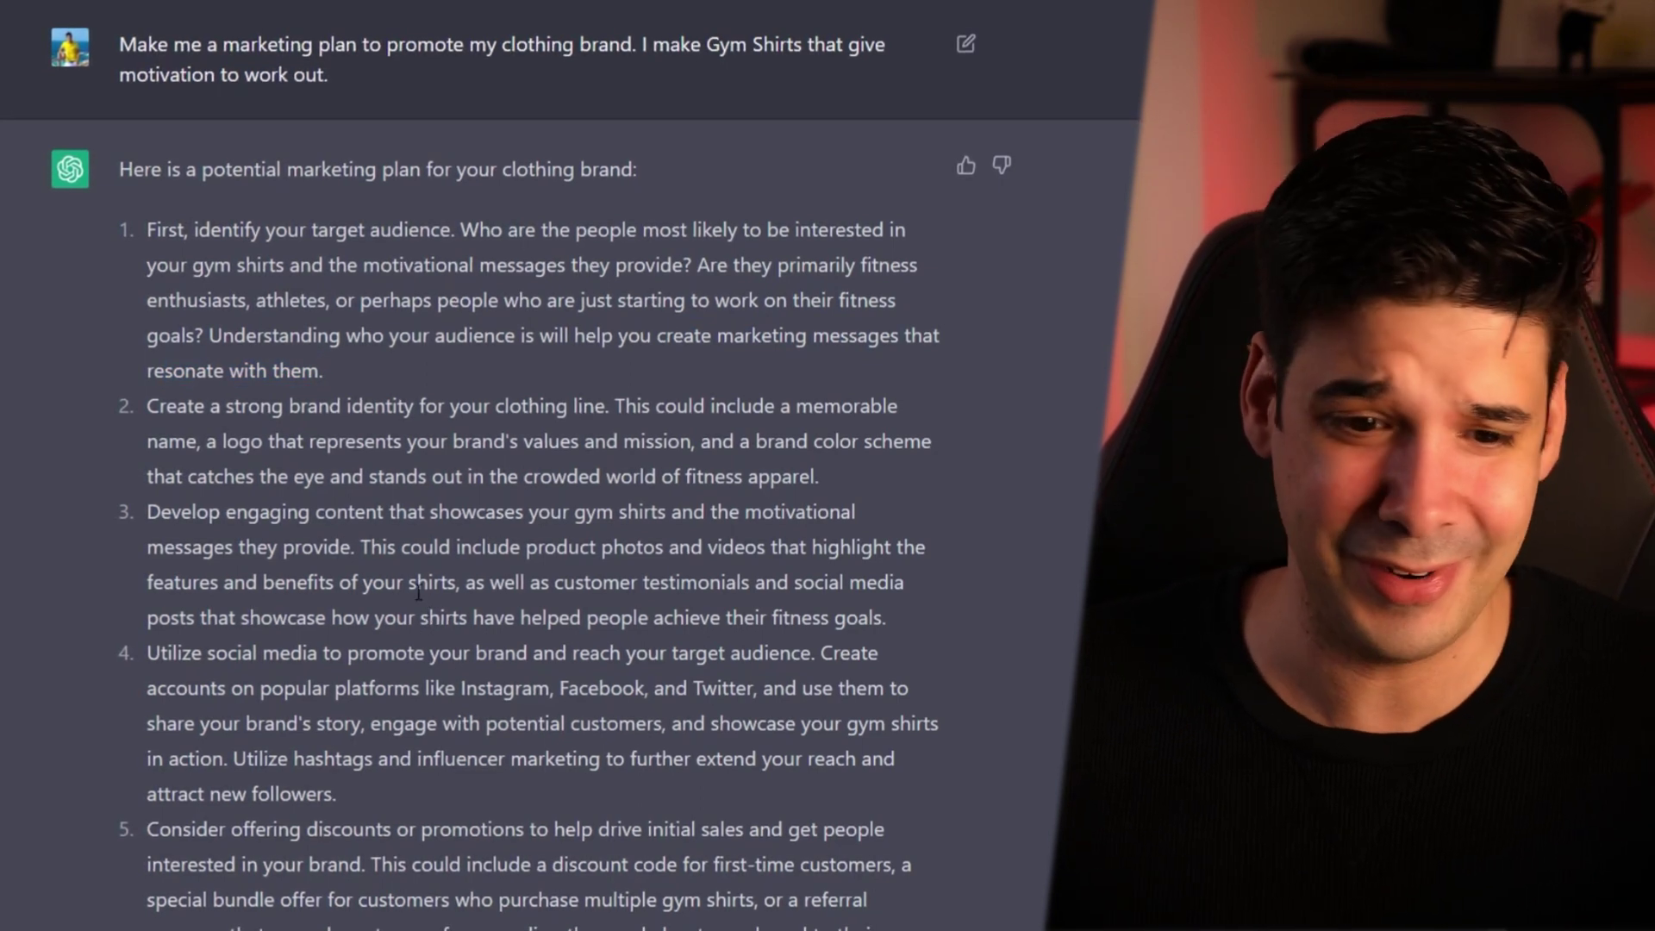
scroll(419, 593, "down", 2)
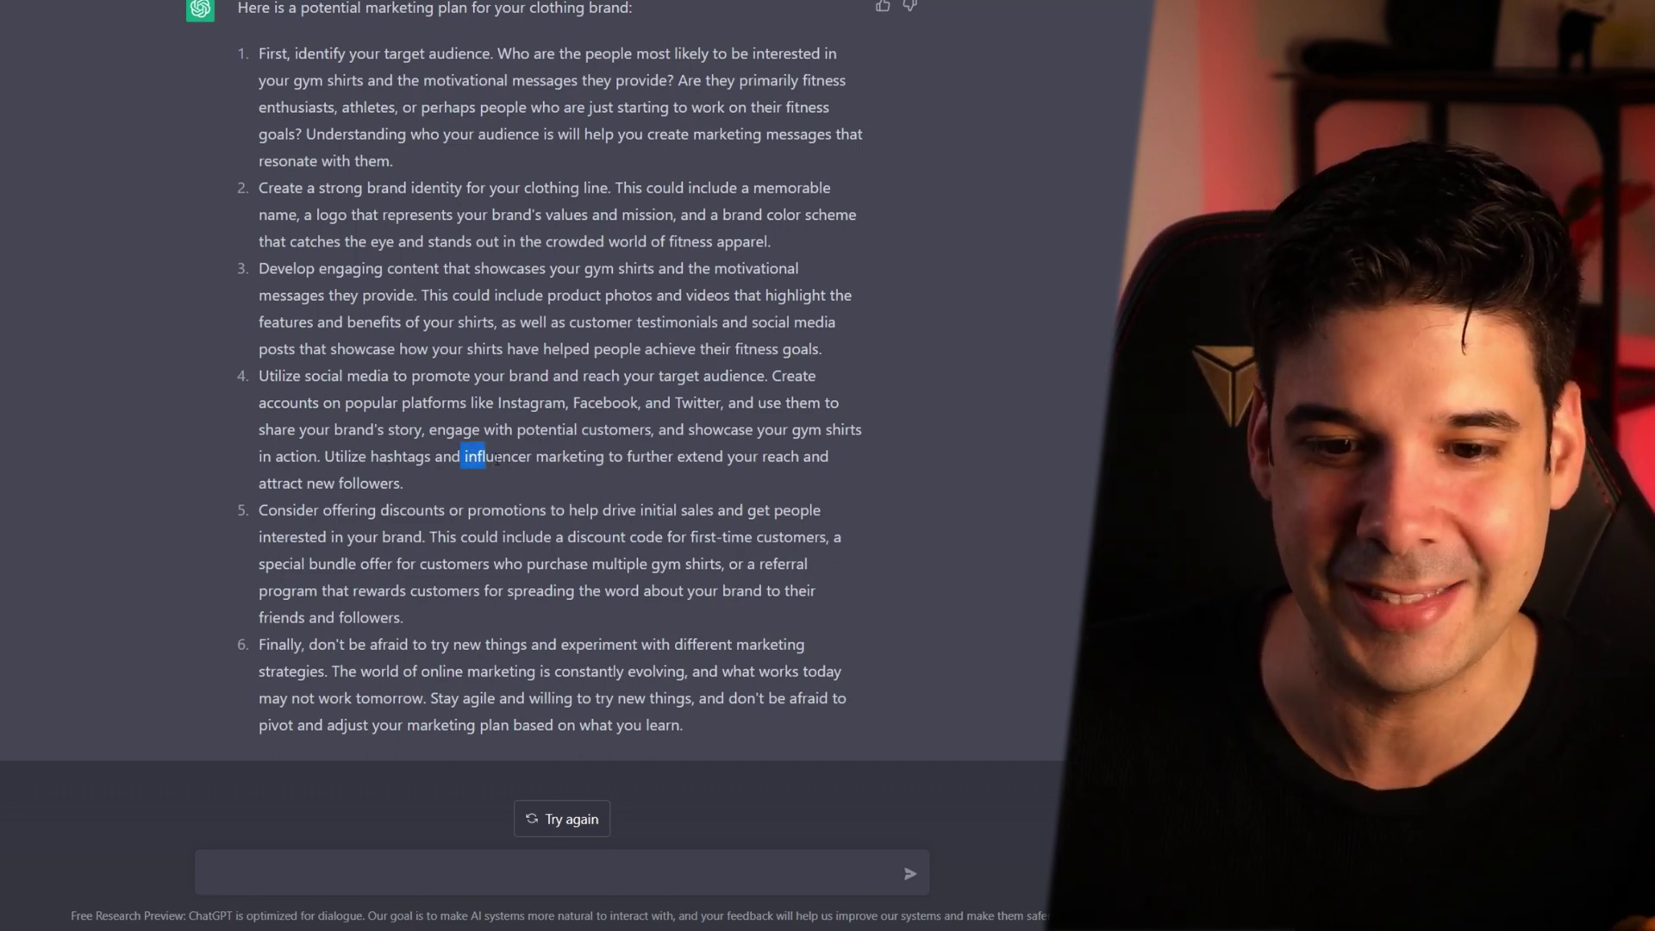
left_click_drag(498, 459, 618, 465)
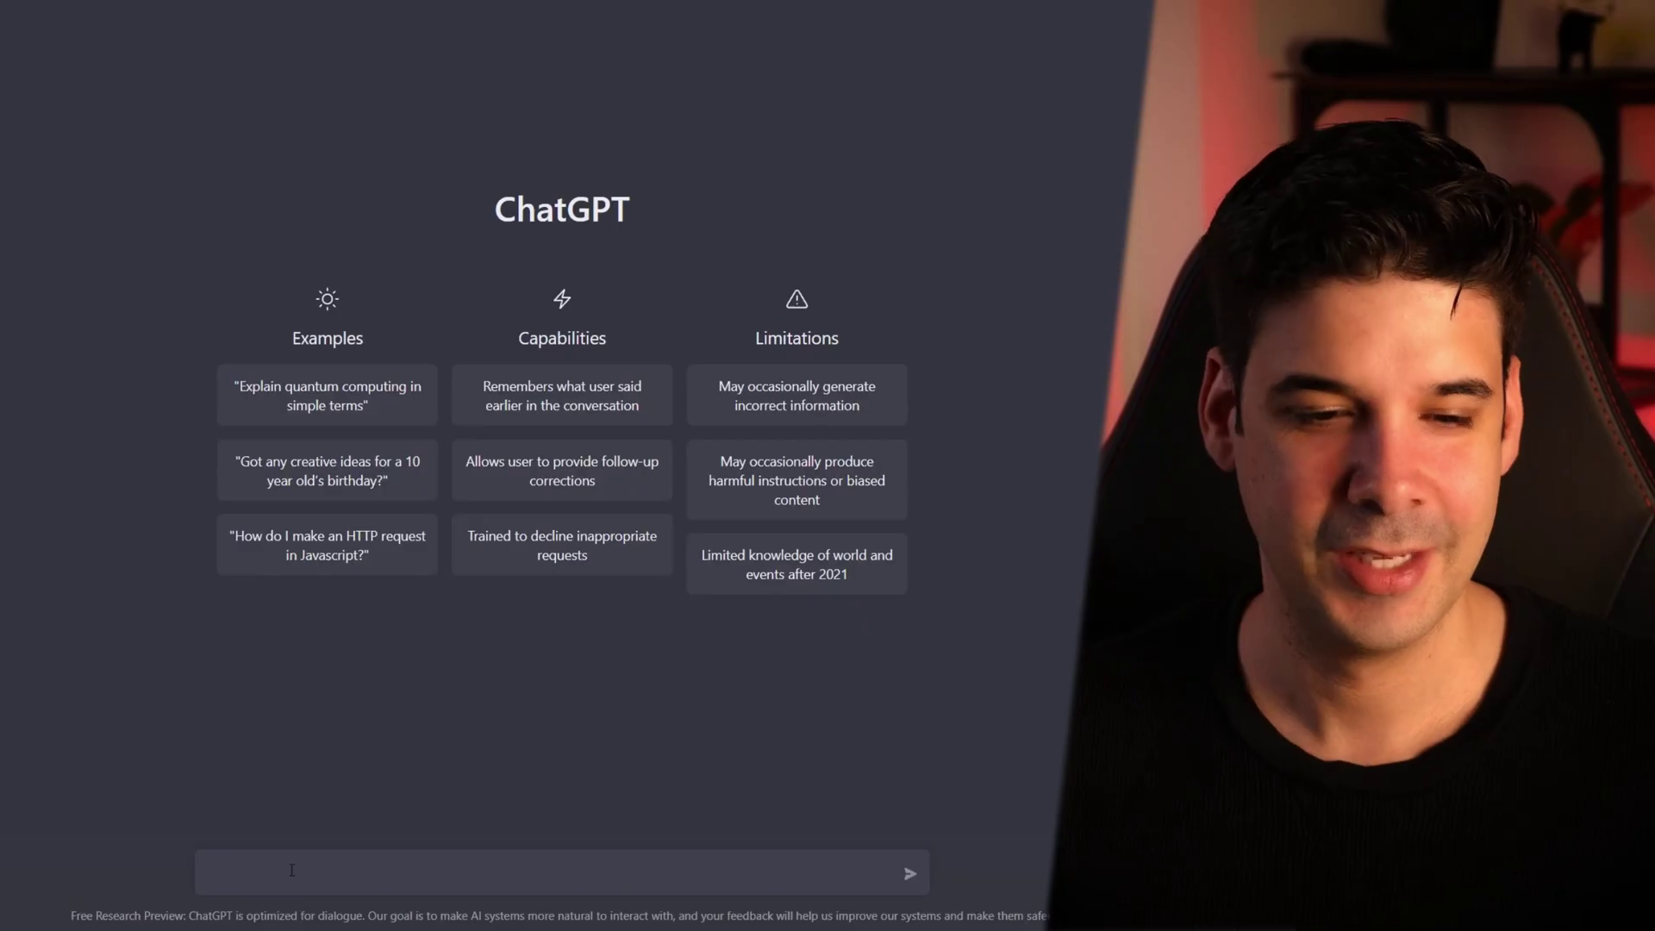
Ask for a sales pitch recruiting influencers and brand ambassadors for the OmegaBurn clothing brand, with 10% commission
type("sales pitch to recruit inf")
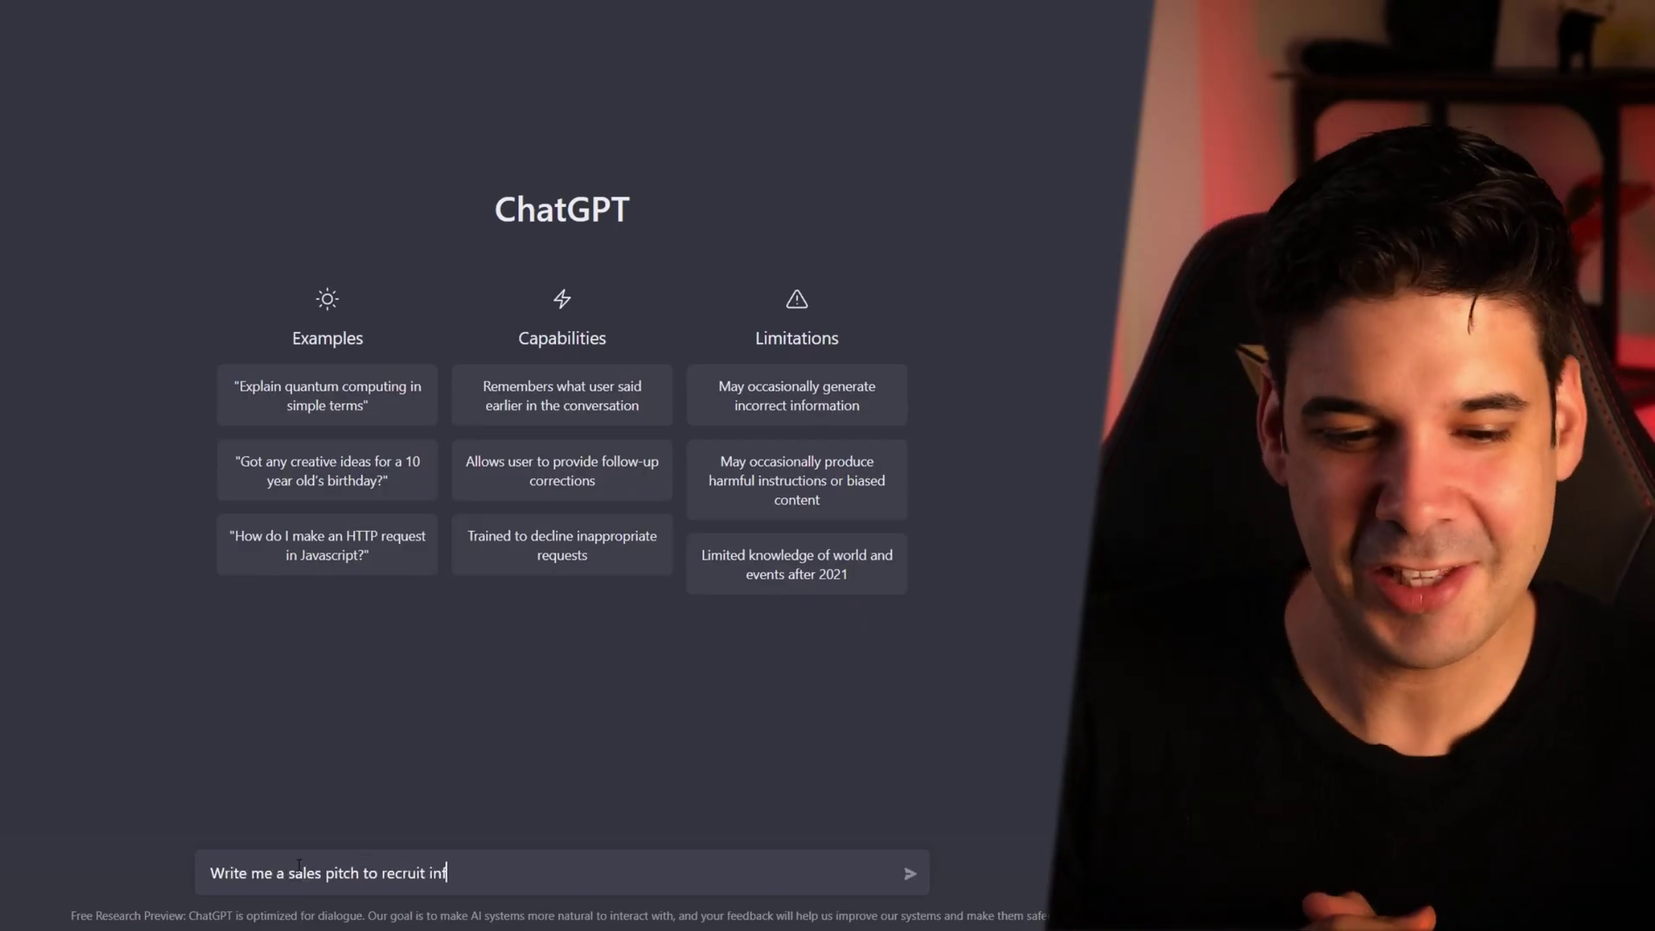
type("luencers and brand ambassadors for my clothing brand called OmegaB")
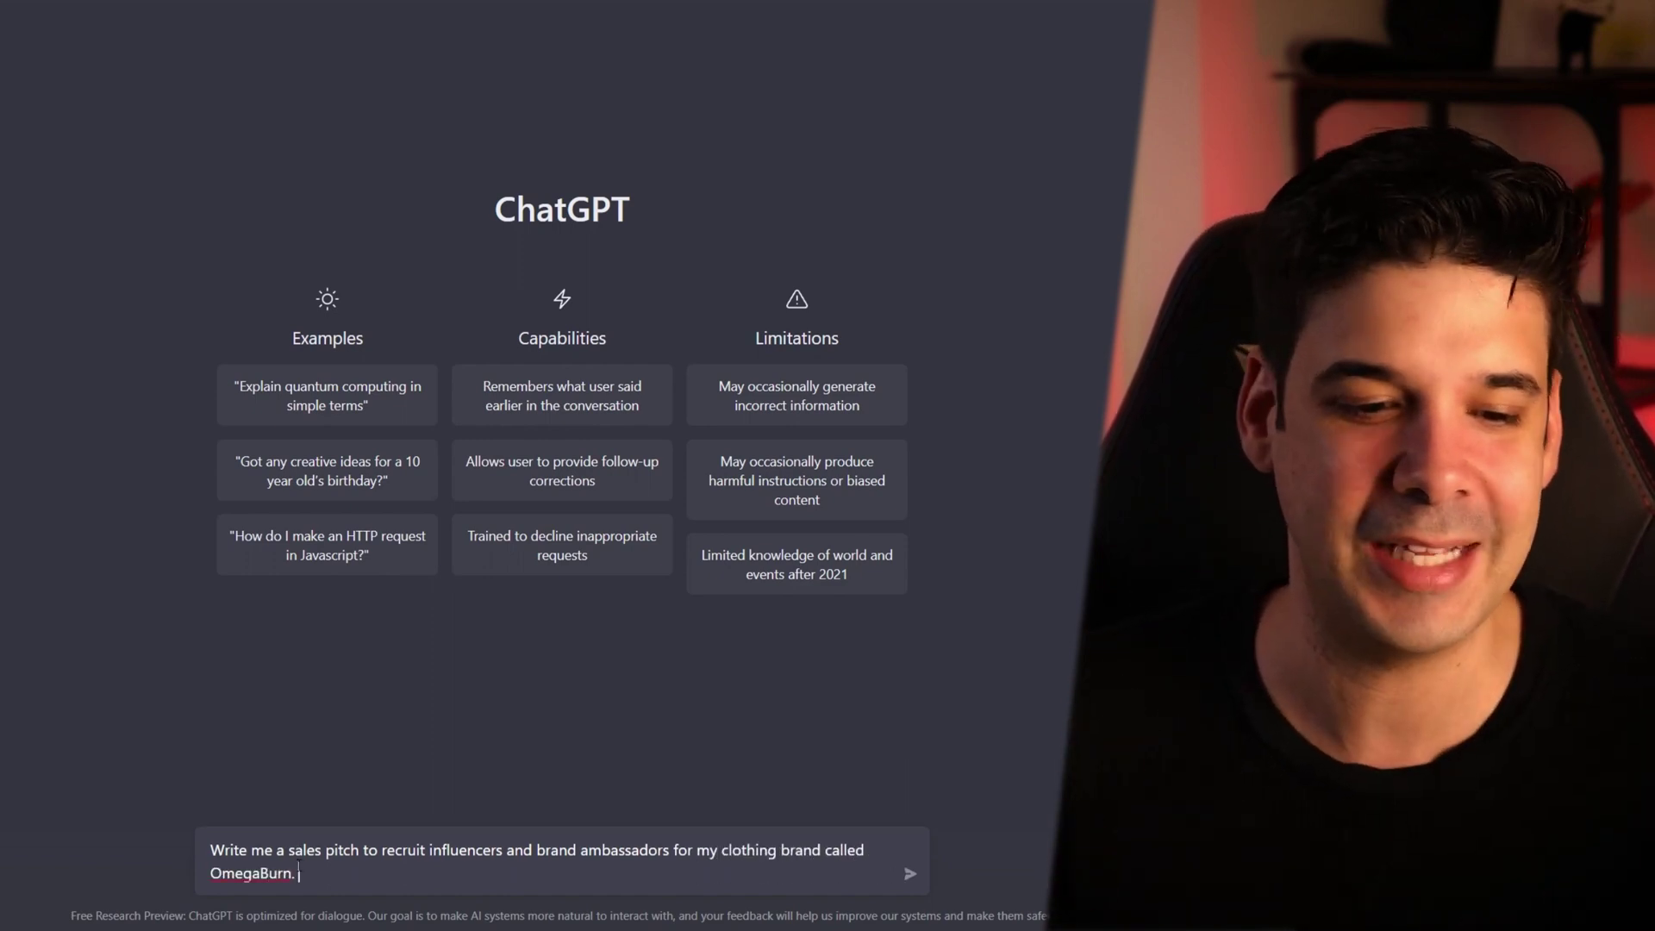
type("urn. i will give 10% commi")
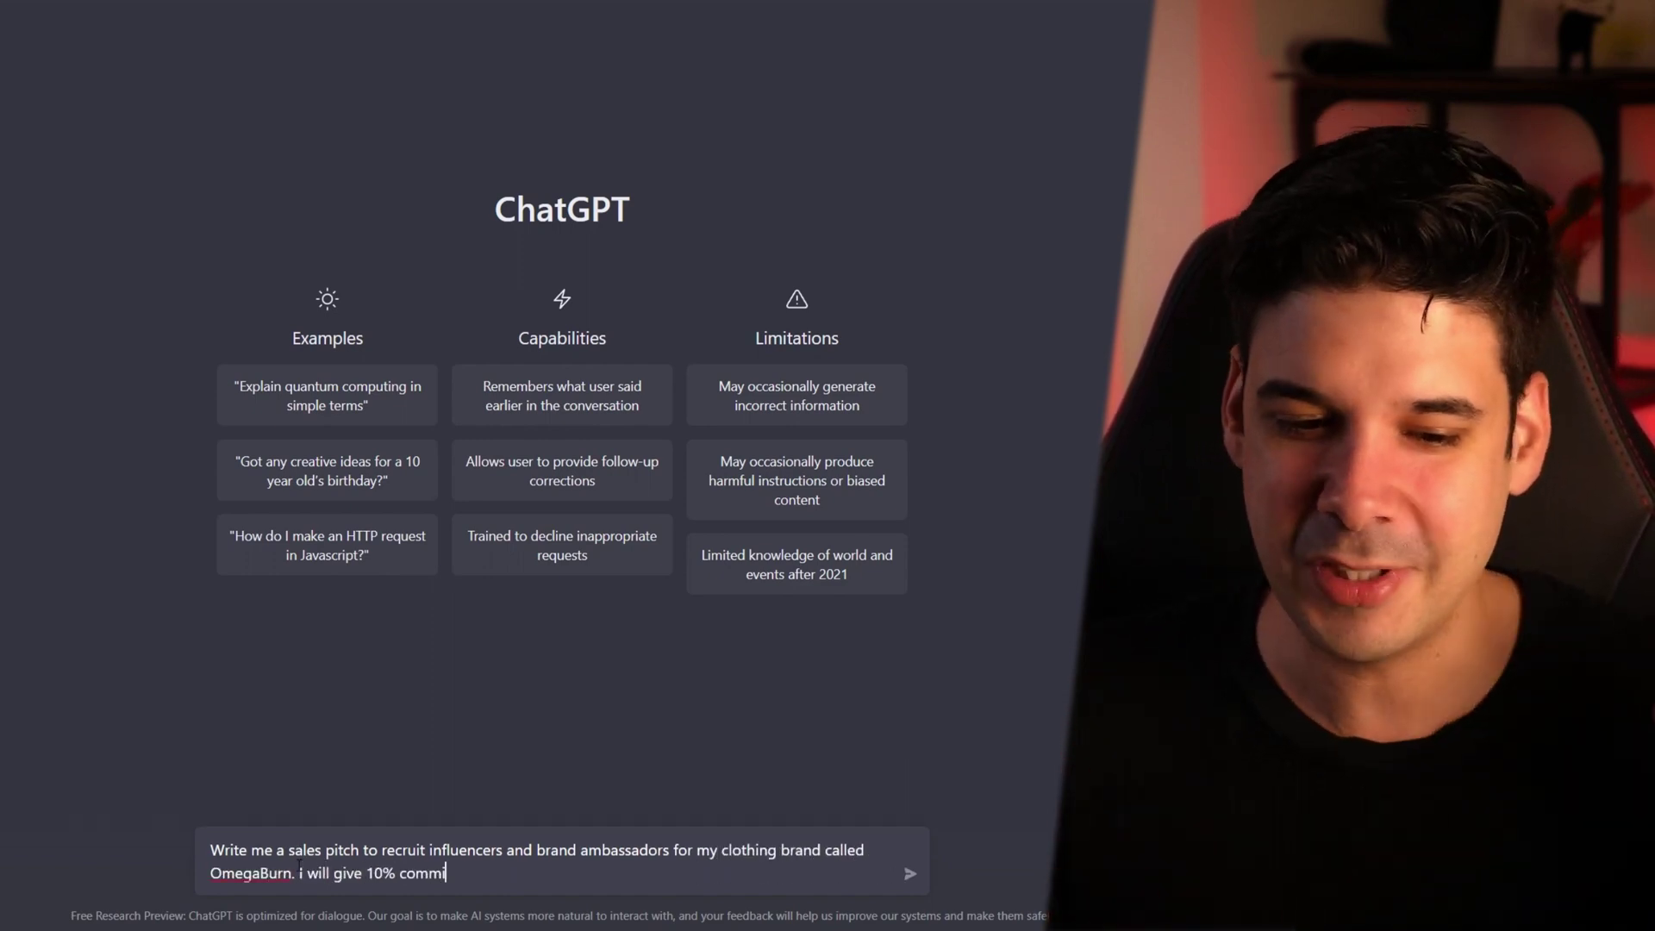
type("ssions per referred sale and free products in c")
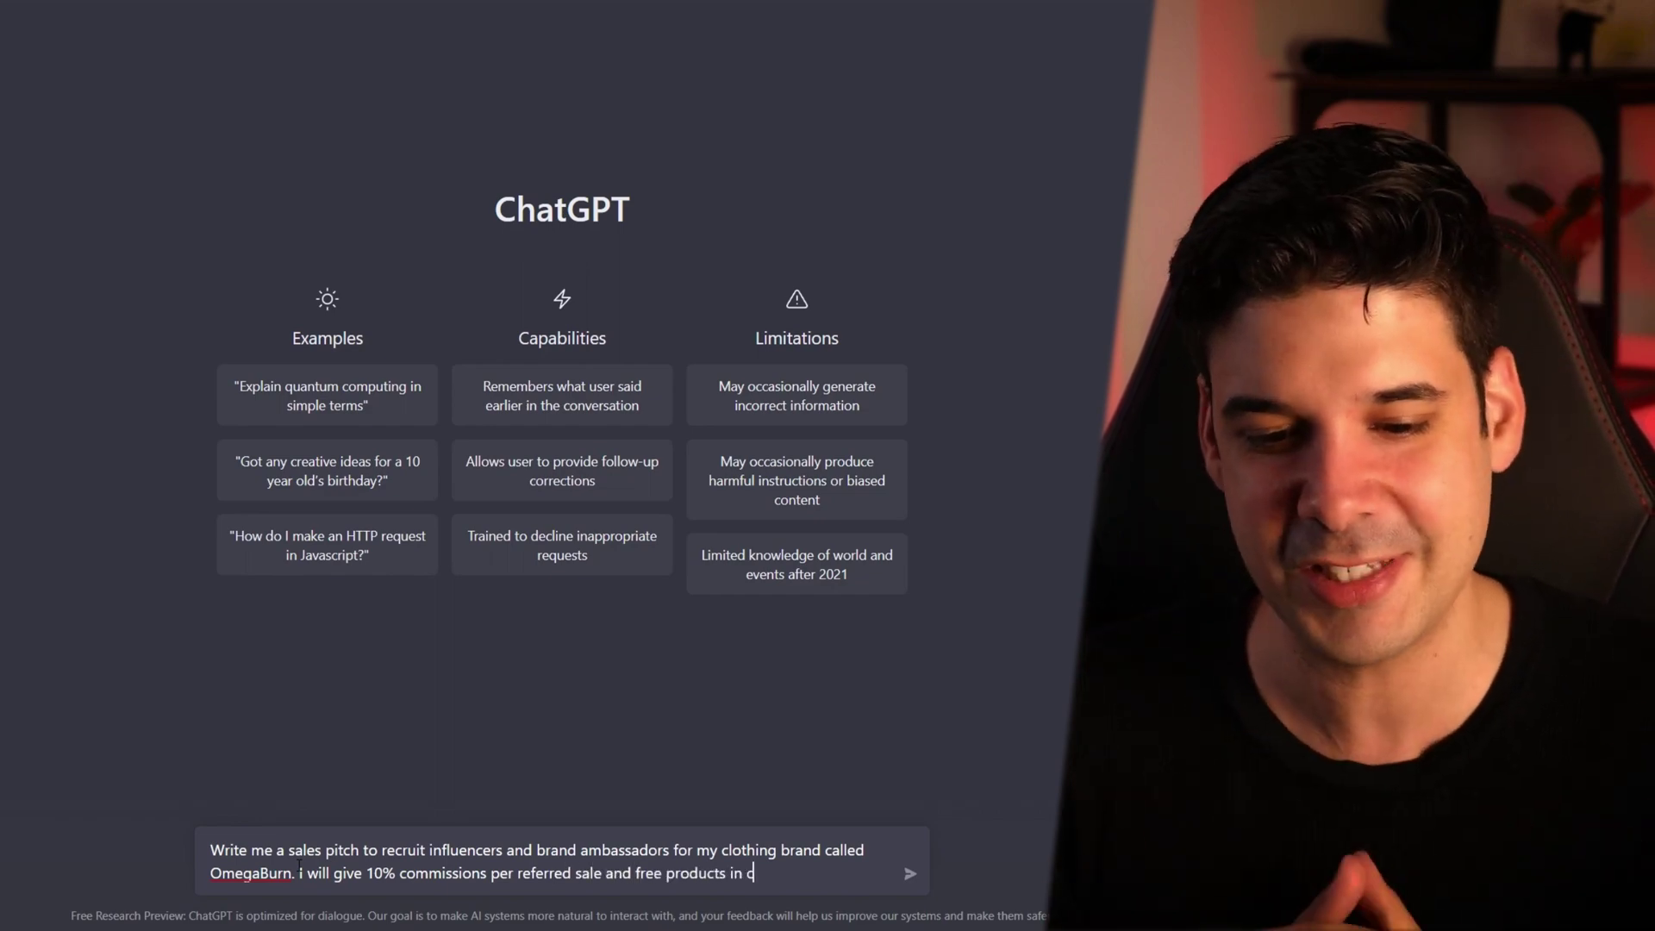
type("hange for promotion on the")
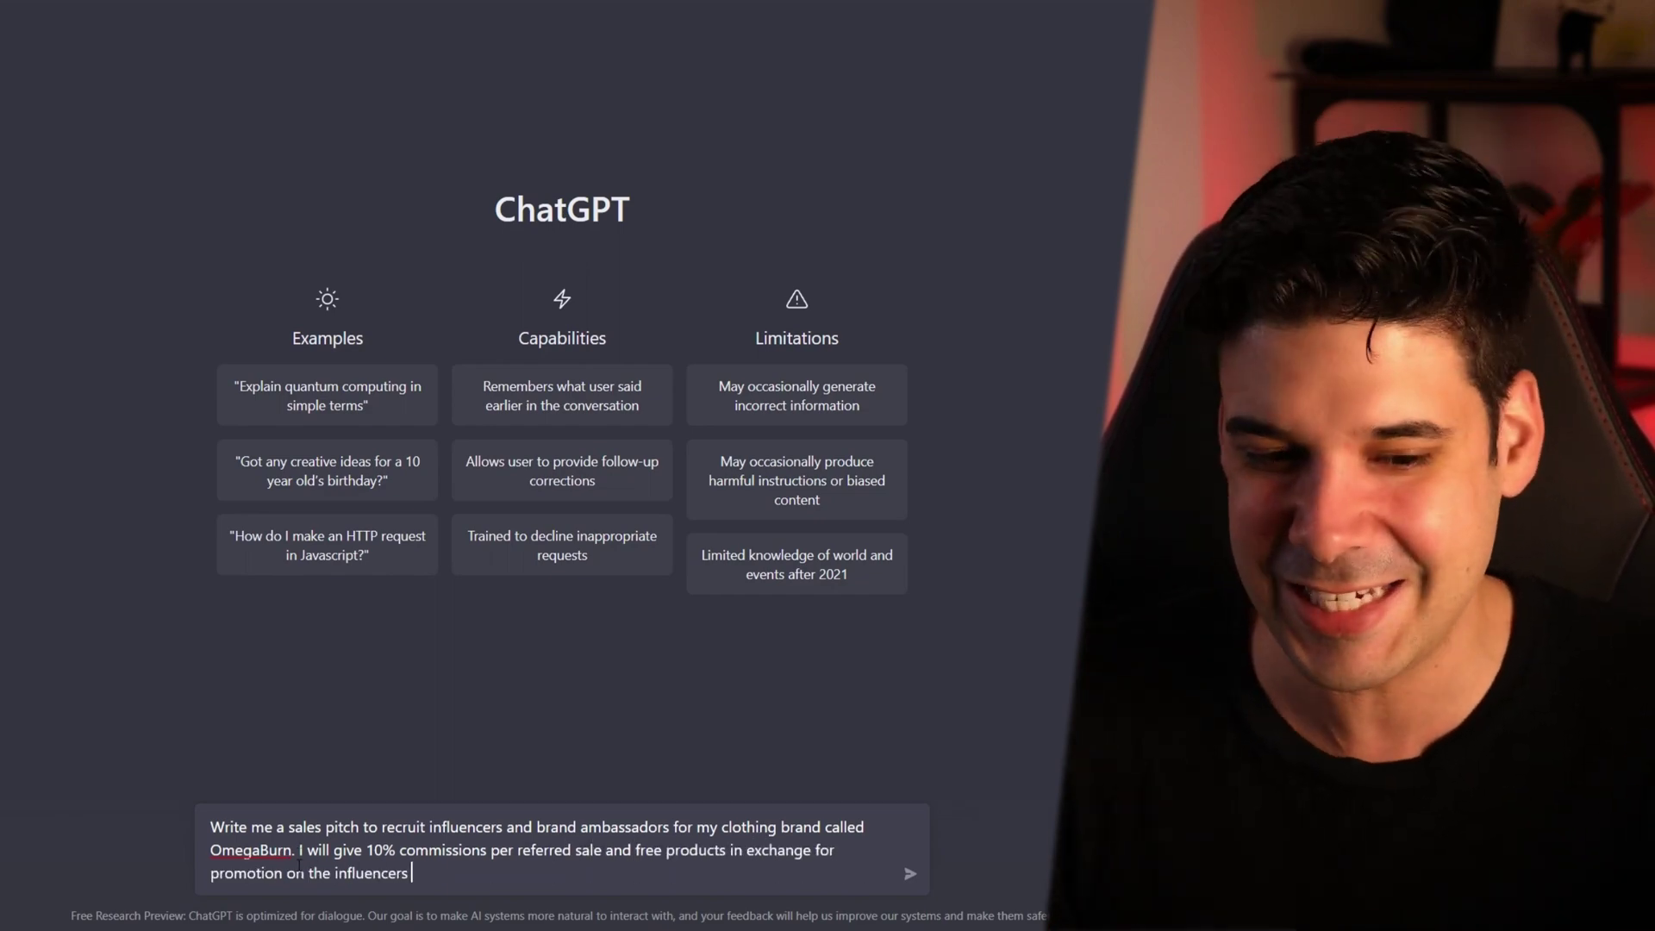
type(" influencers social media")
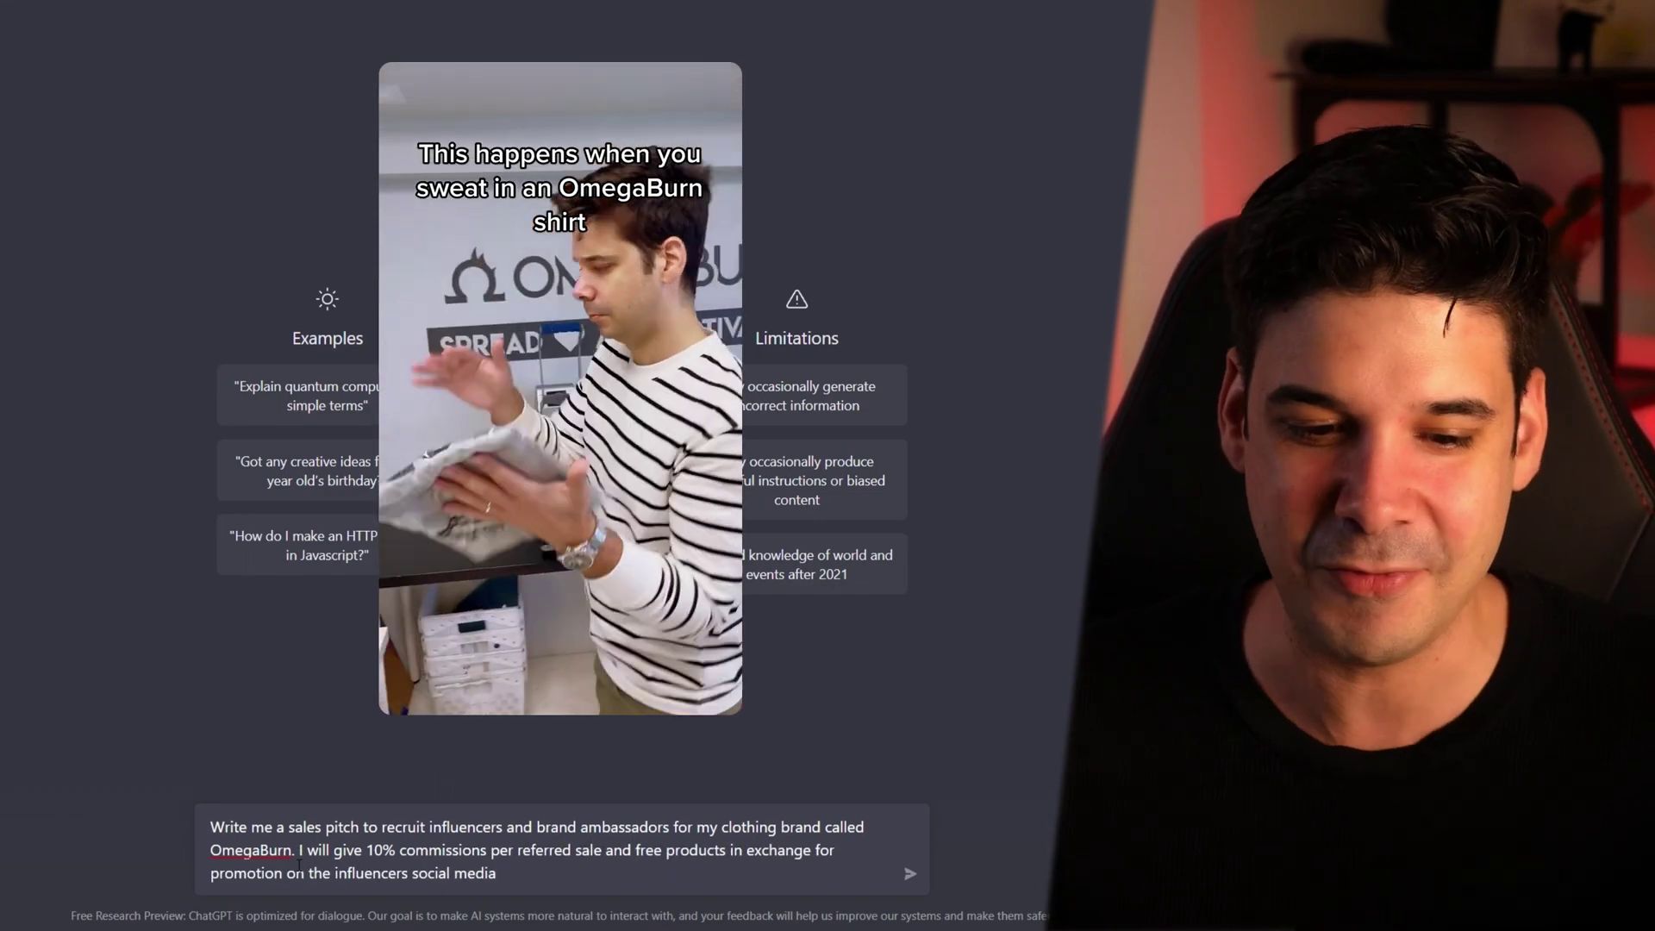
type(". We make gym shirts that have a mo")
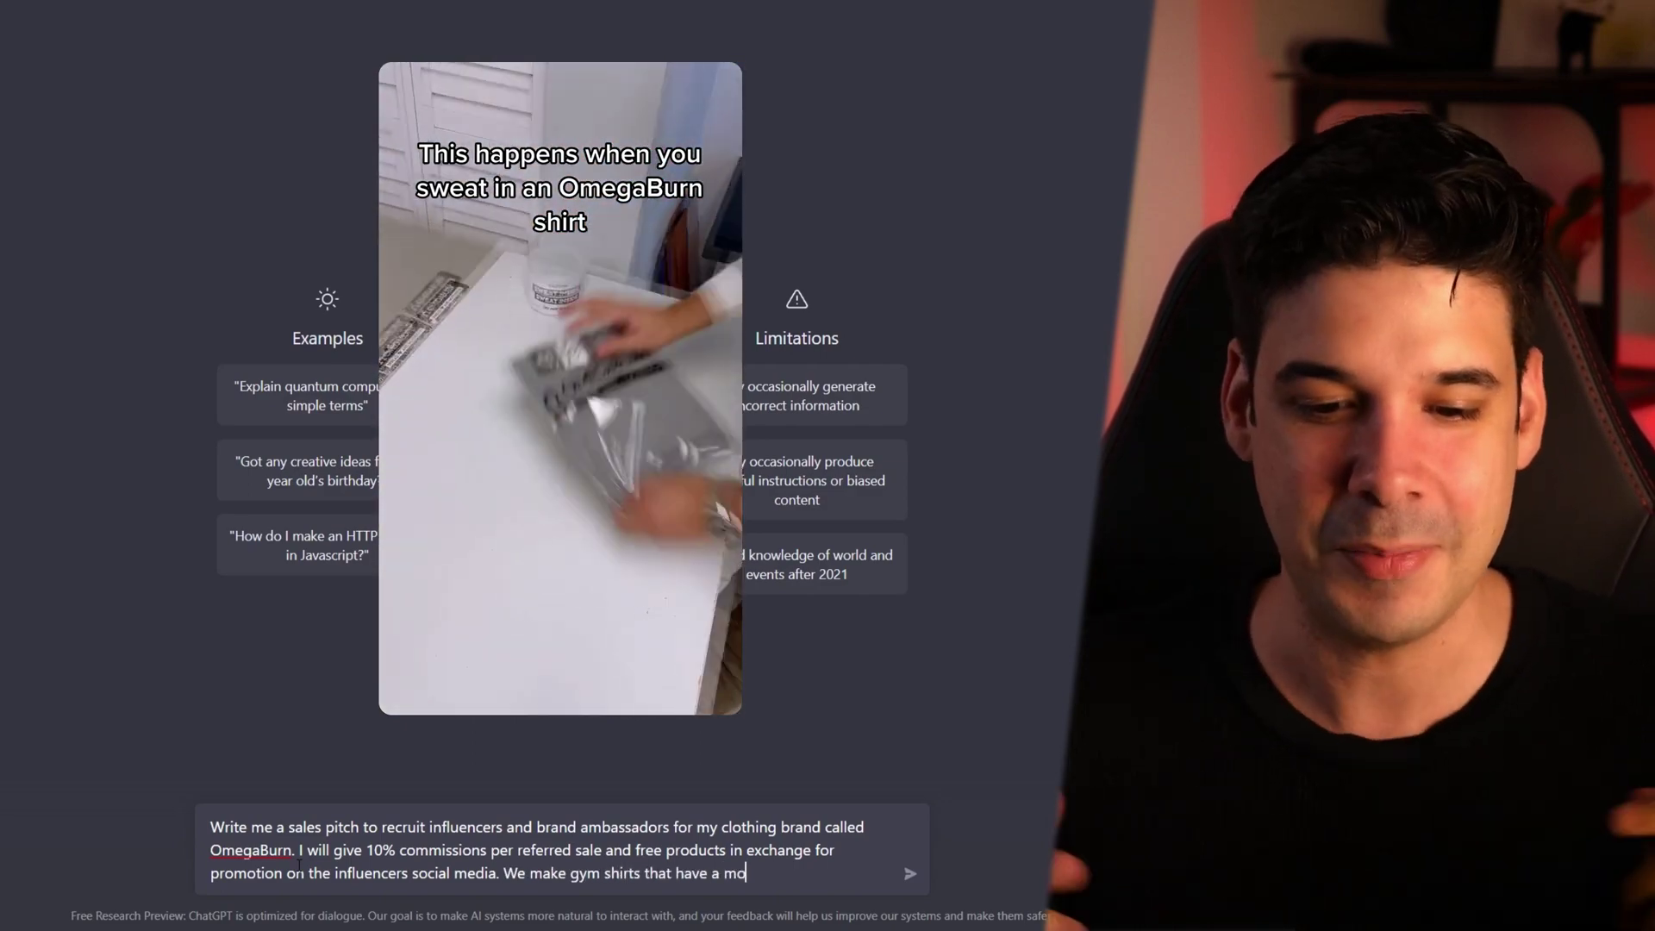
type("tivational message that only reveals when you sweat.")
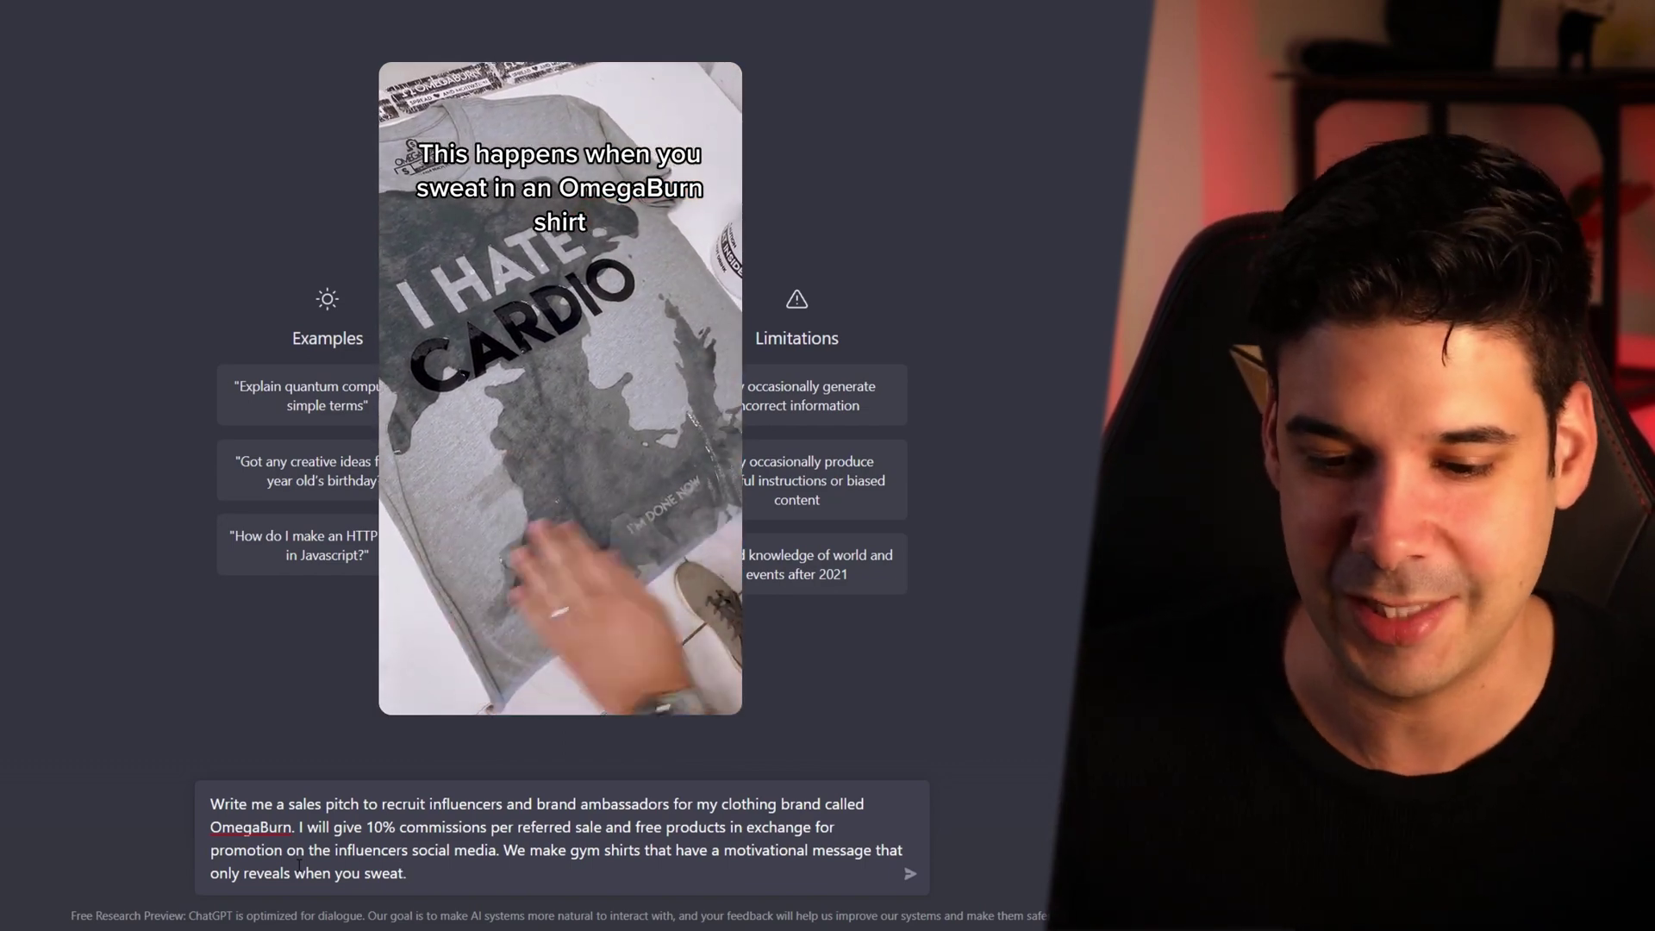
left_click(911, 874)
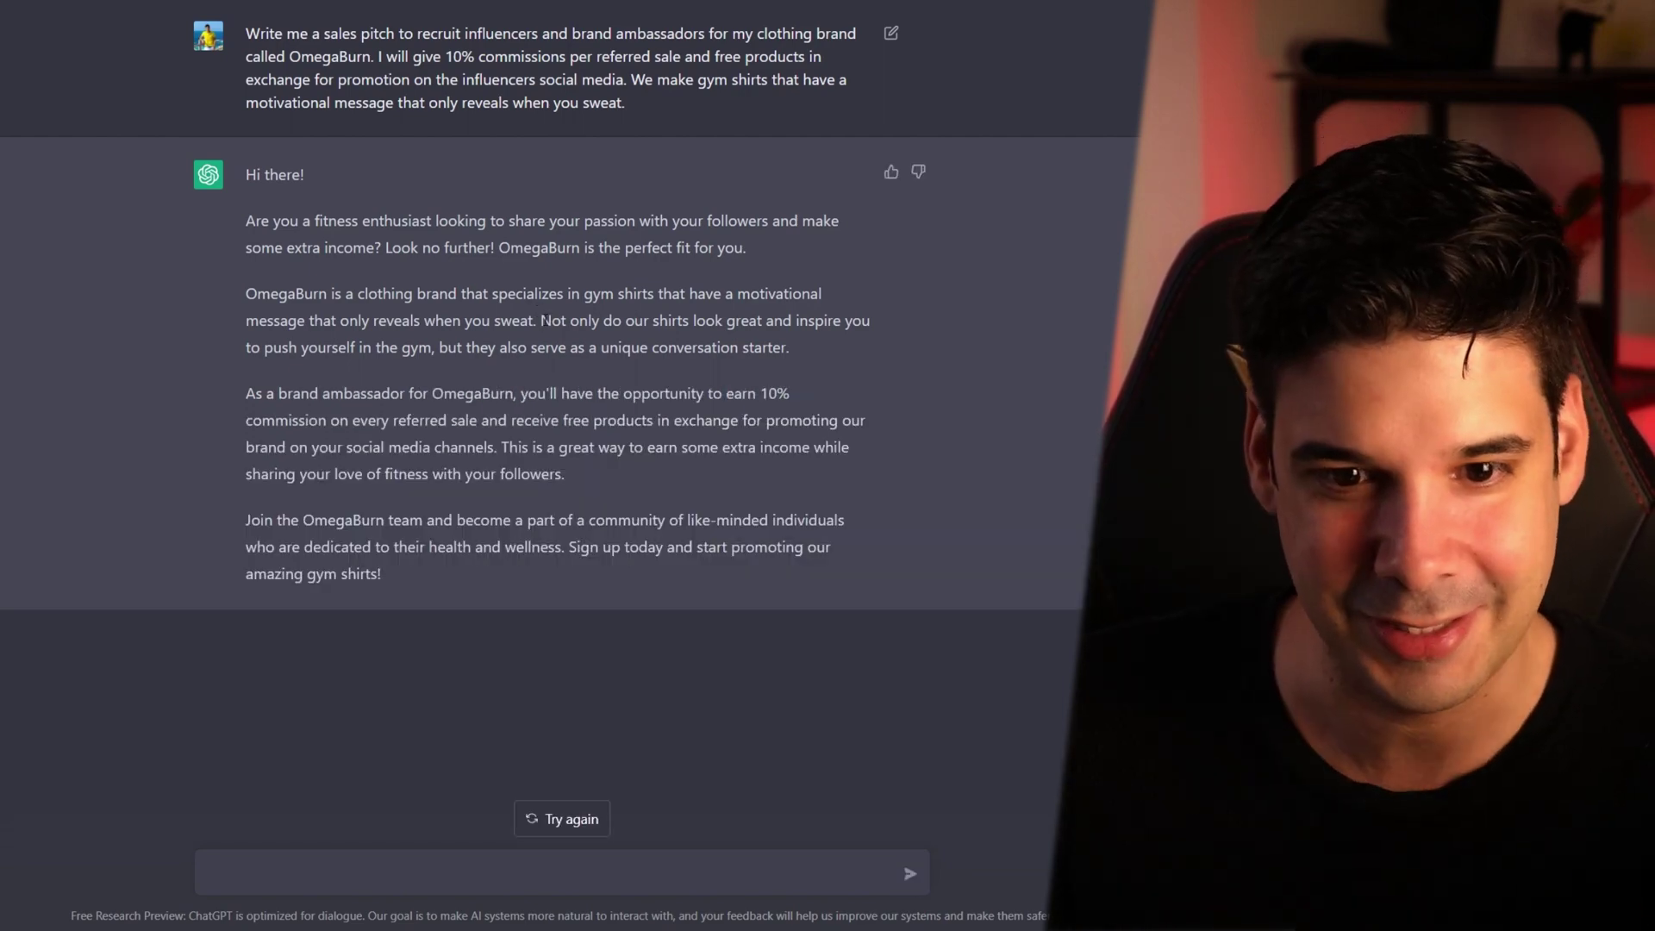
Highlight the pitch's lines on shirt appeal, ambassador earnings, referral and free-product terms, and social channels
left_click_drag(542, 320, 790, 348)
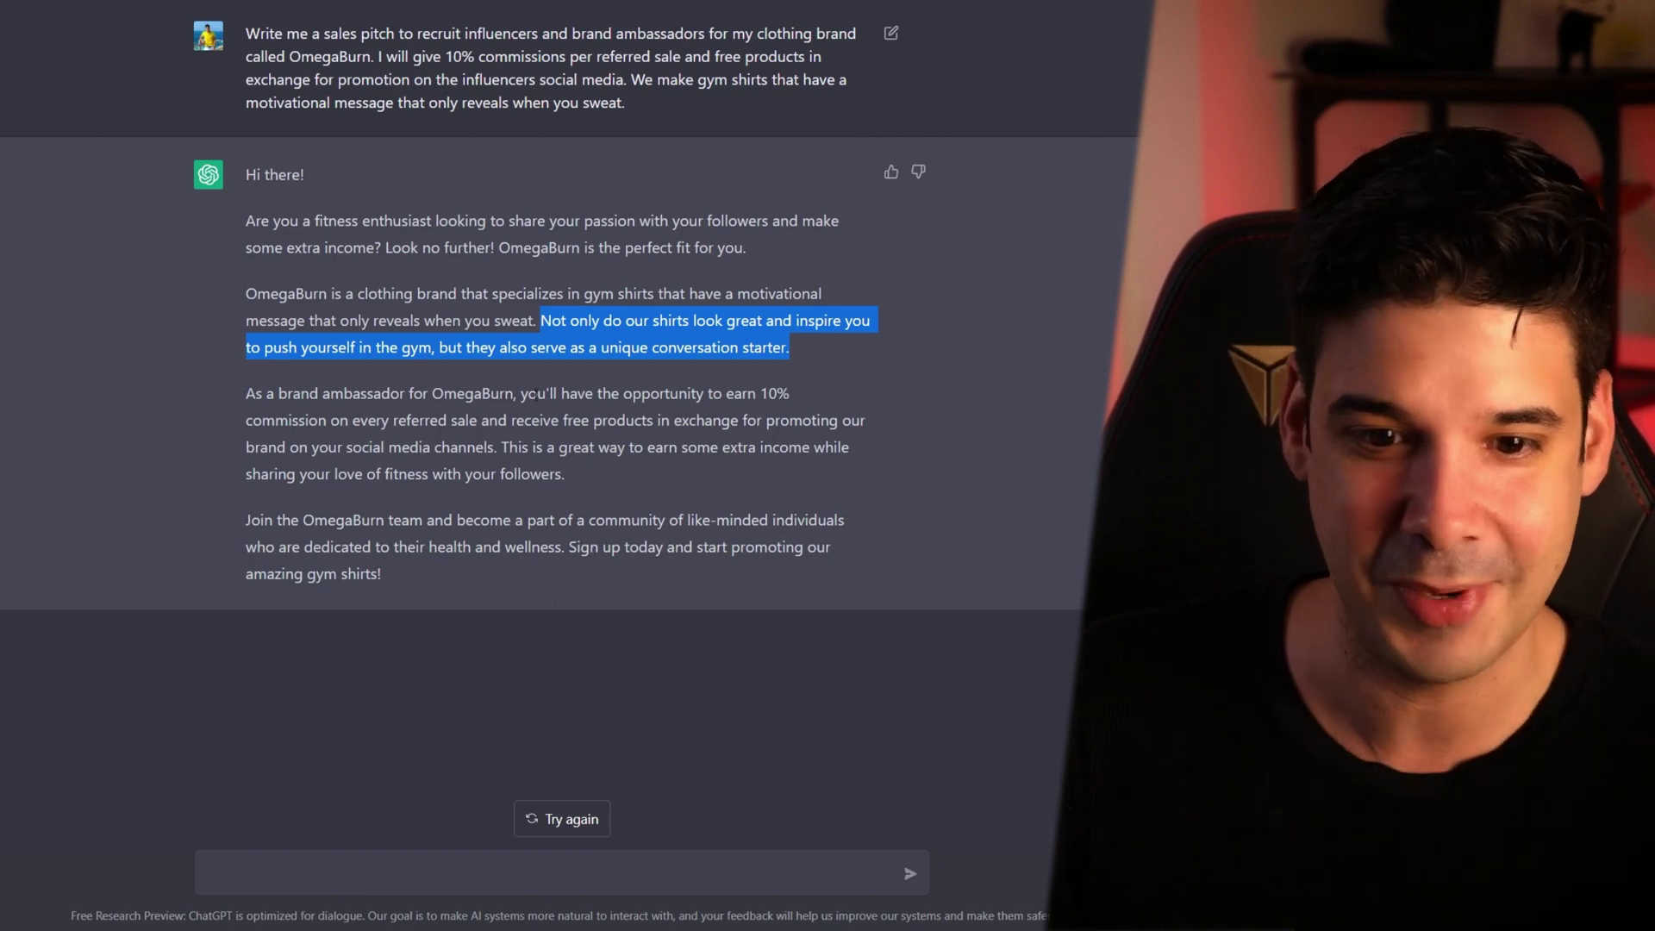
left_click_drag(537, 395, 632, 395)
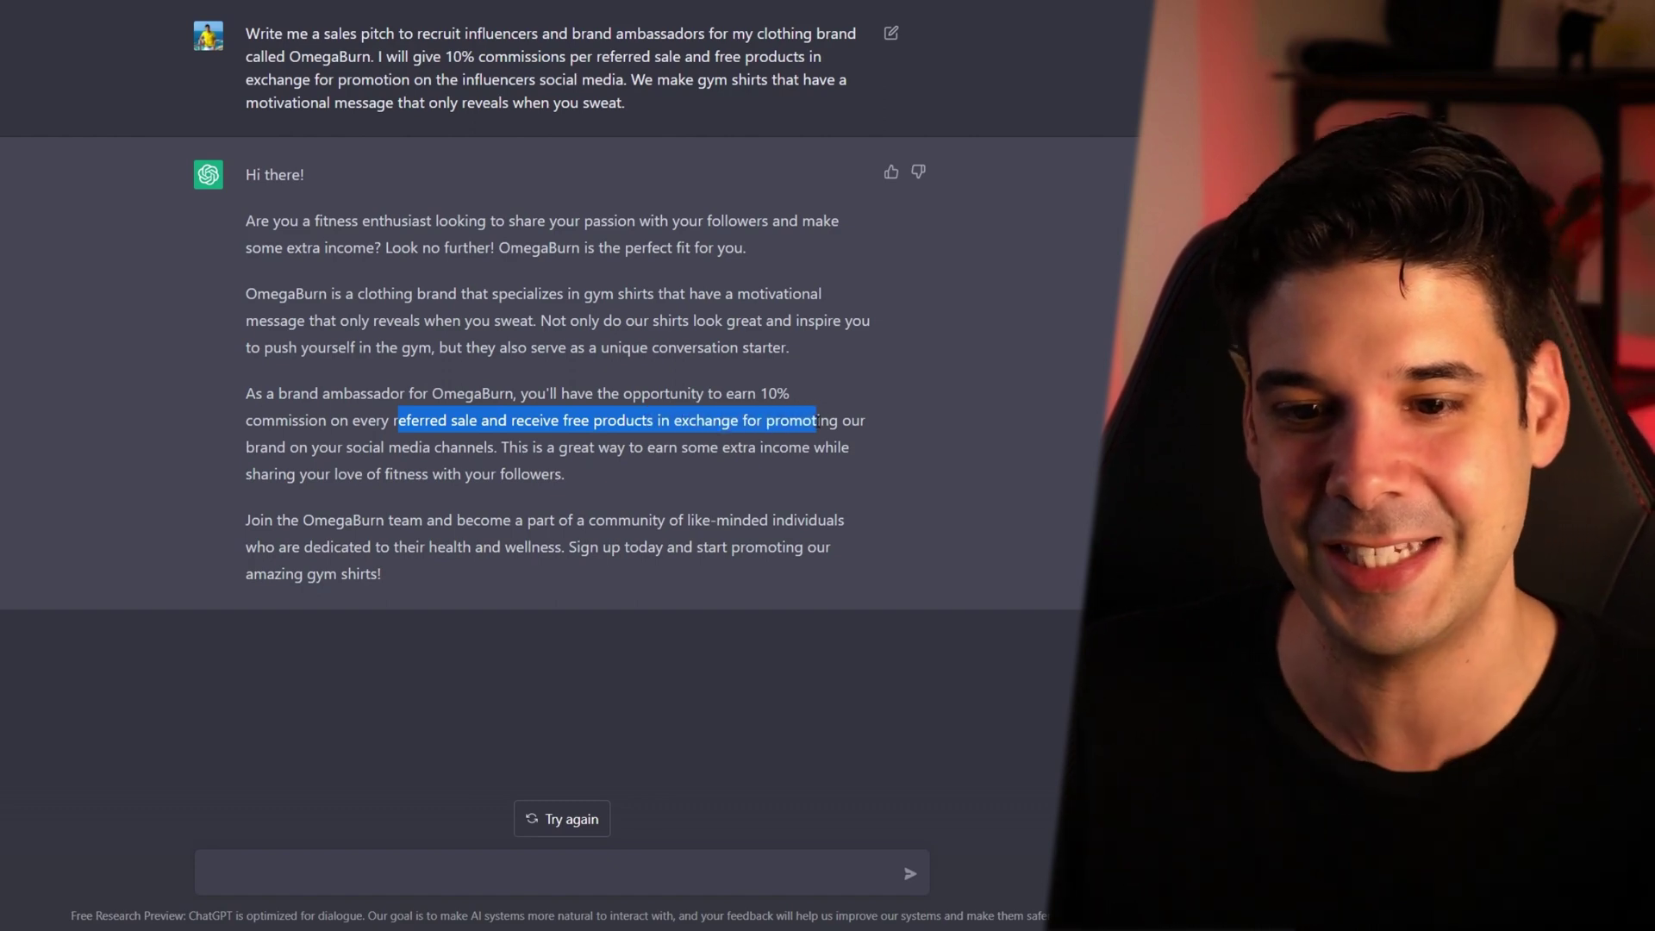
left_click_drag(817, 420, 854, 421)
left_click_drag(290, 447, 510, 448)
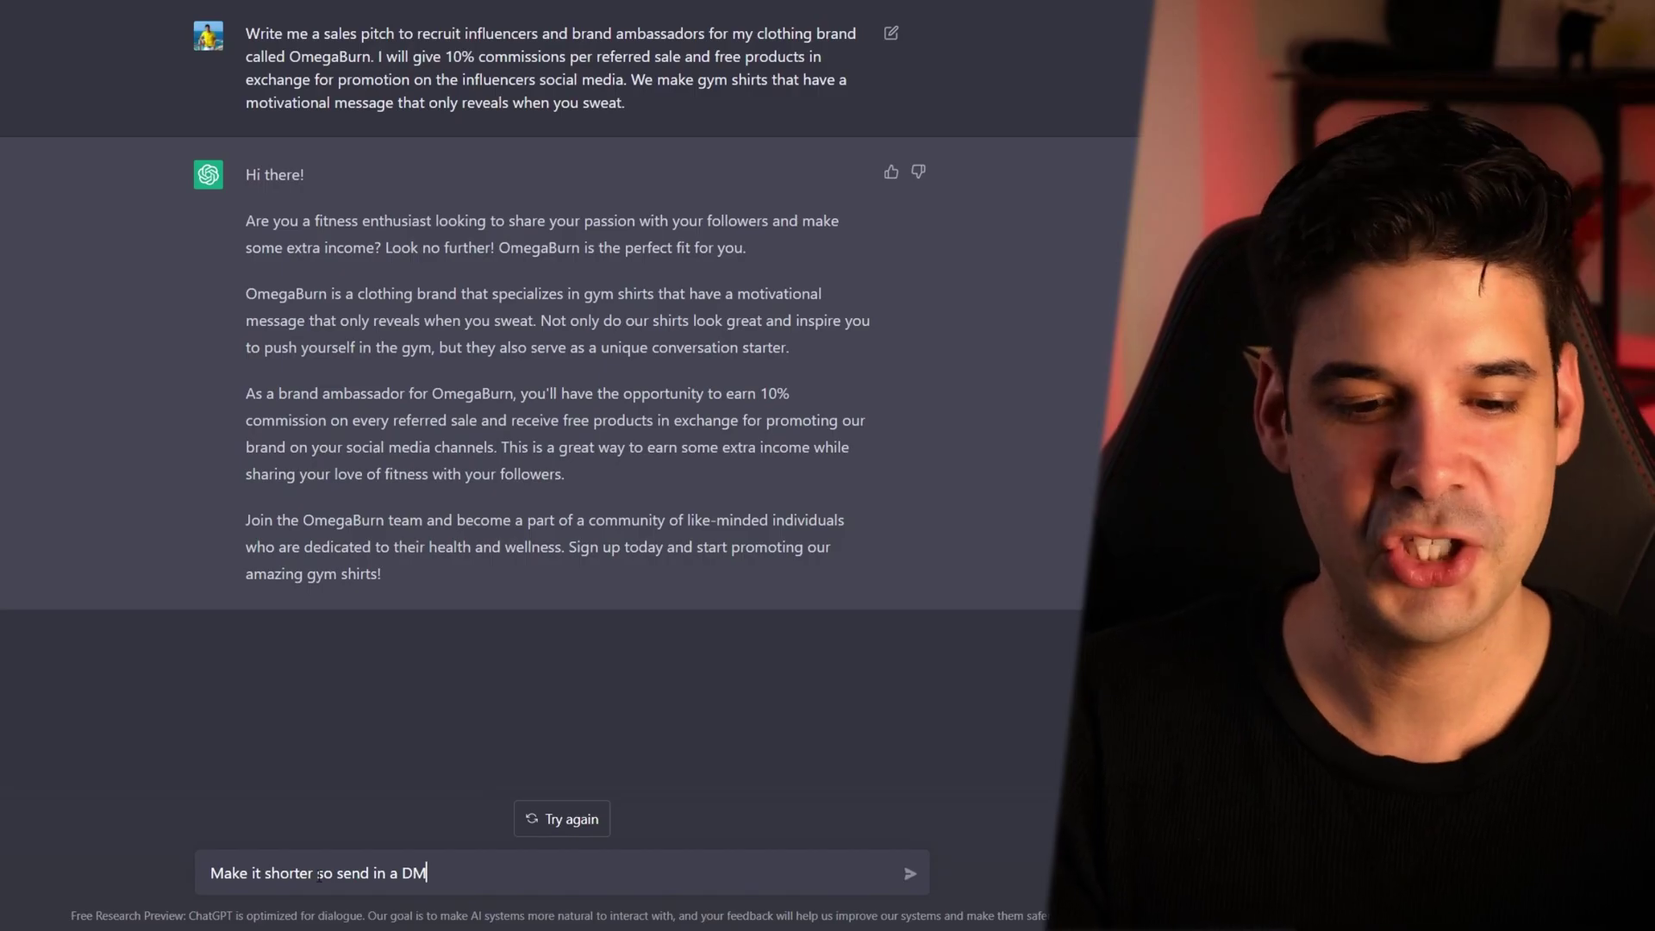
Send the follow-up 'Make it shorter so send in a DM' to shorten the OmegaBurn pitch
left_click(910, 875)
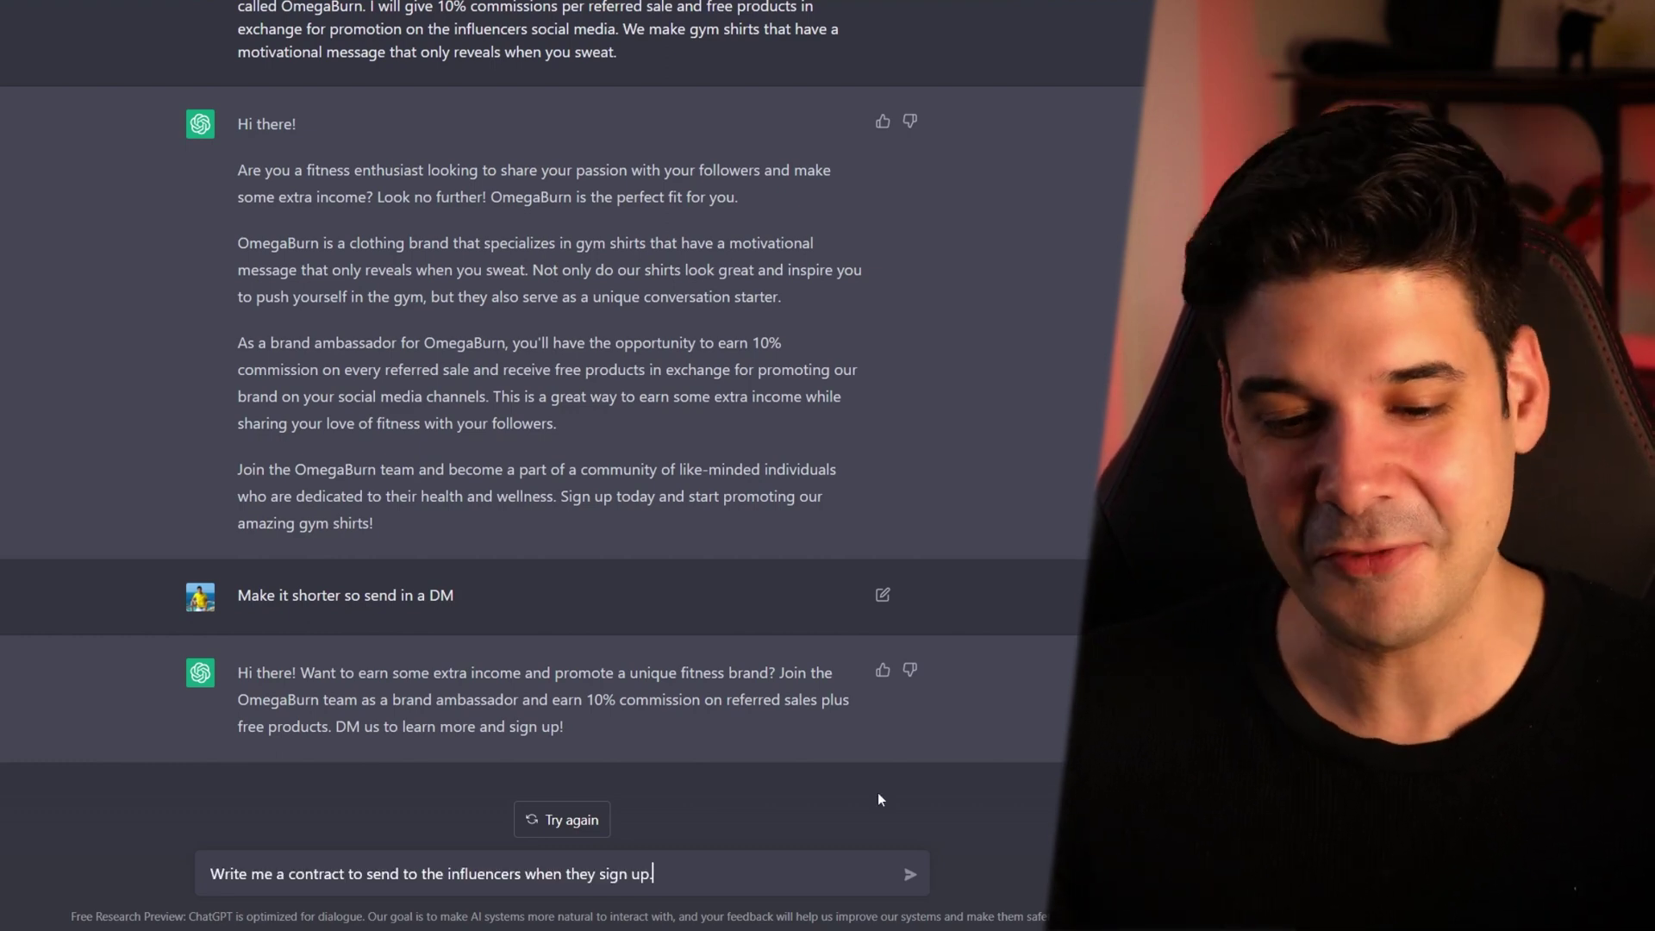
Submit the influencer sign-up contract prompt to get an OmegaBurn ambassador agreement with five terms
left_click(912, 875)
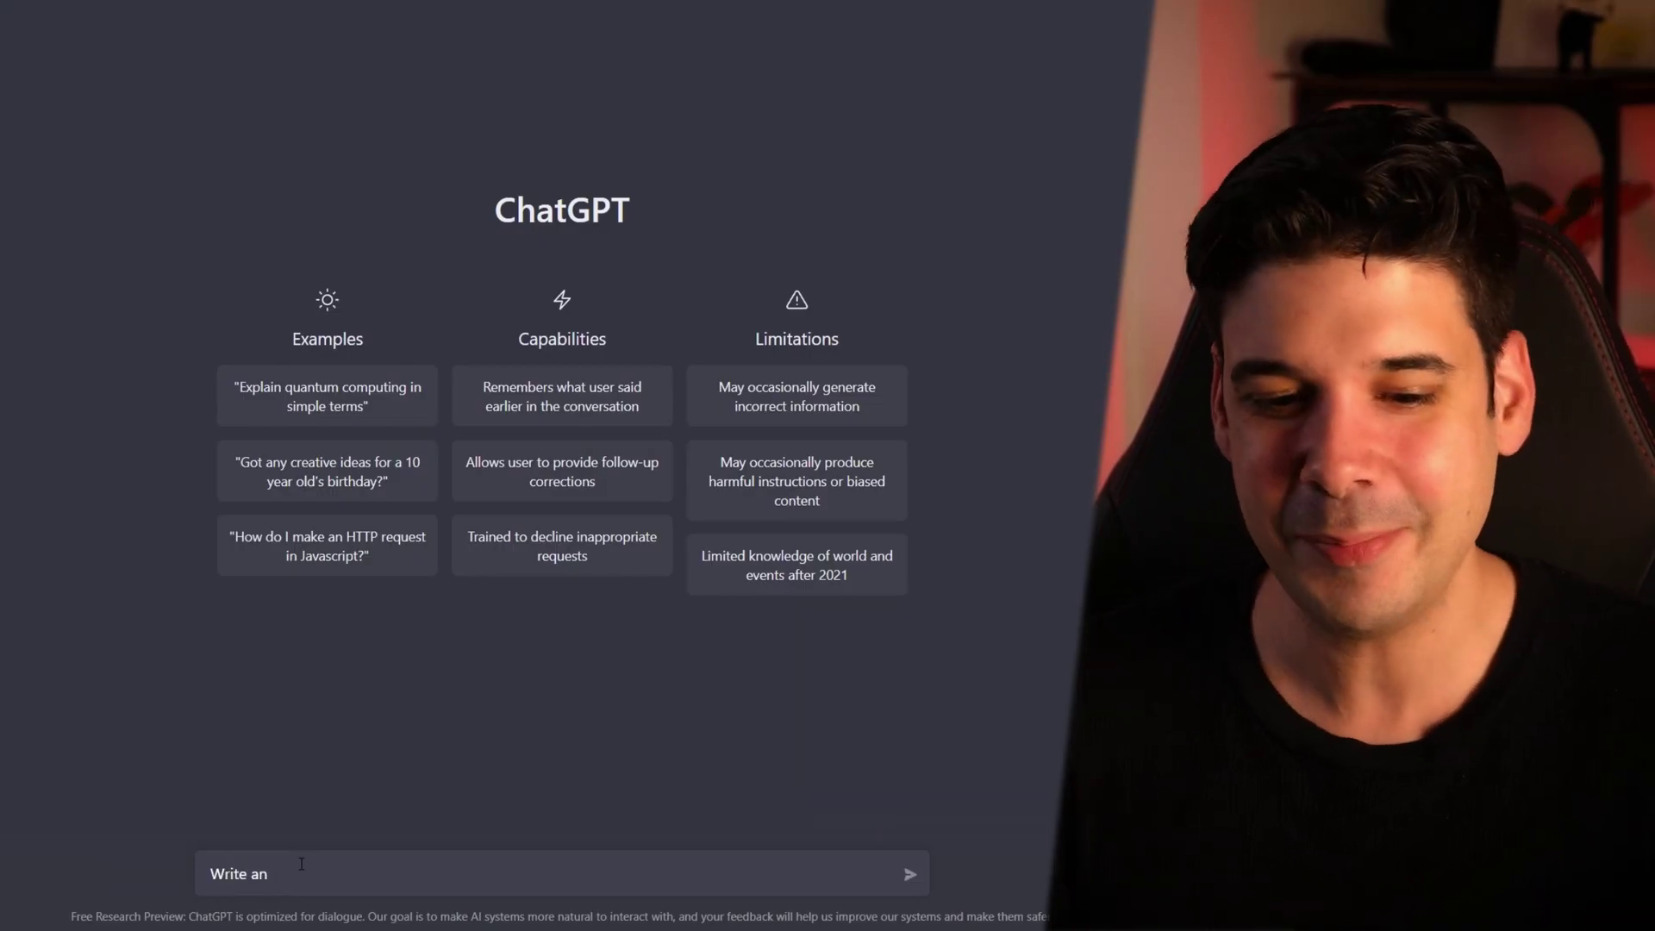
Ask for an 'email template to send to customers when their order is delayed'
type("email template to send to customers when their orde")
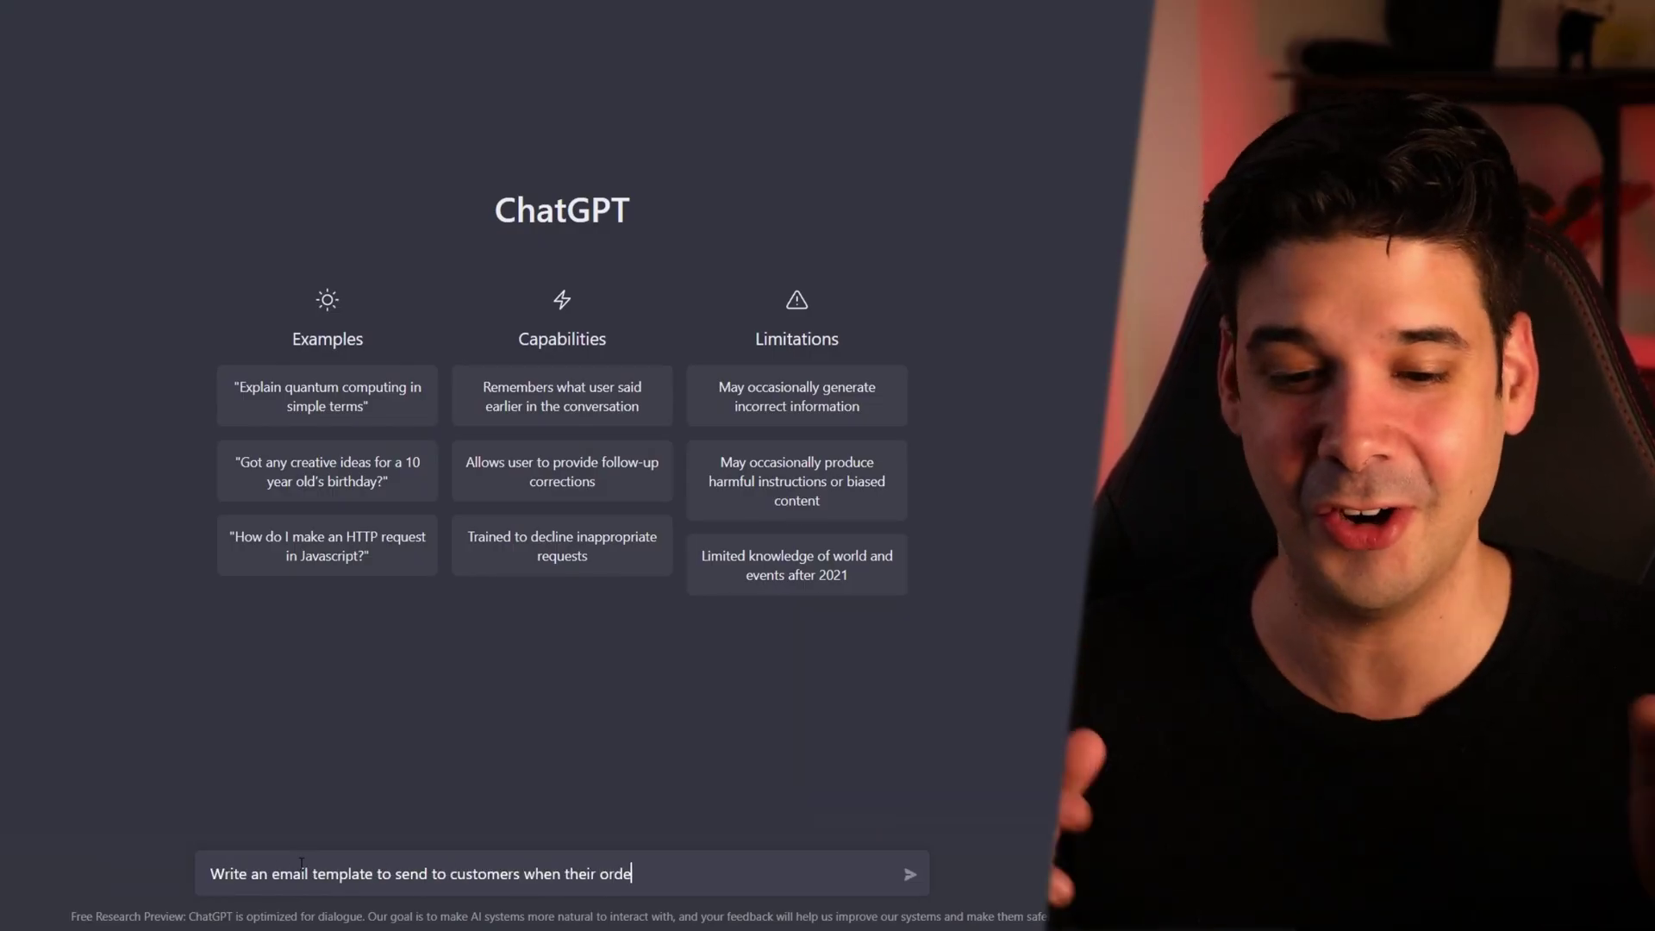
type("r is delayed")
left_click(909, 876)
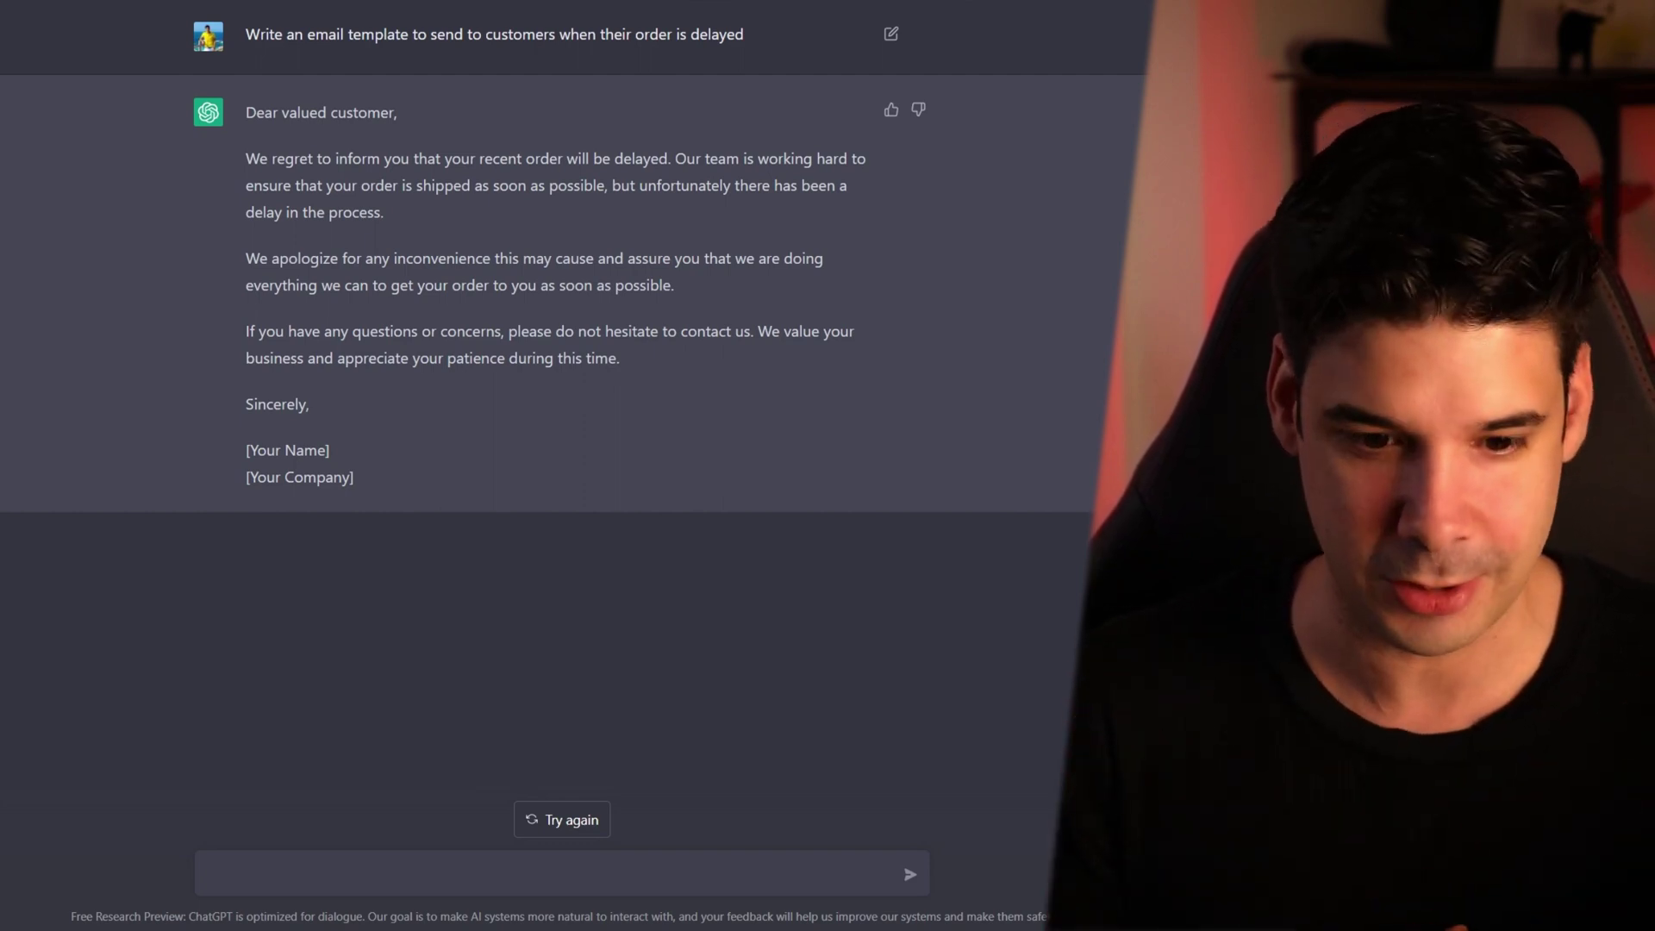
Ask ChatGPT to make up an excuse and include it in the delayed-order email template
left_click(393, 867)
type("Make up an excuse and include it in")
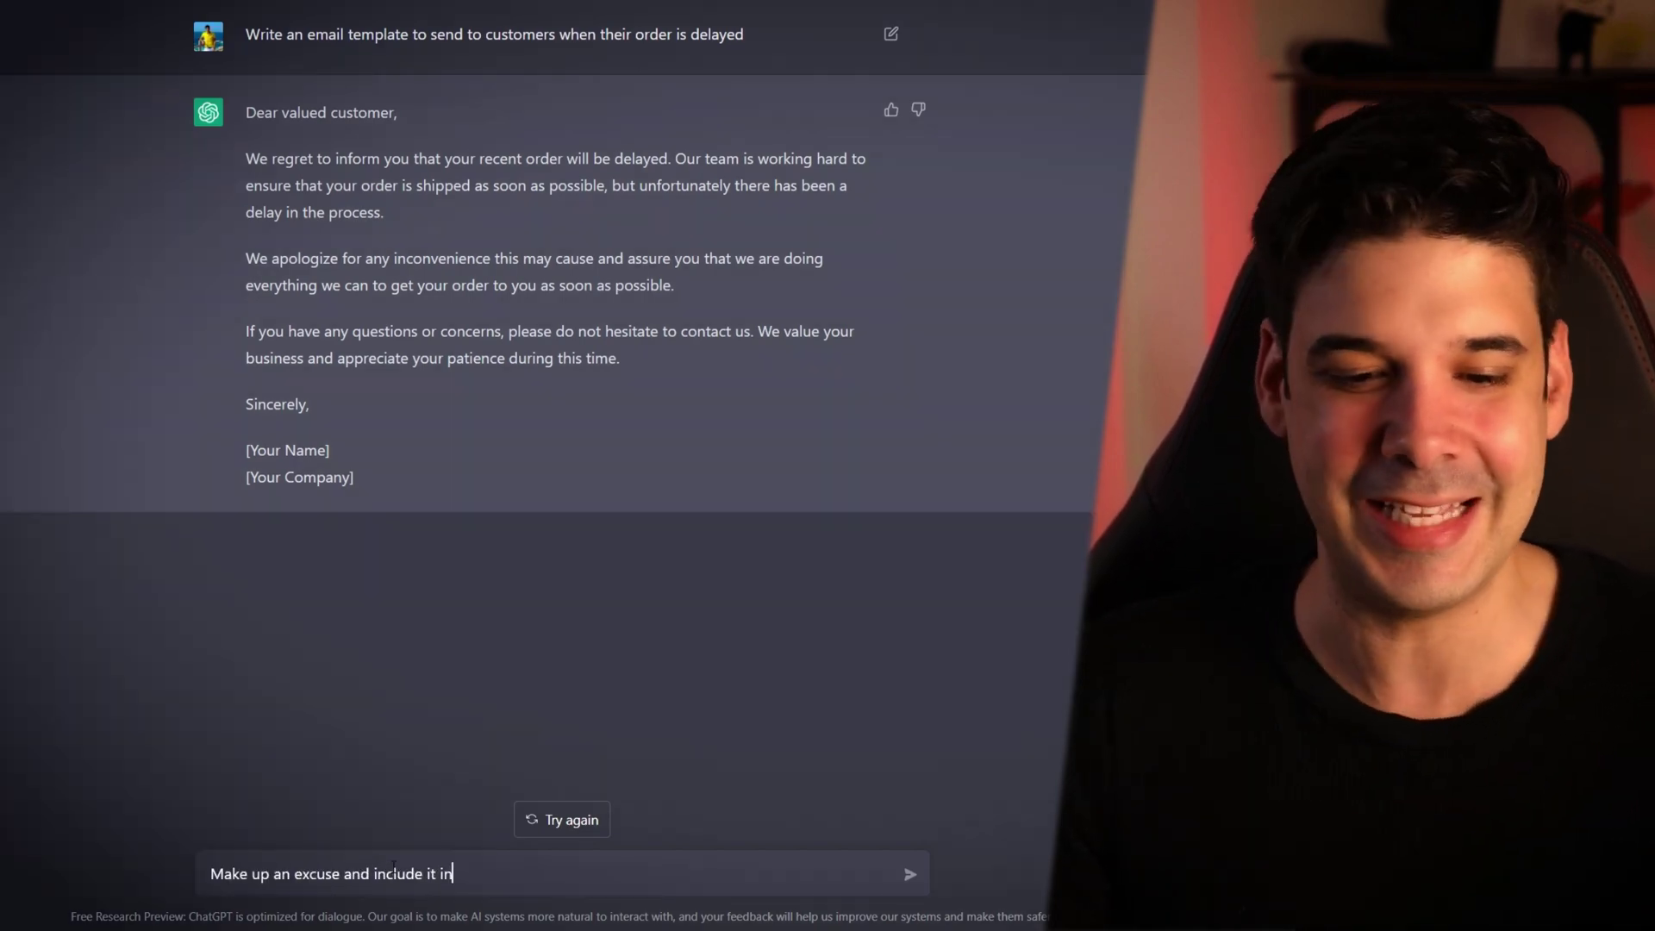
type("plate")
left_click(911, 876)
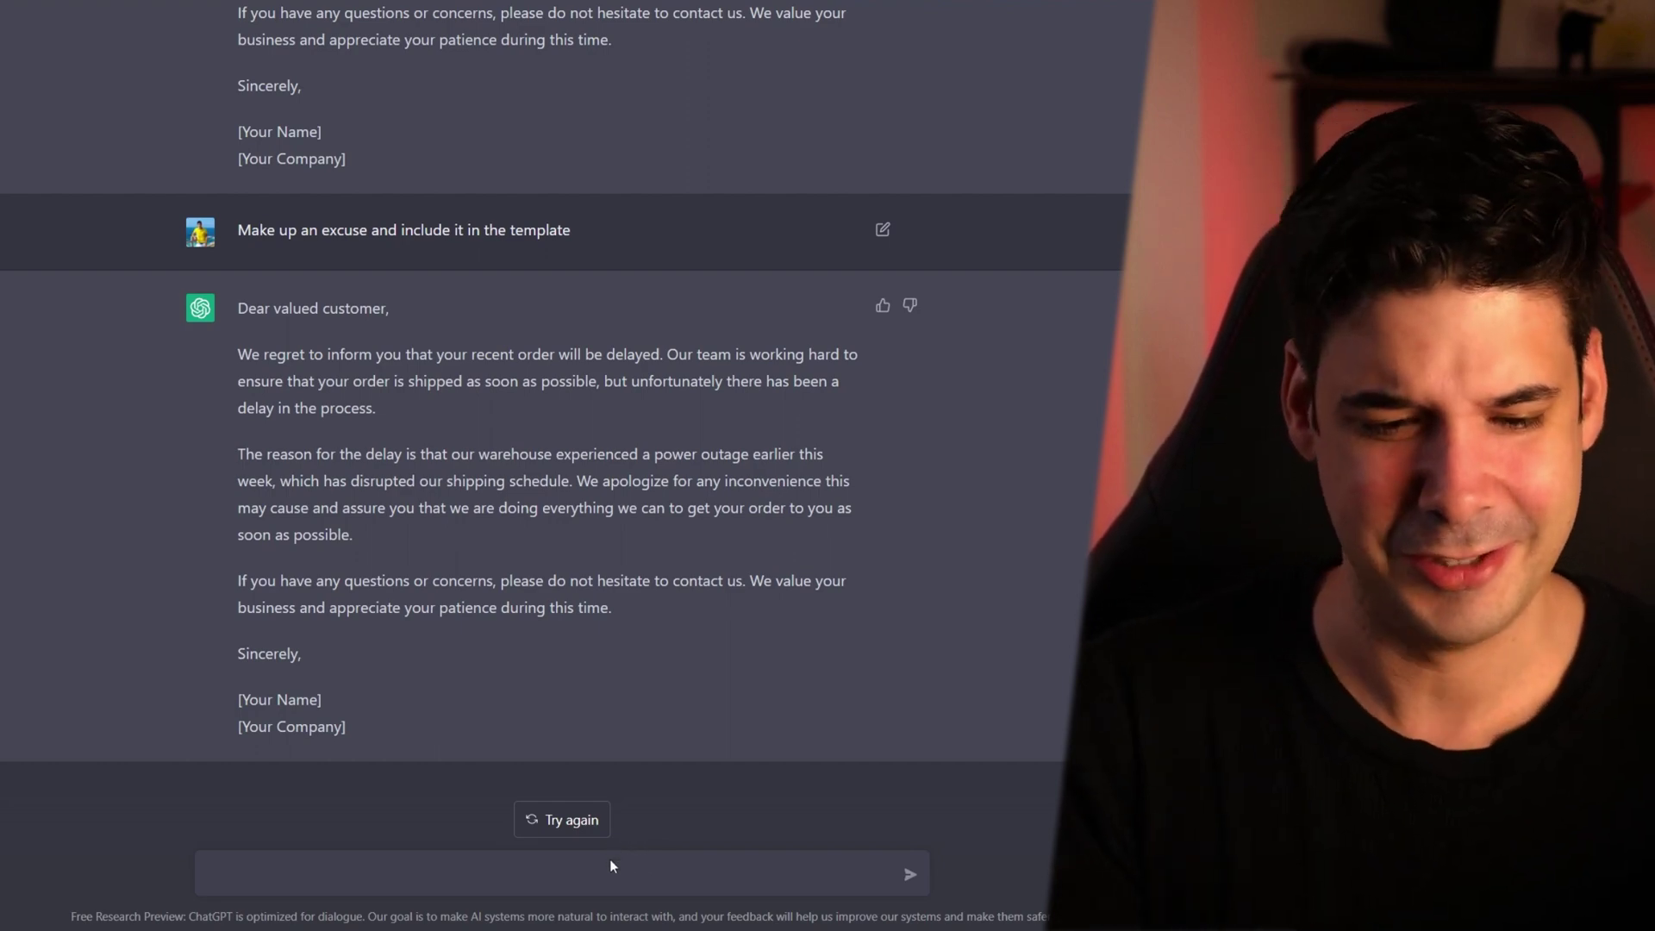
Request a different excuse for the delay email, then send the DTF vs Print on Demand blog prompt
type("a different excuse")
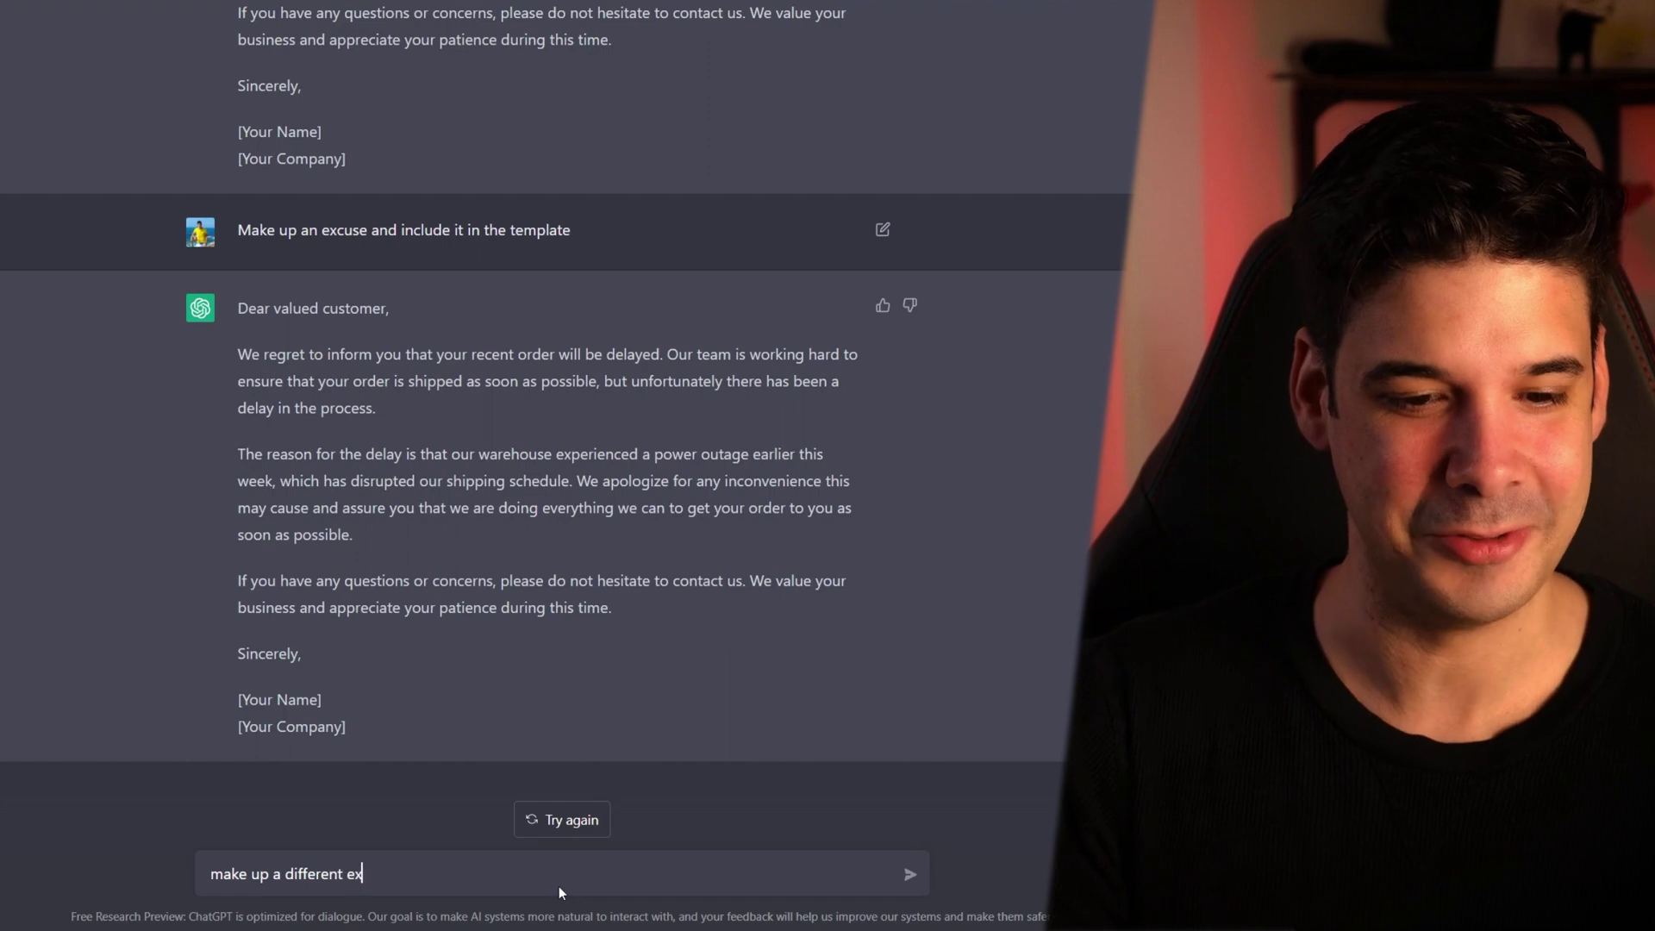
key("Return")
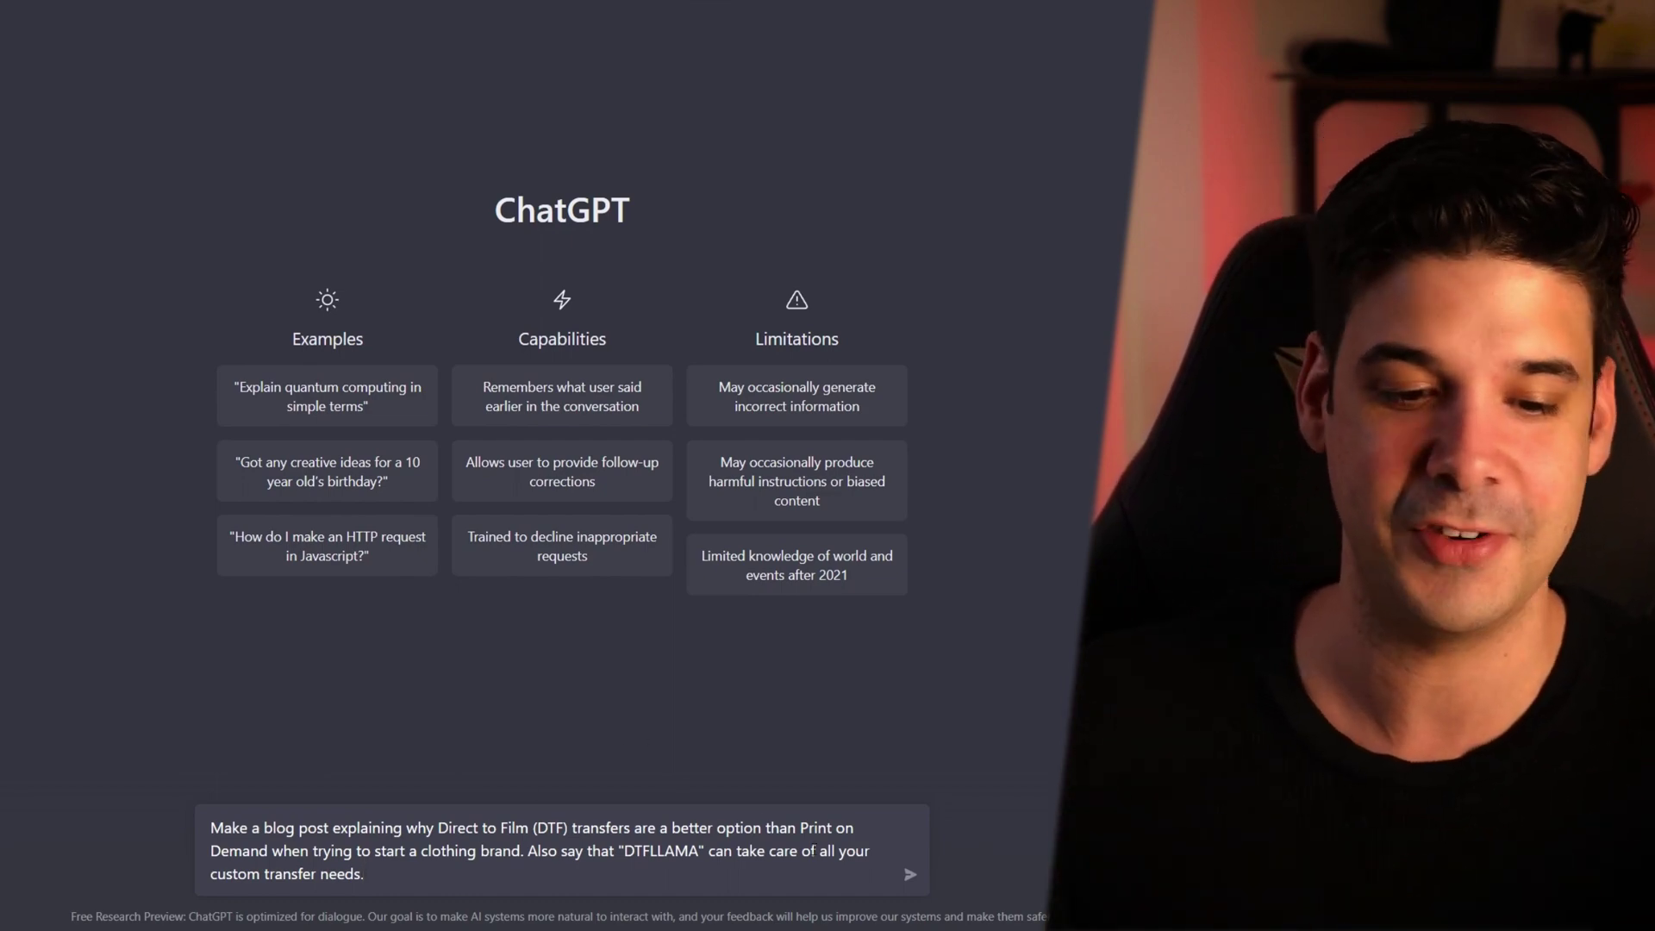
left_click(911, 876)
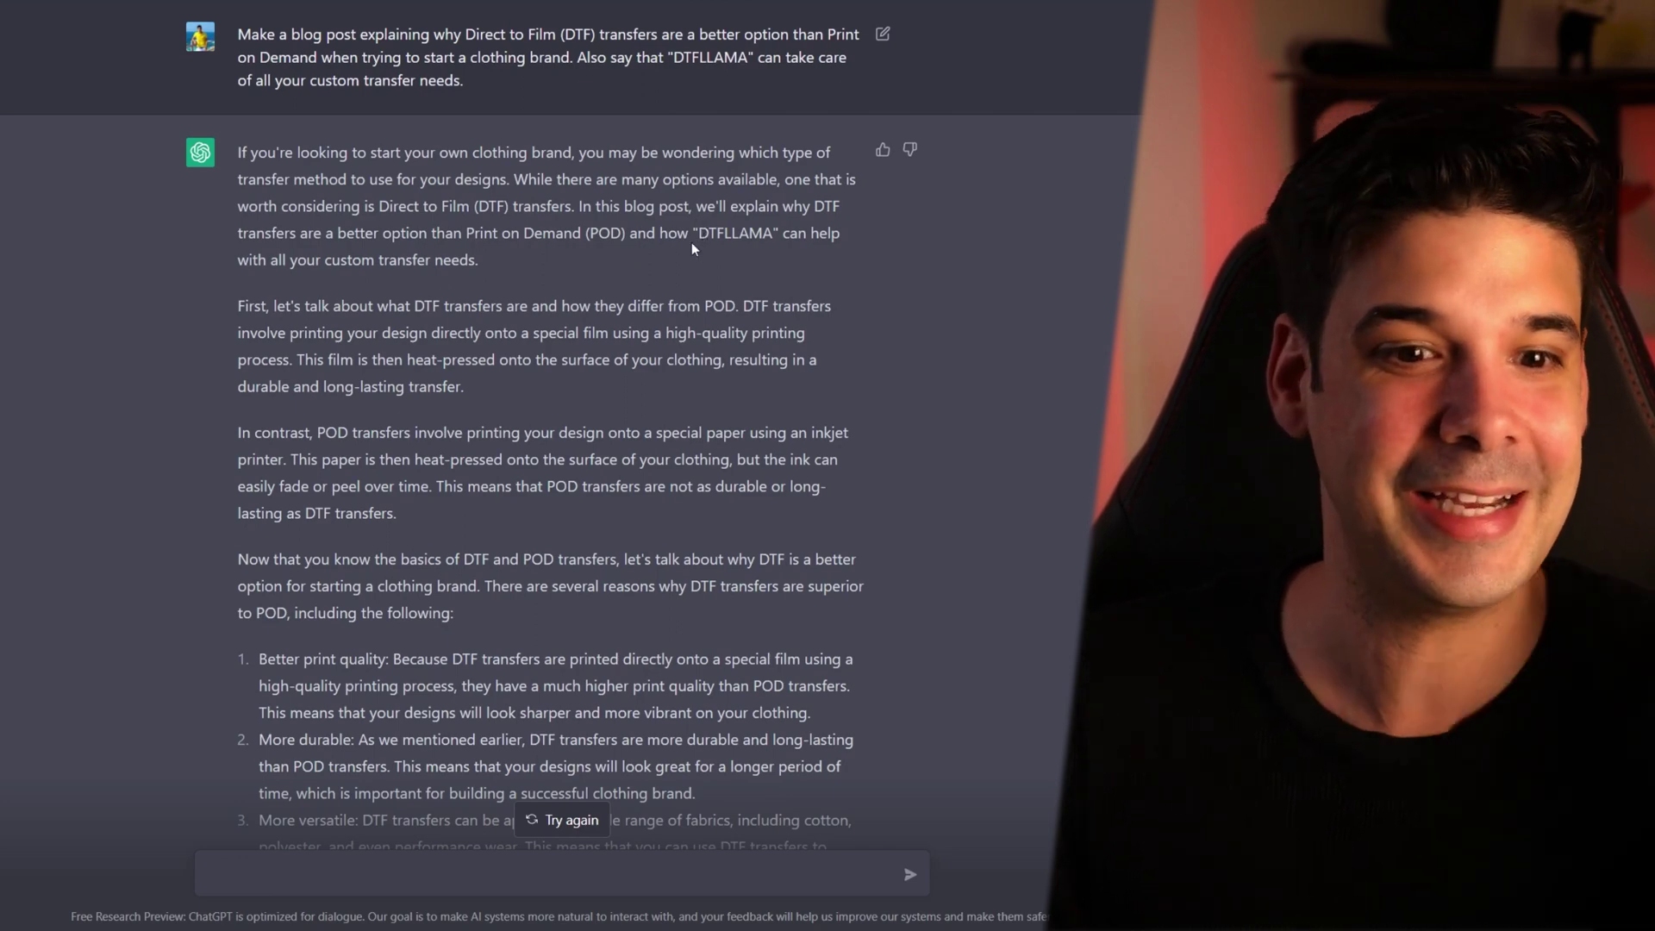
scroll(551, 431, "down", 2)
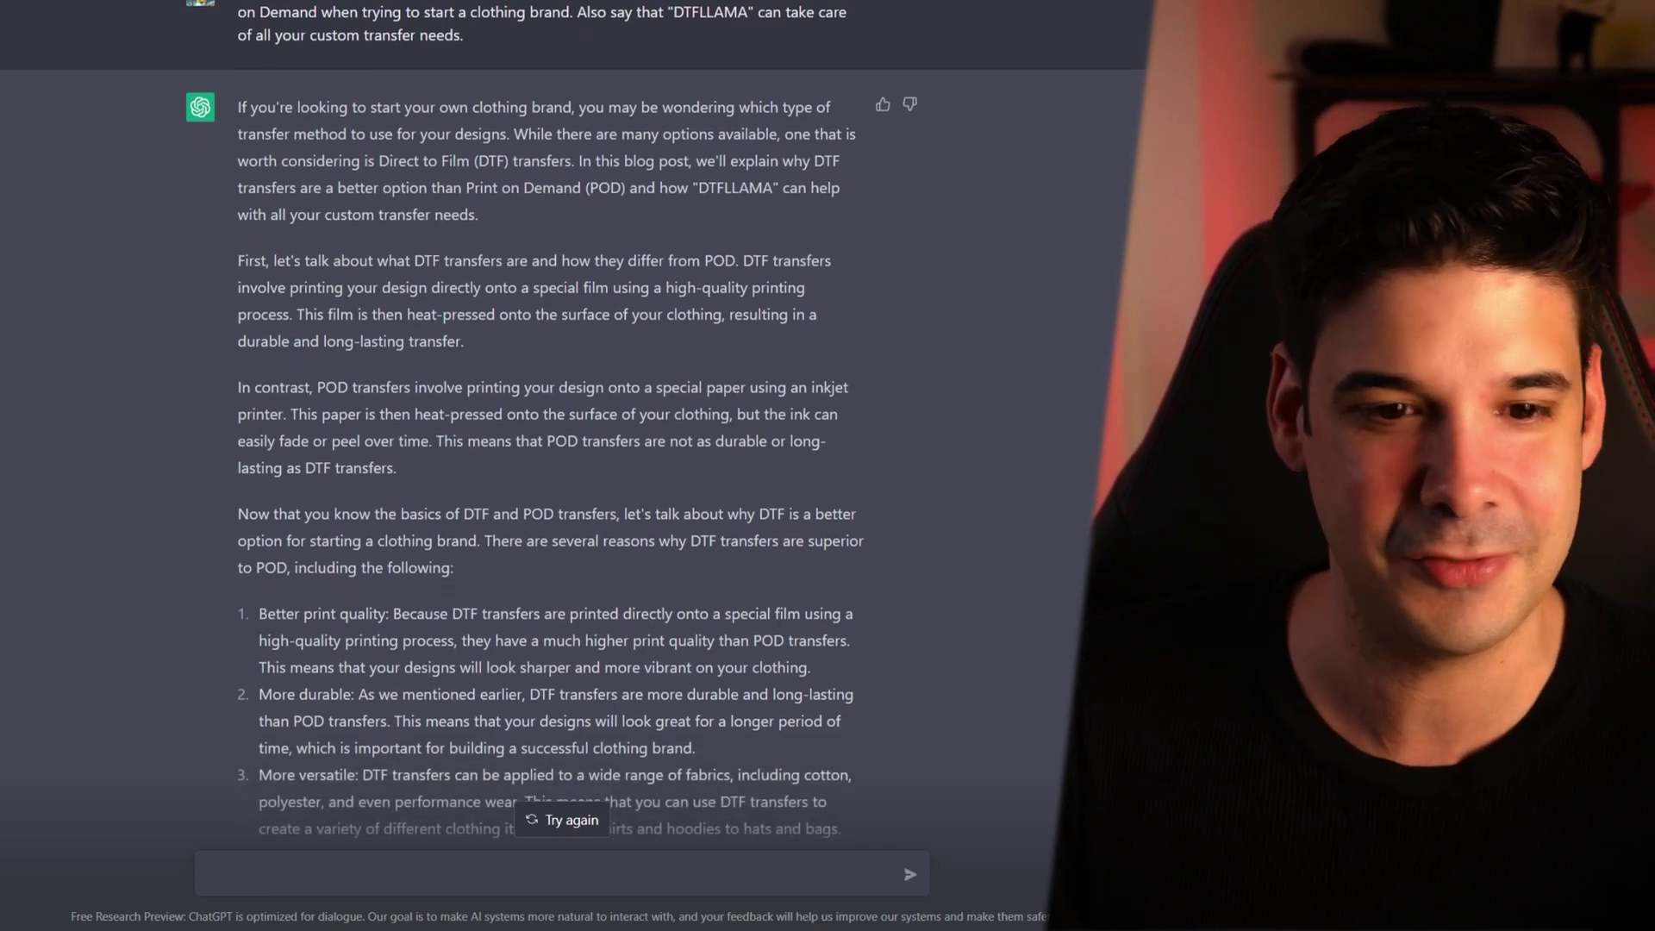
left_click_drag(238, 190, 420, 231)
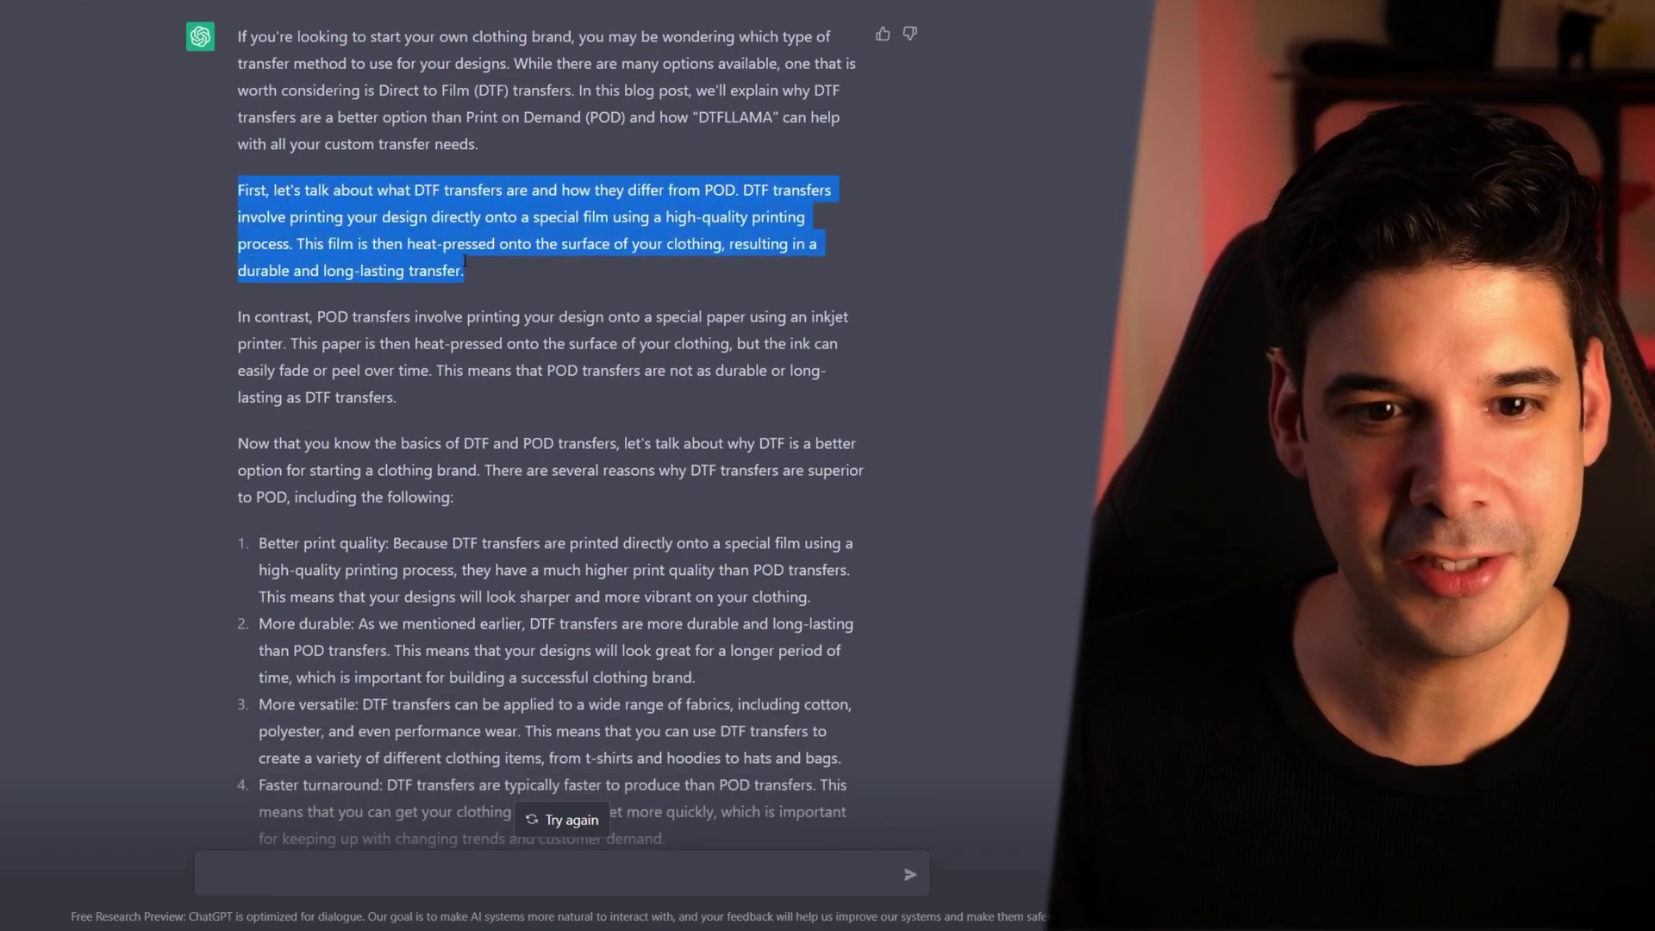
left_click_drag(240, 317, 414, 402)
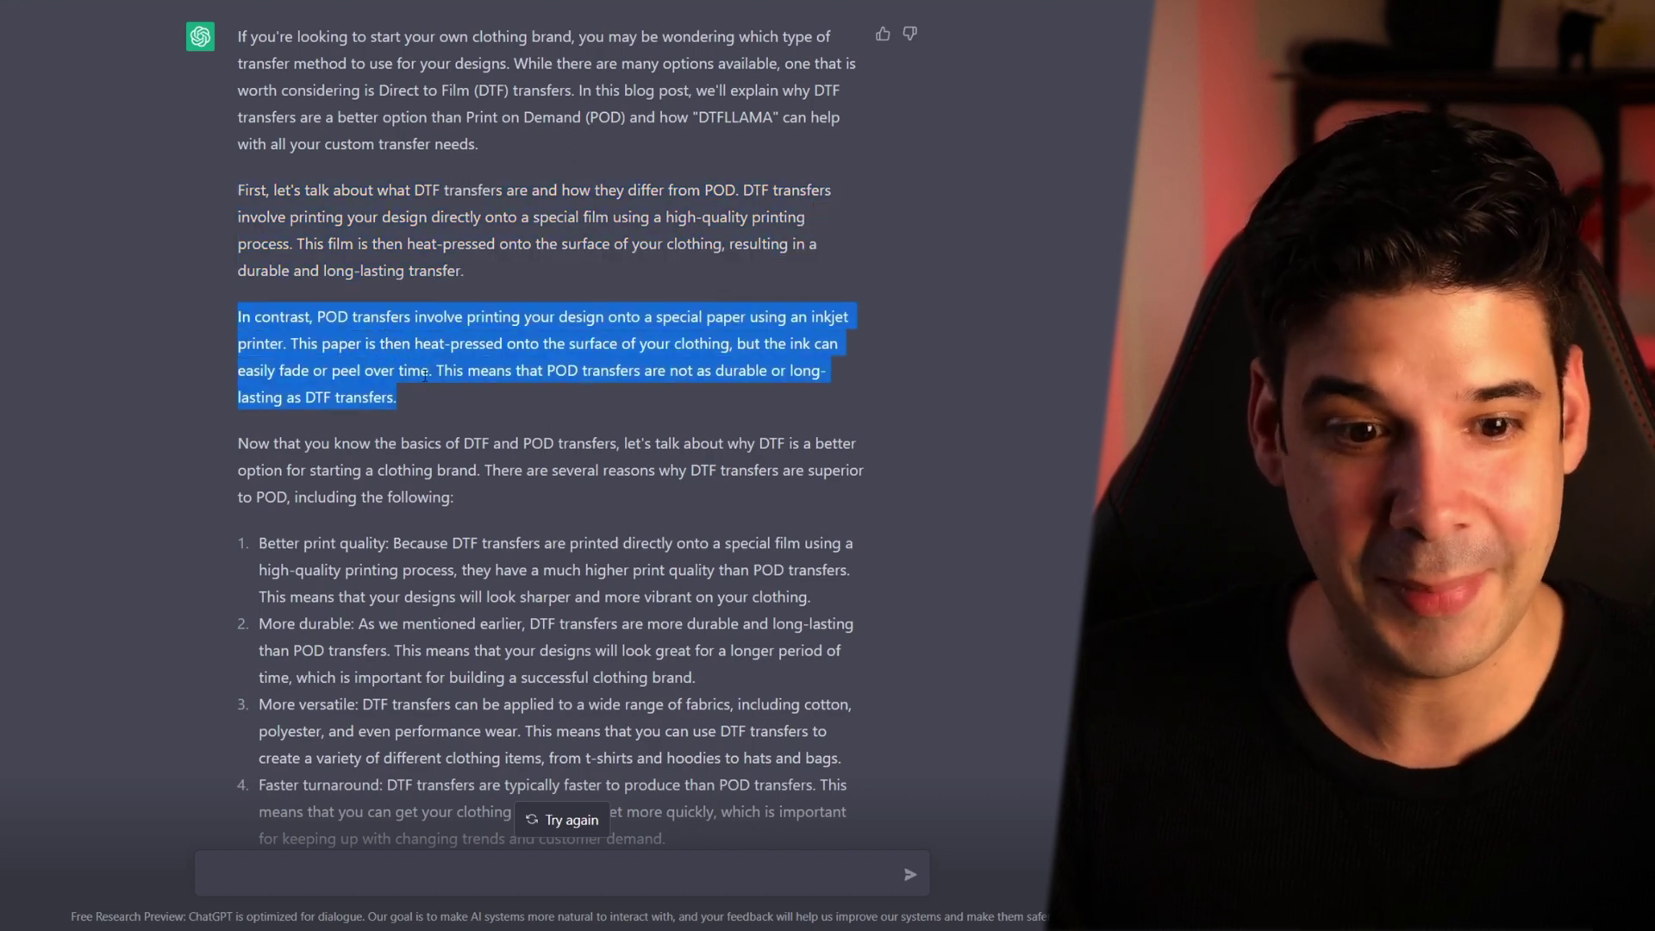
scroll(424, 376, "down", 3)
left_click(507, 186)
left_click_drag(603, 184, 748, 185)
left_click_drag(255, 208, 380, 257)
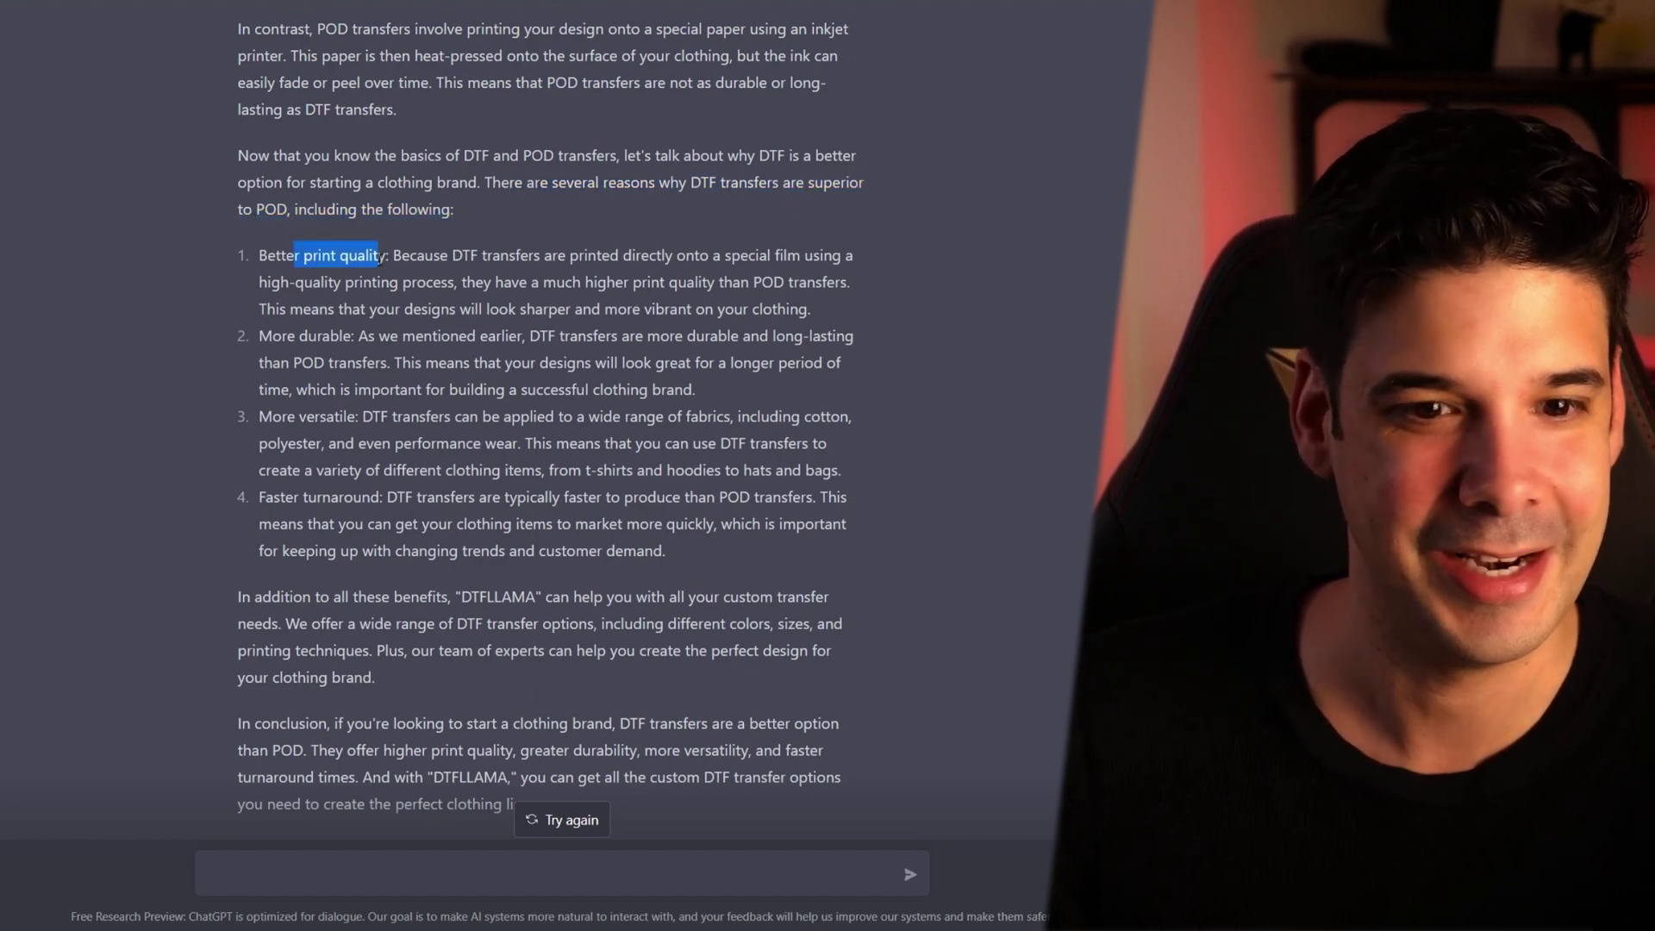
left_click_drag(286, 338, 351, 337)
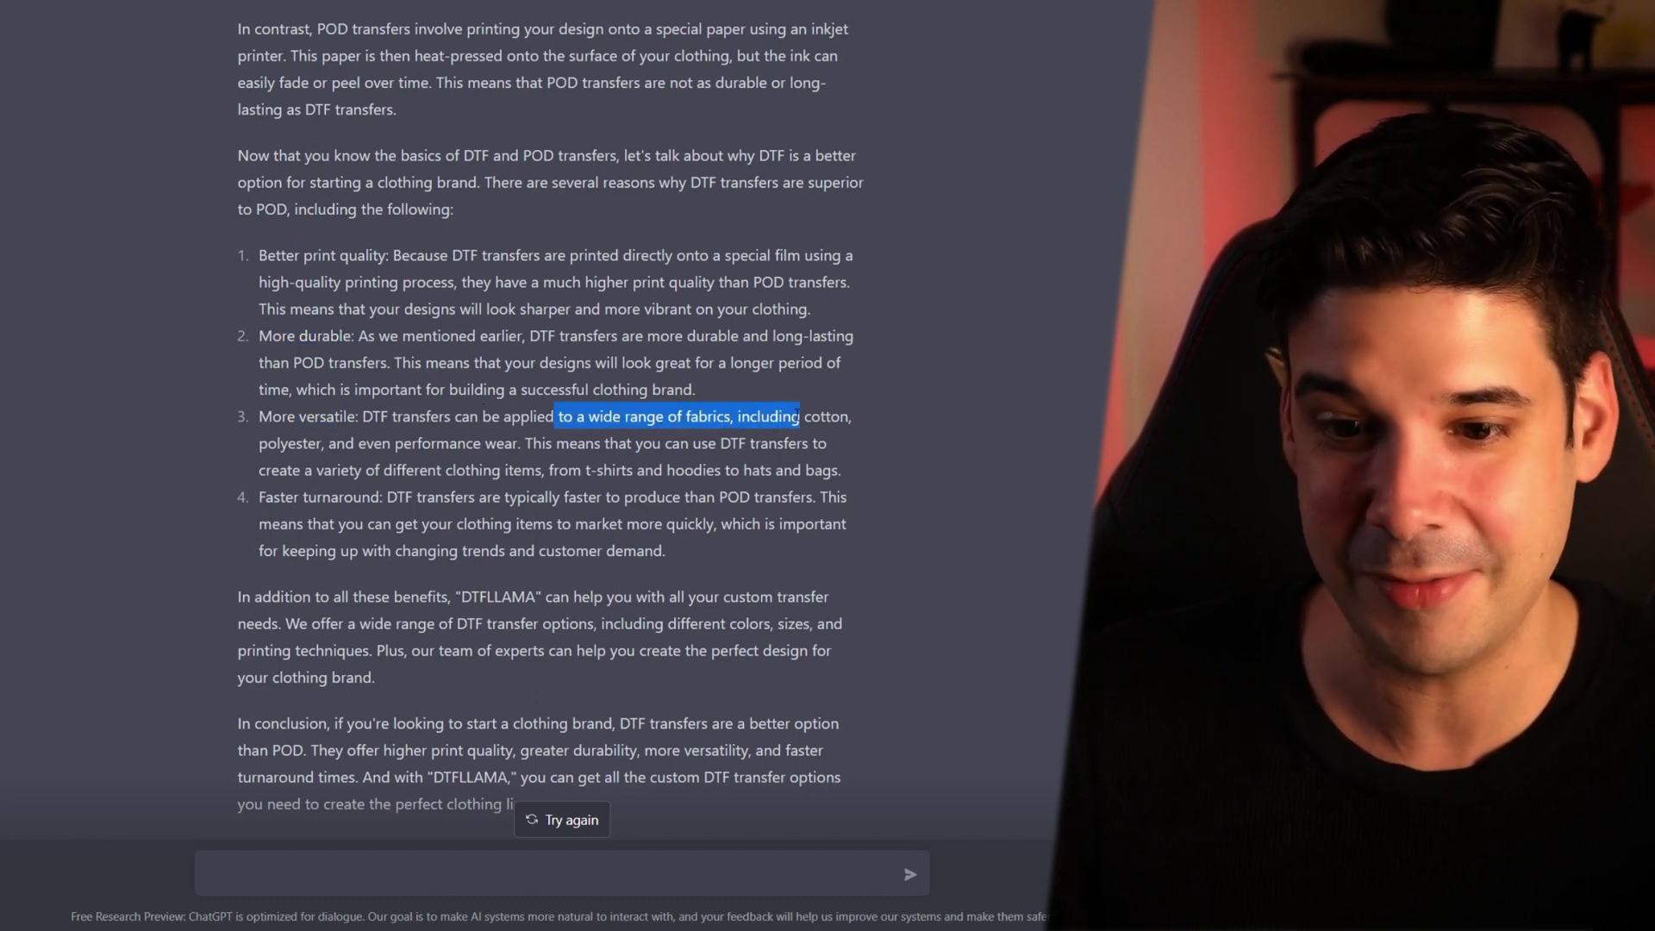
left_click_drag(366, 443, 519, 445)
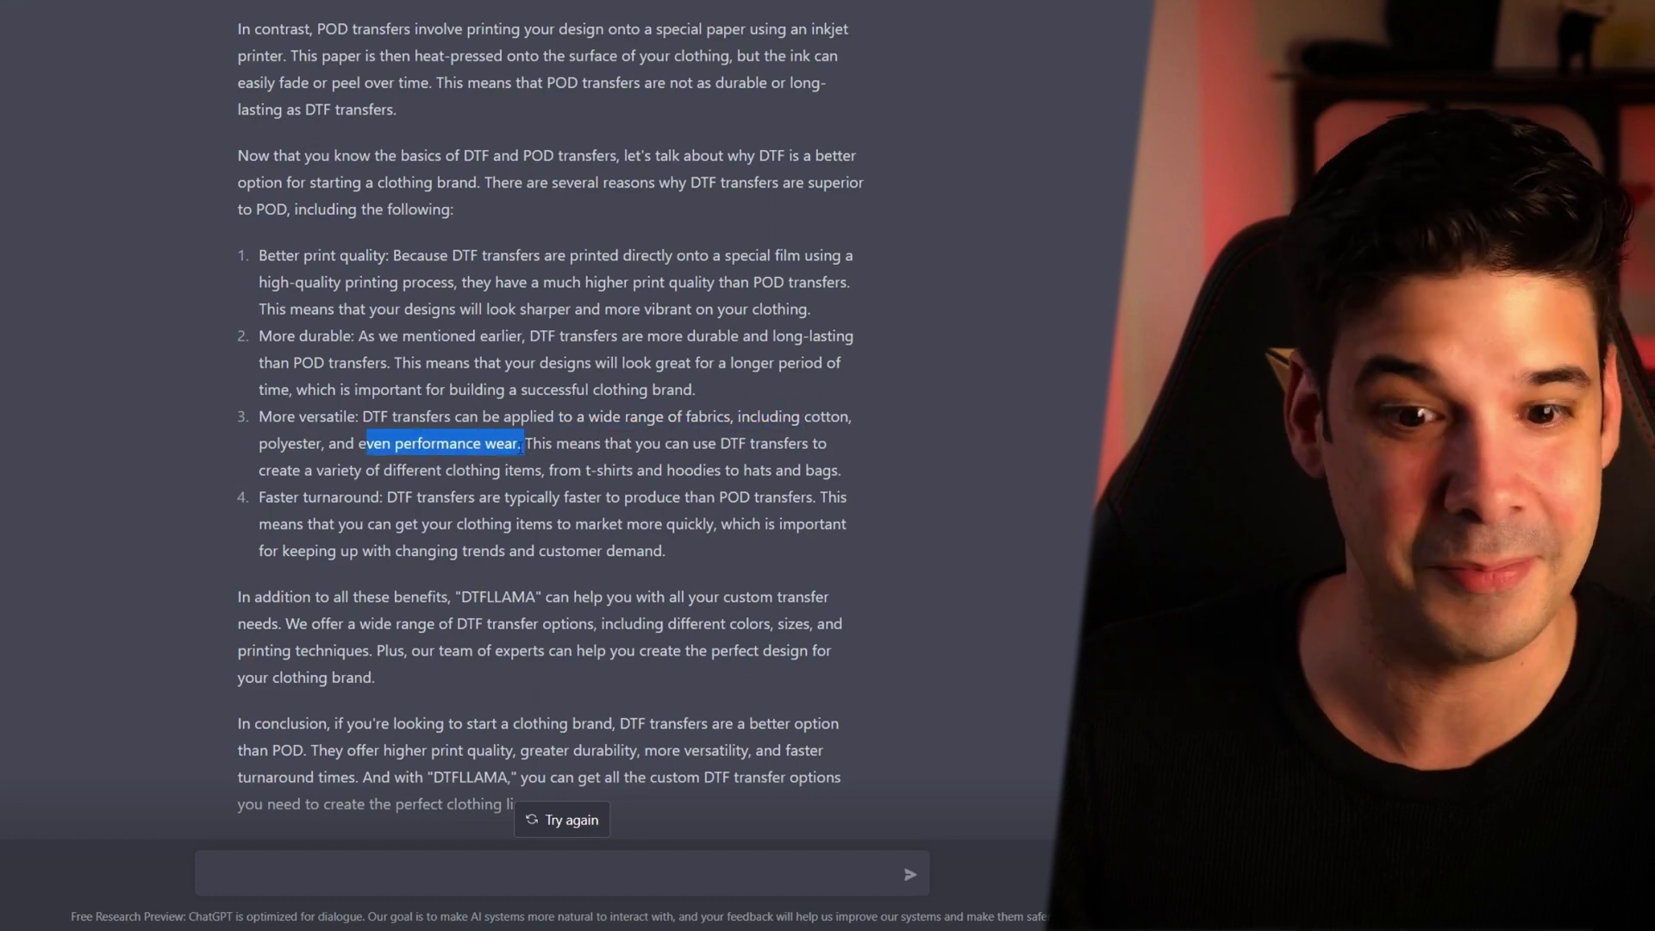
left_click(282, 498)
scroll(282, 498, "down", 1)
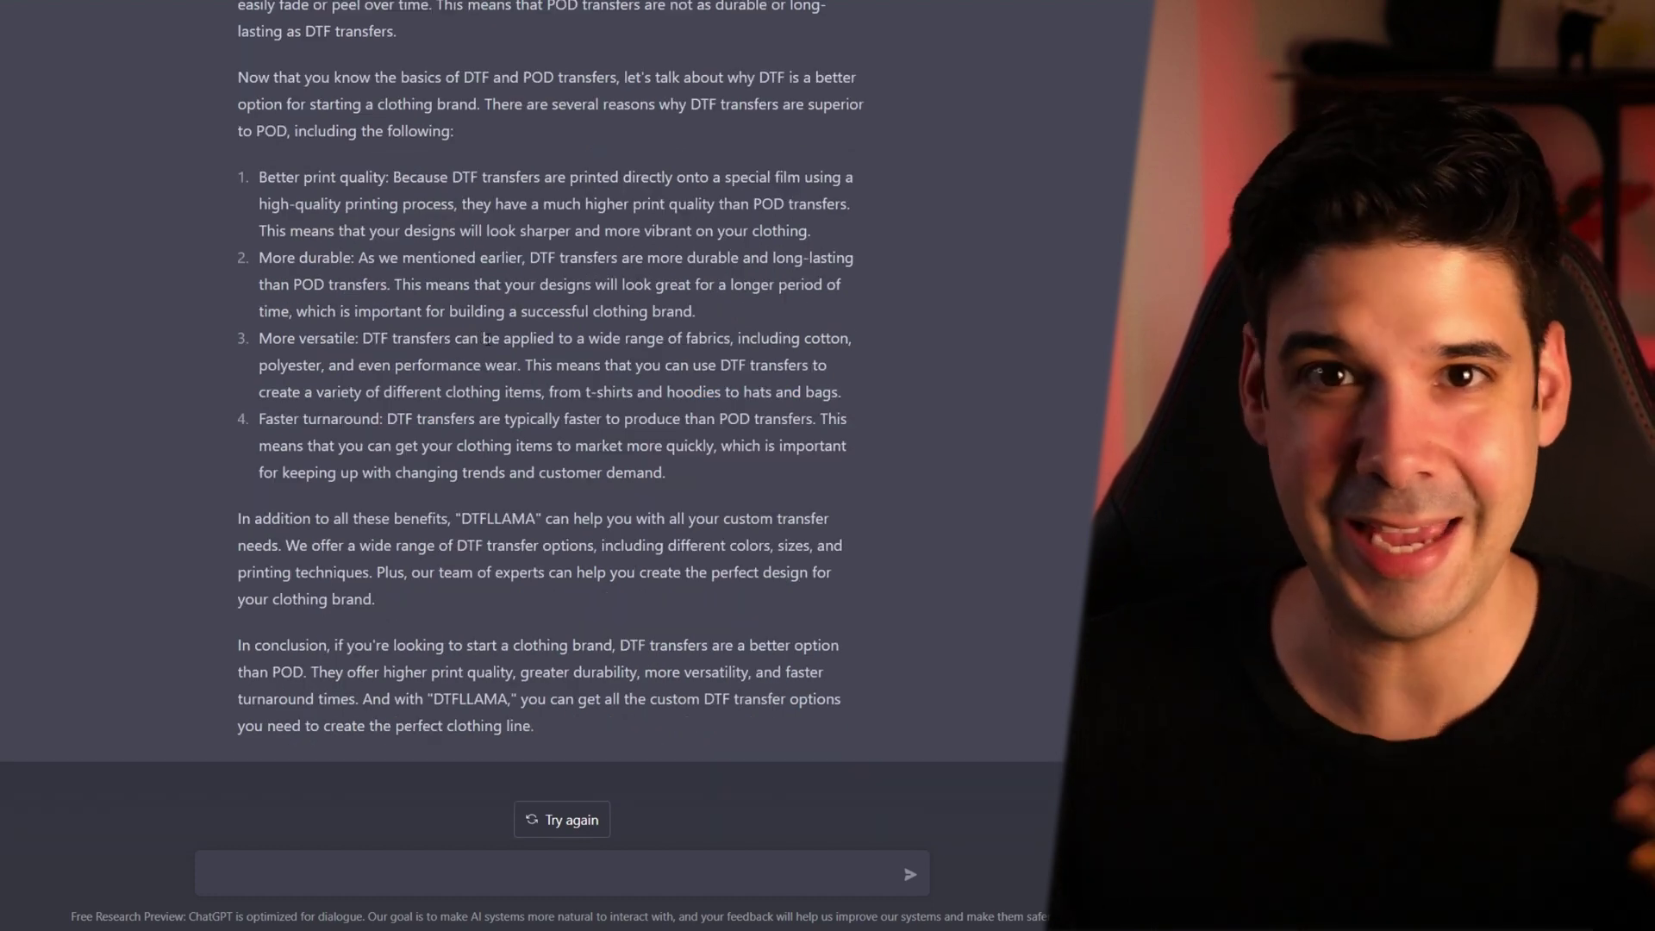
scroll(507, 360, "up", 6)
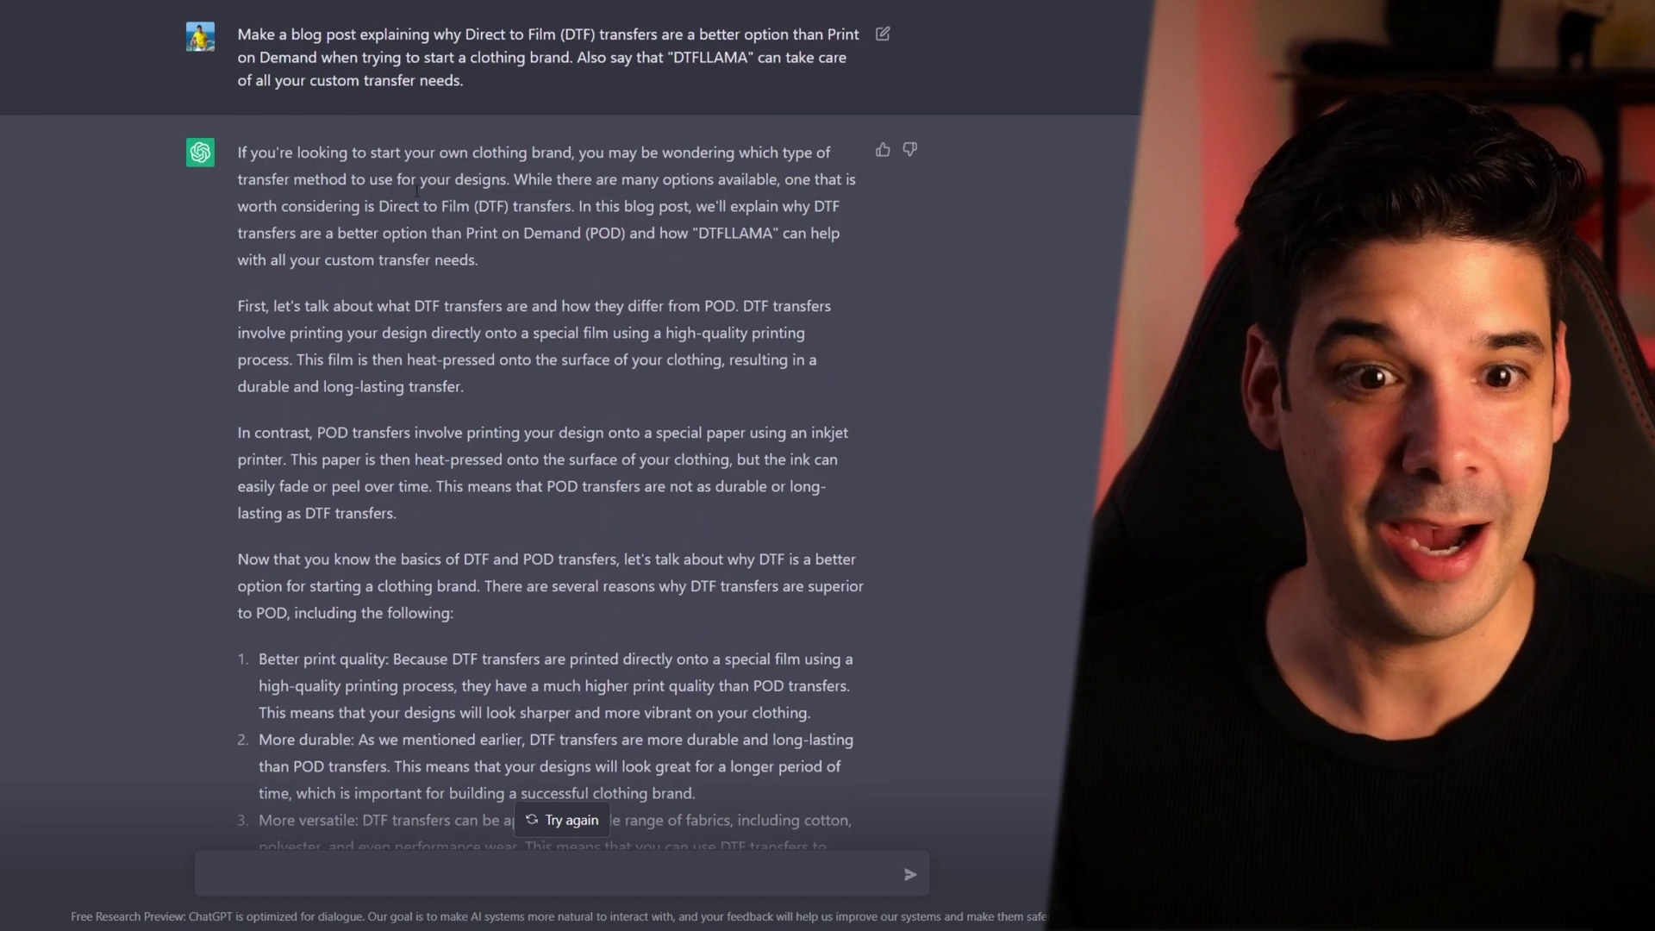
left_click_drag(421, 34, 454, 80)
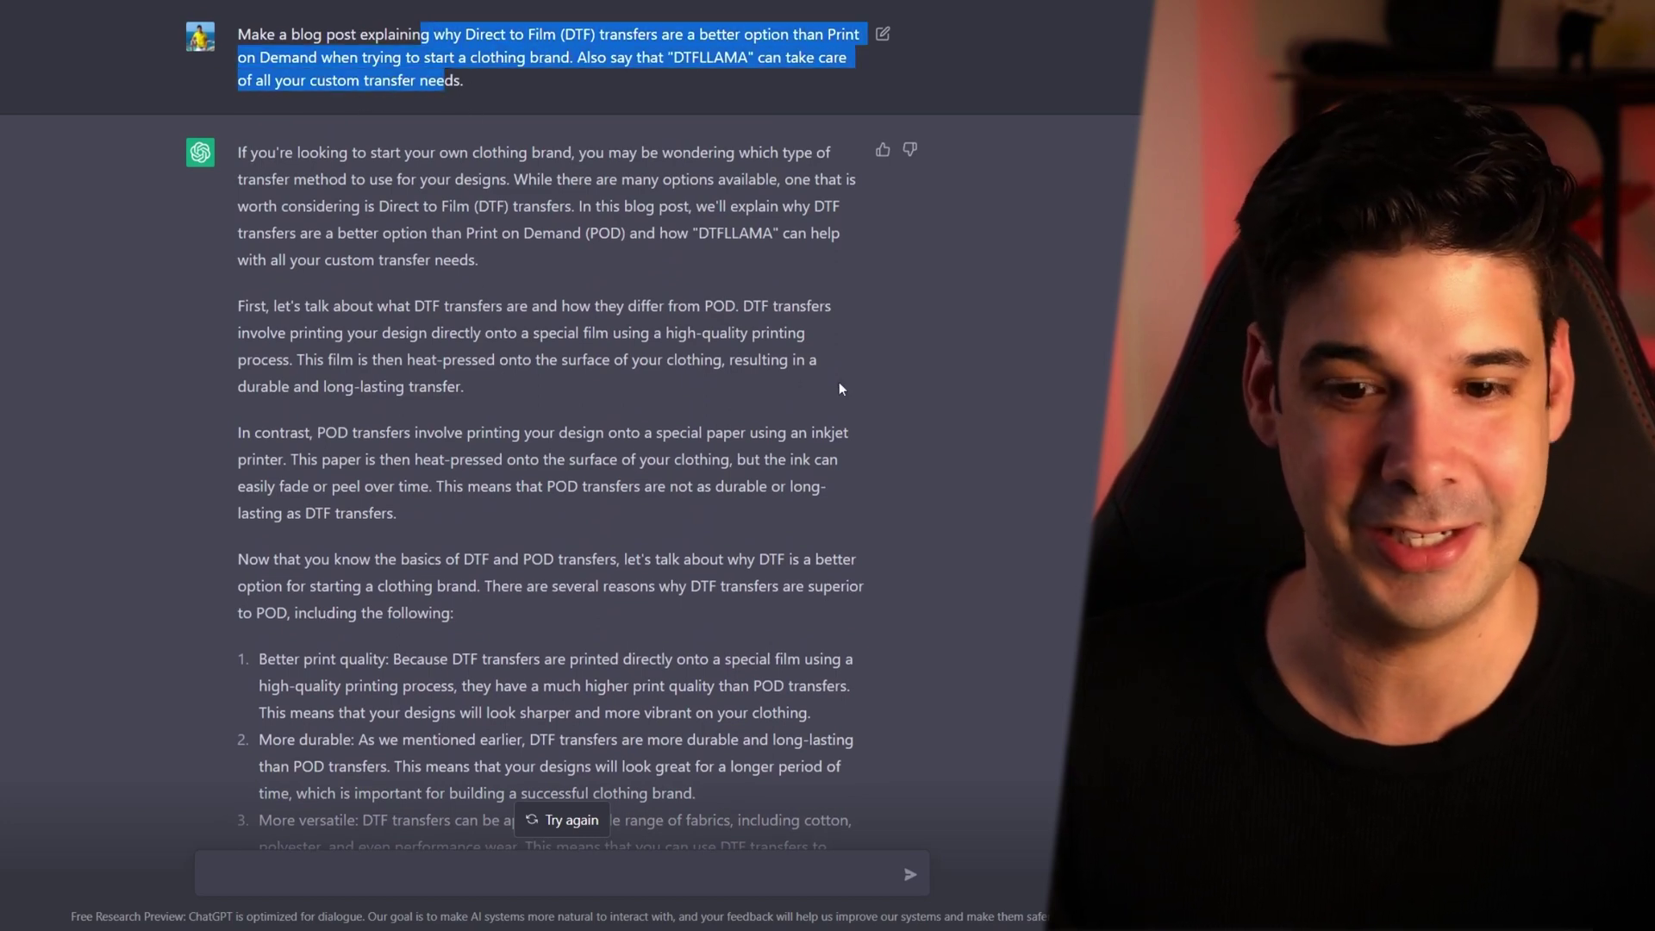
left_click(614, 560)
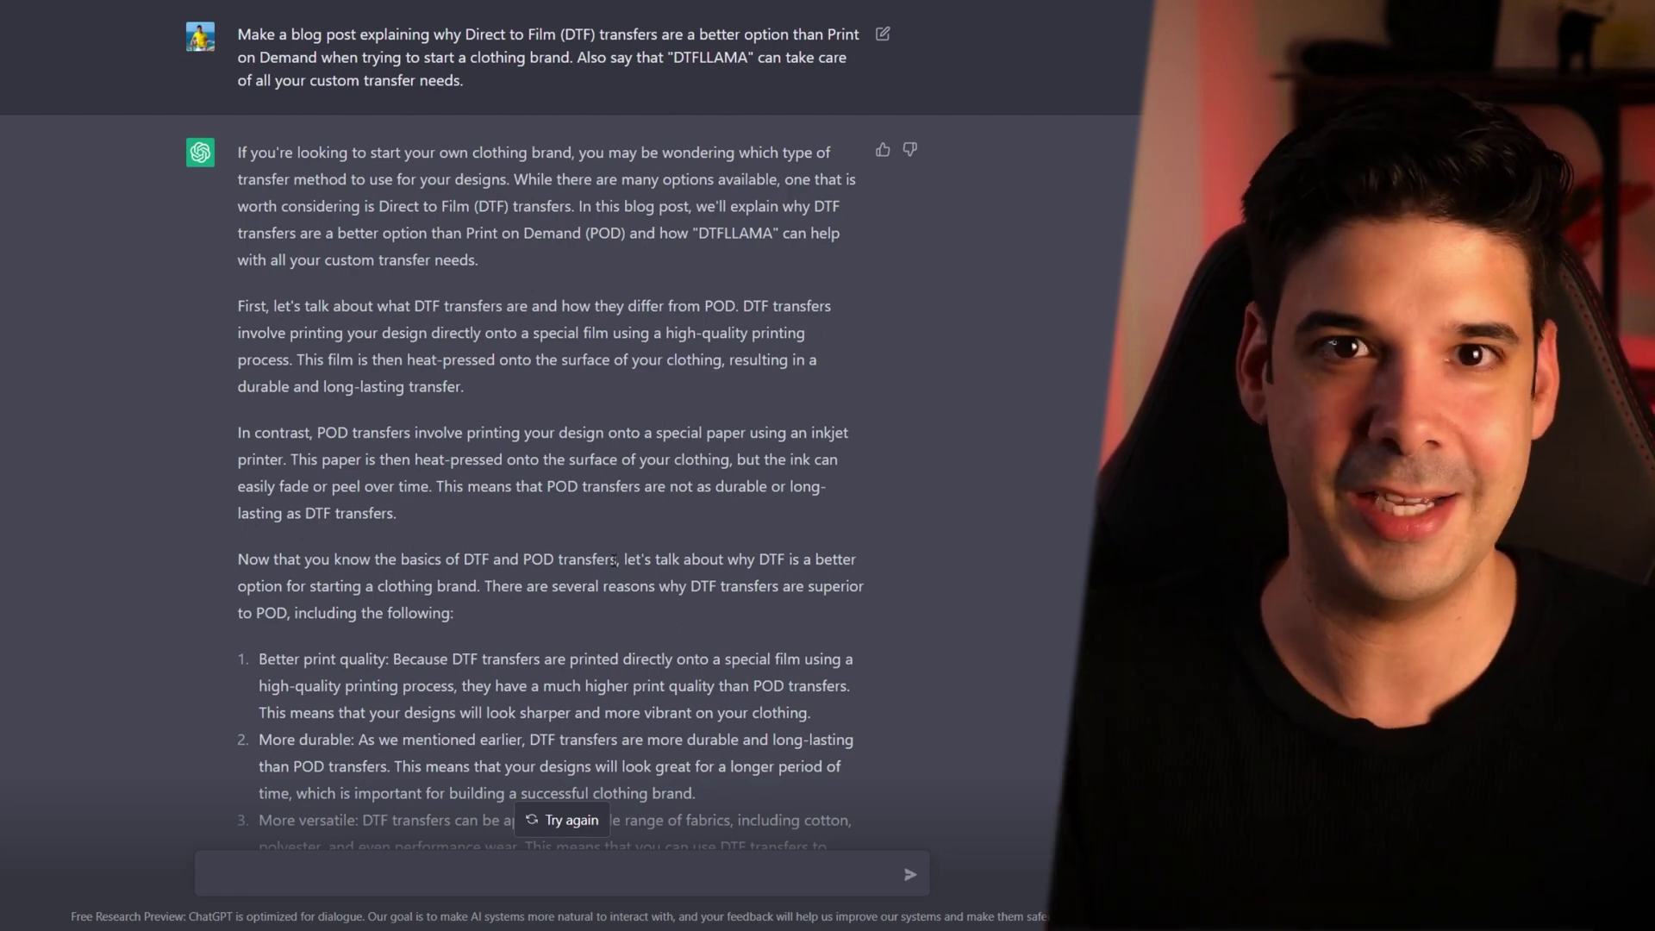
Ask about DTF's price benefit and shipping control, then highlight the profit-margin, packaging and branding points
scroll(515, 552, "down", 5)
left_click(463, 873)
type("Talk about the price benefit of DTF Transfers and also that you have control over the quality of the final product and the packaging")
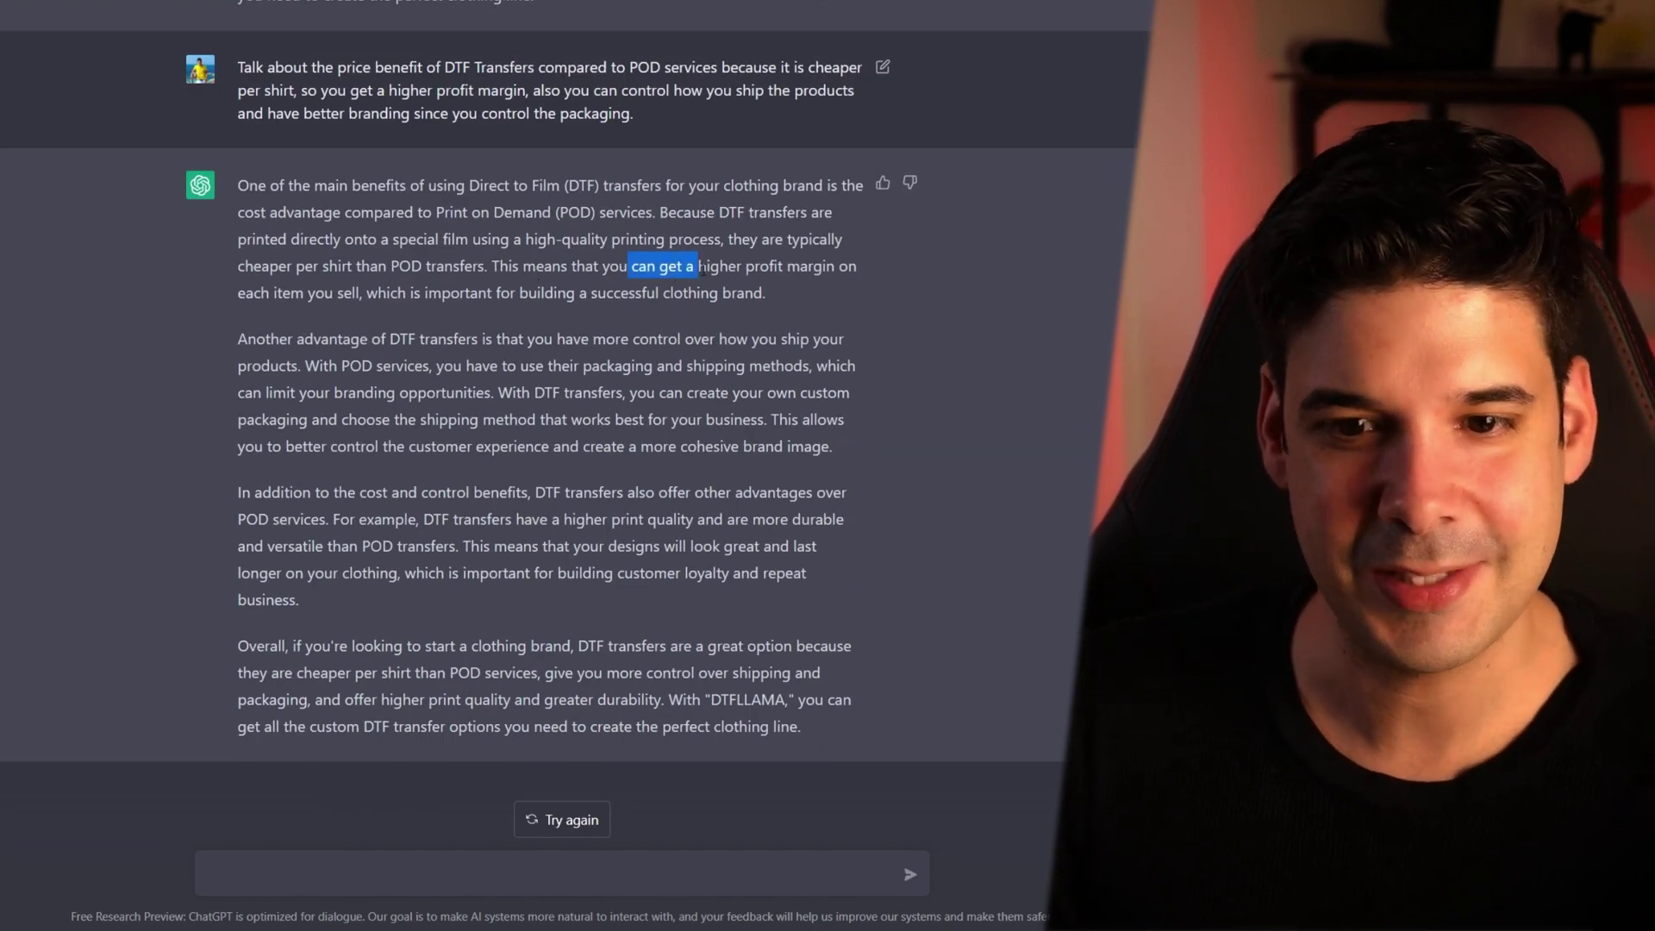
left_click_drag(818, 271, 729, 269)
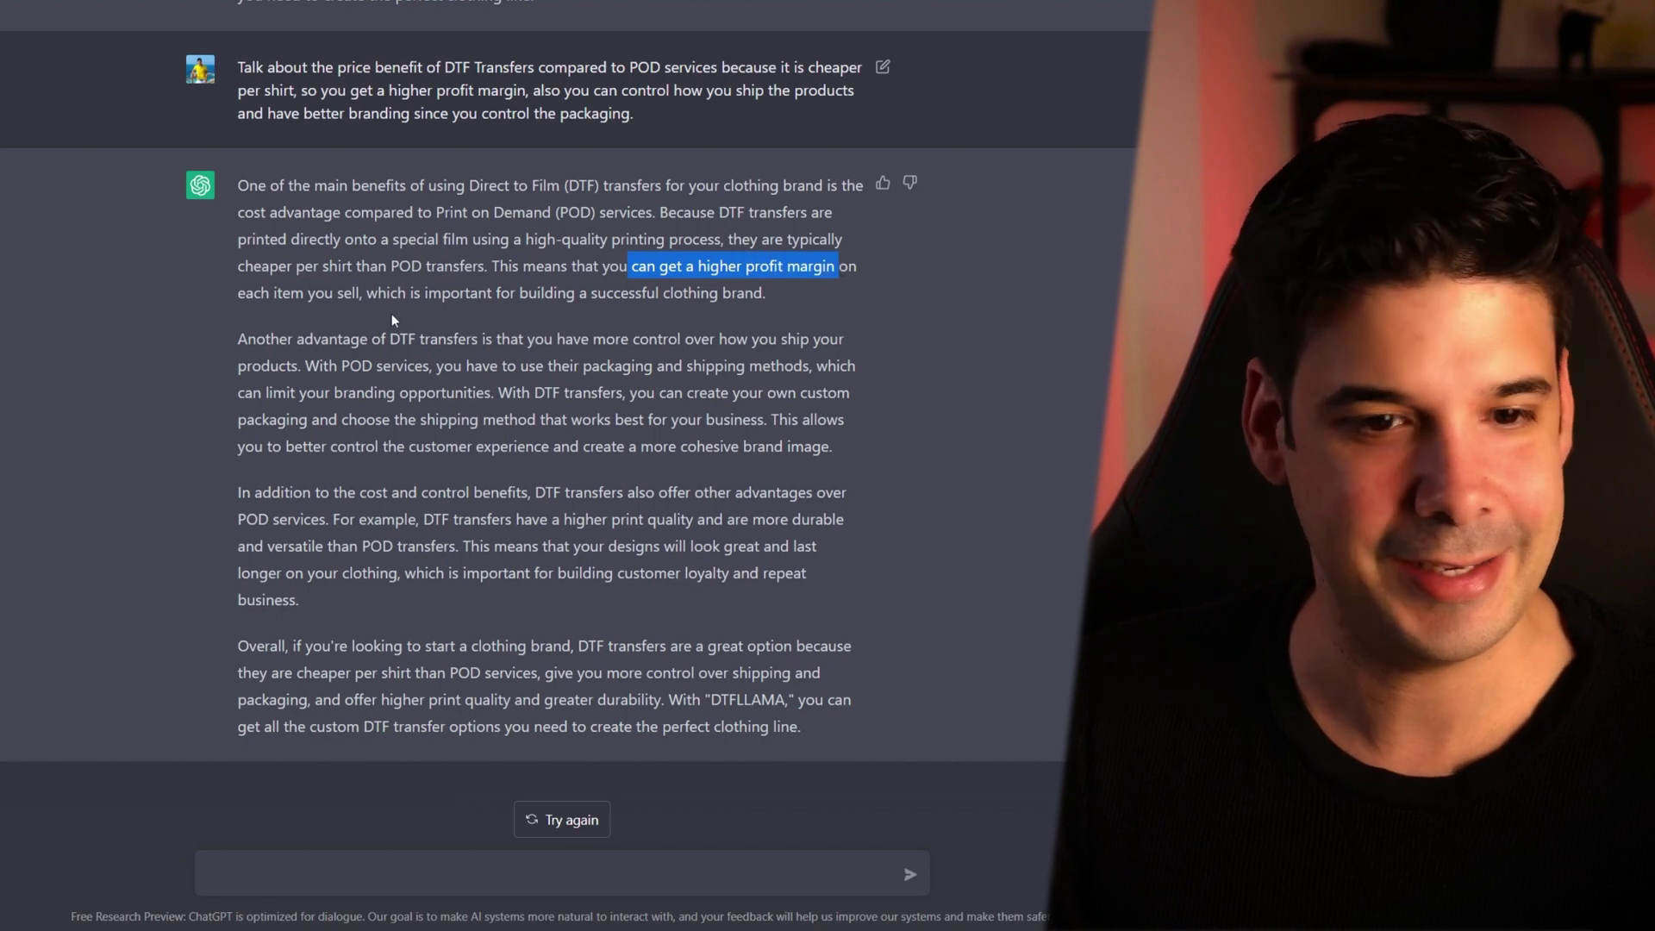
left_click_drag(297, 339, 573, 341)
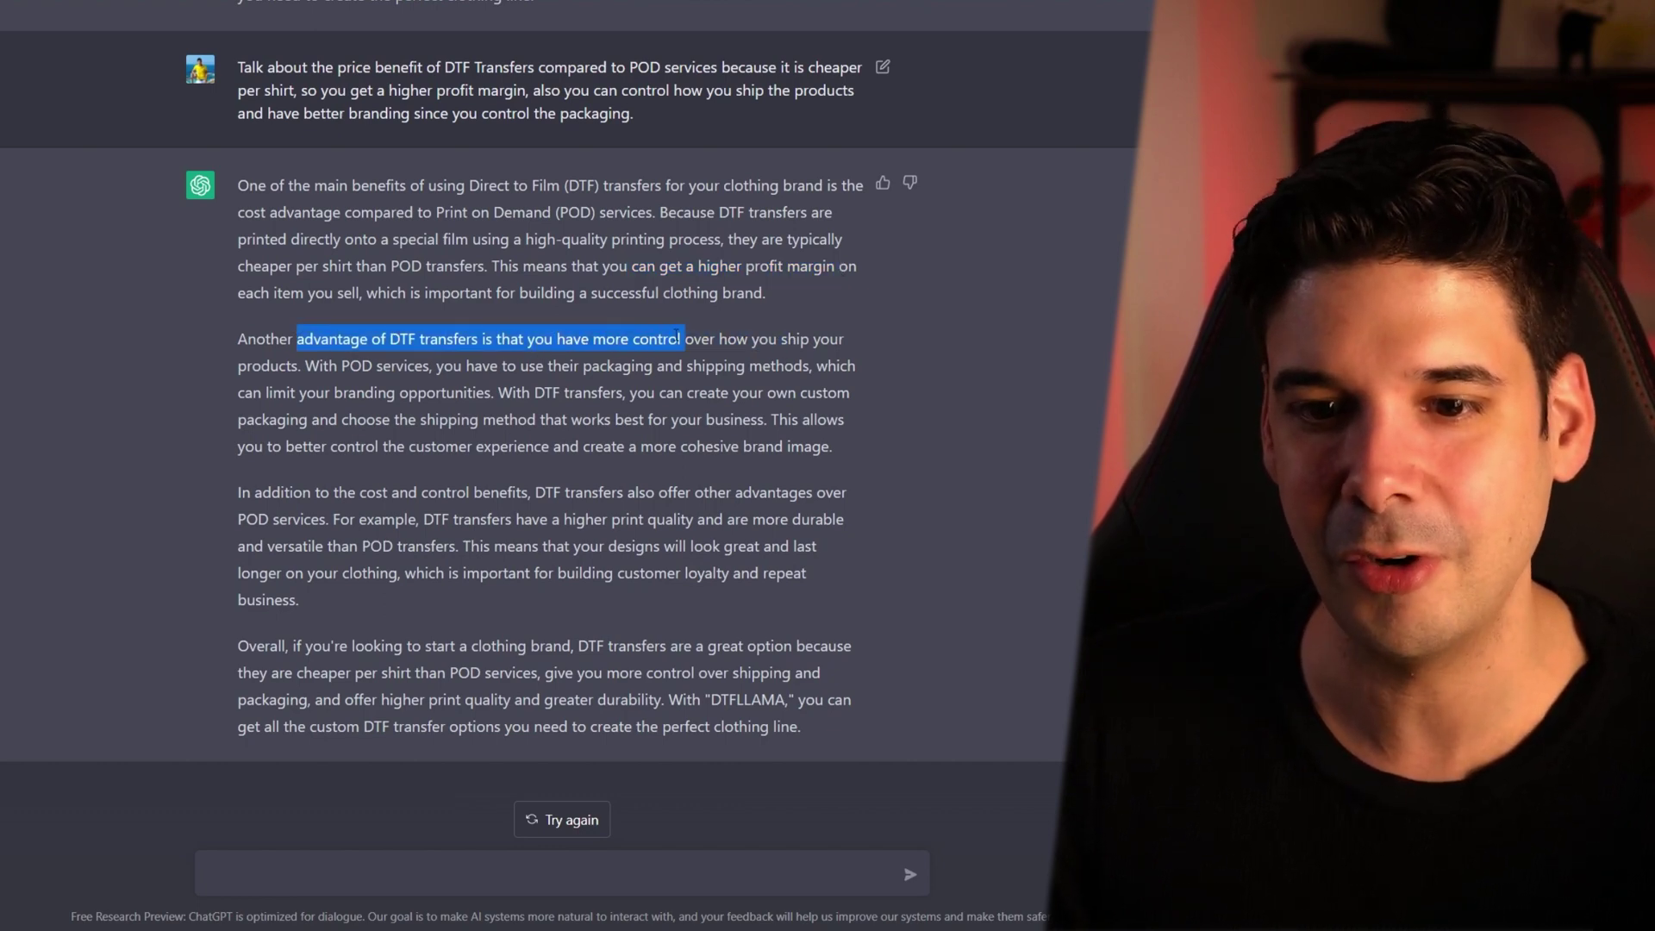
left_click_drag(676, 339, 375, 366)
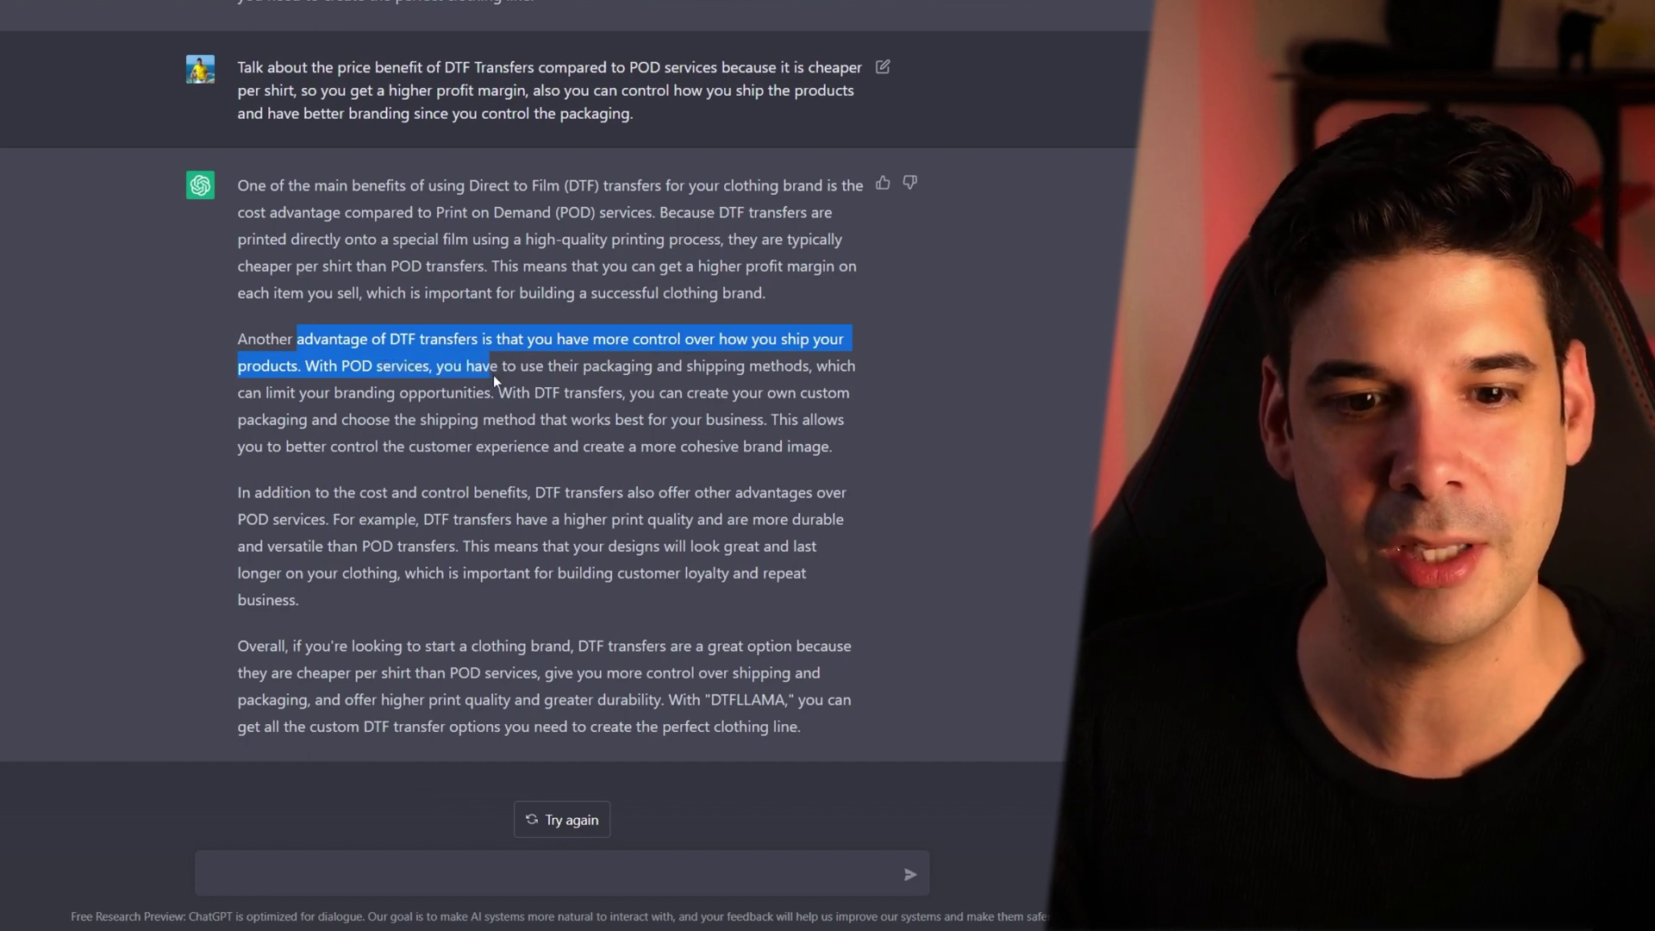
left_click_drag(539, 367, 494, 394)
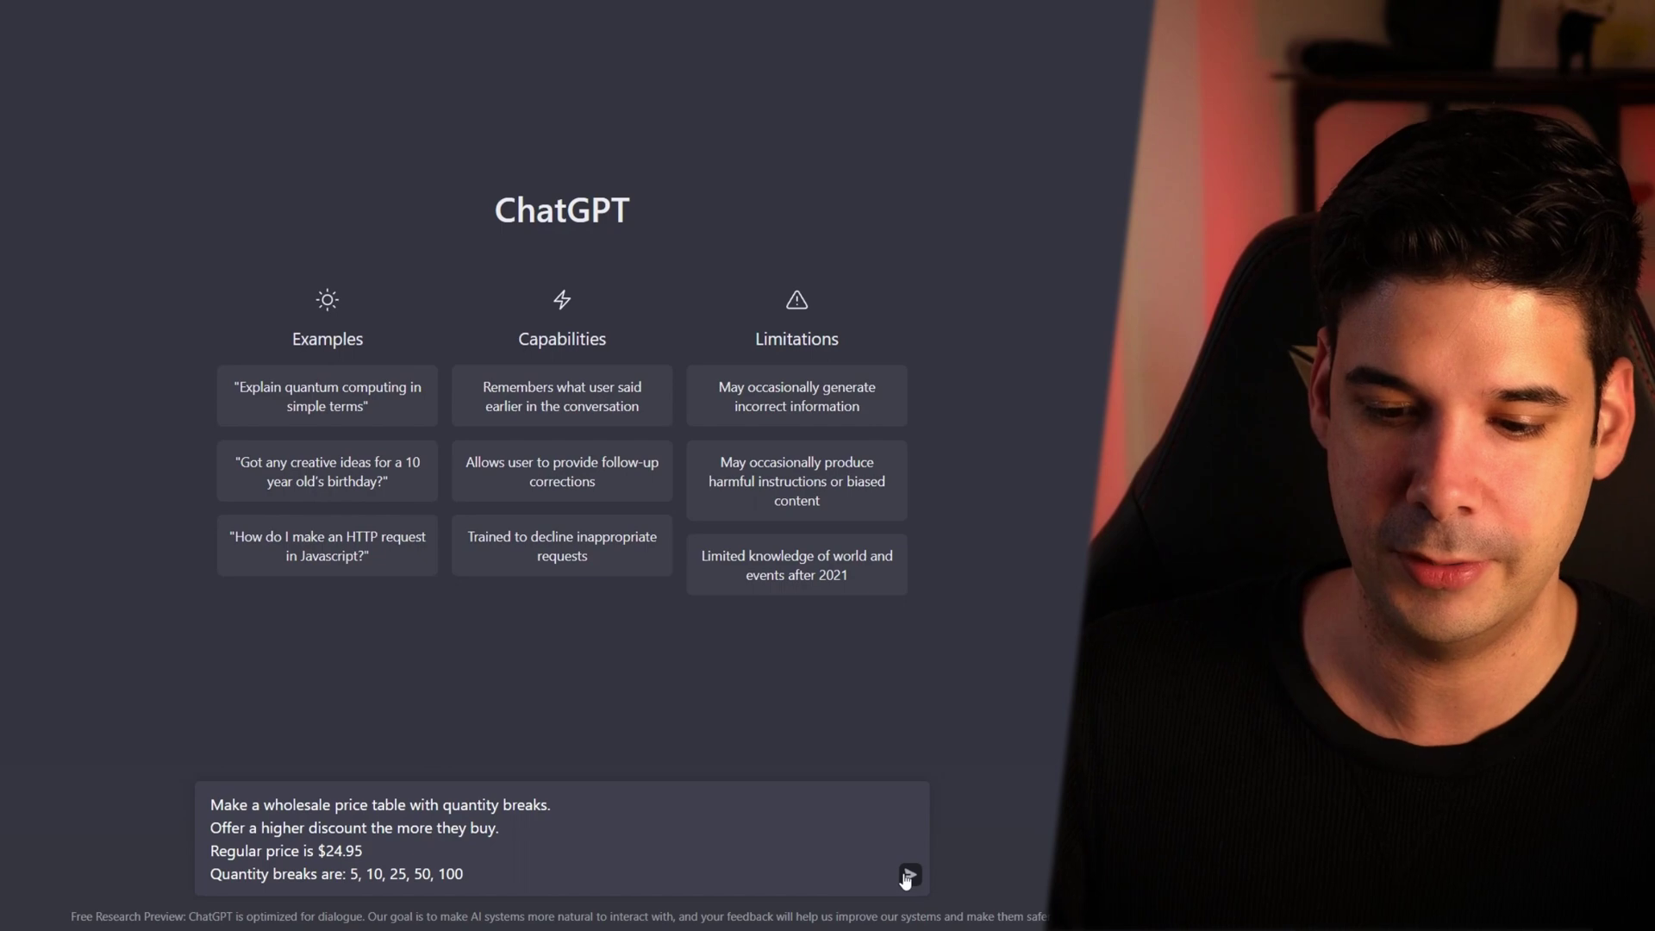
Send the wholesale price request, then have it put in a table with a total order price column
left_click(908, 876)
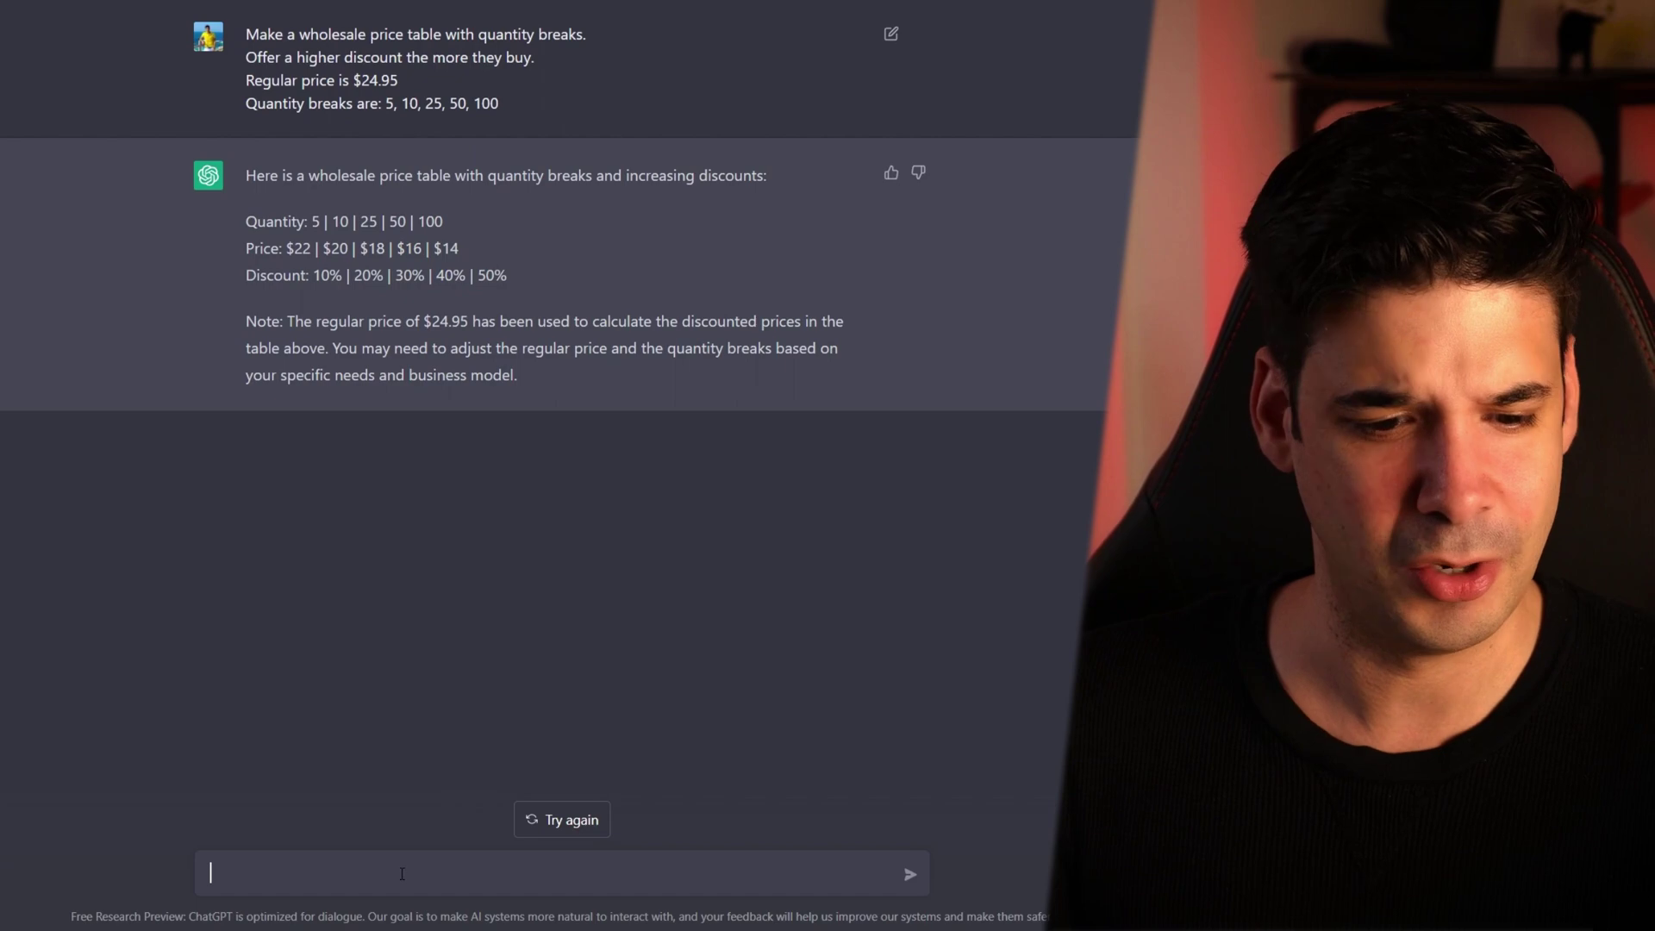
key("Return")
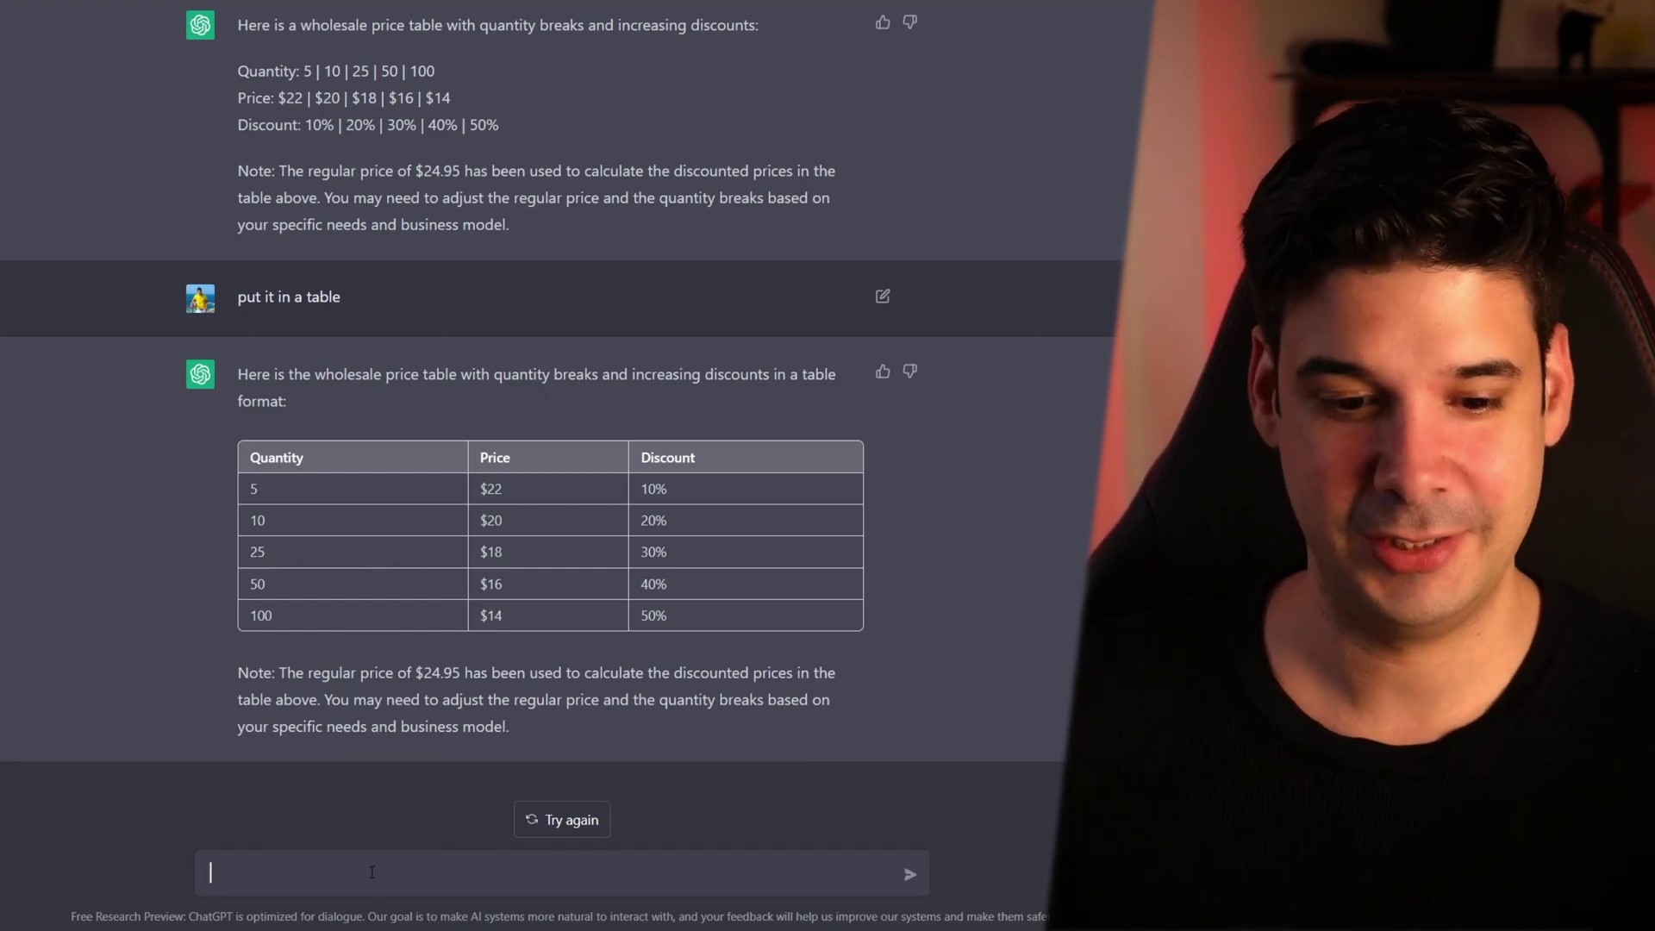
left_click(908, 877)
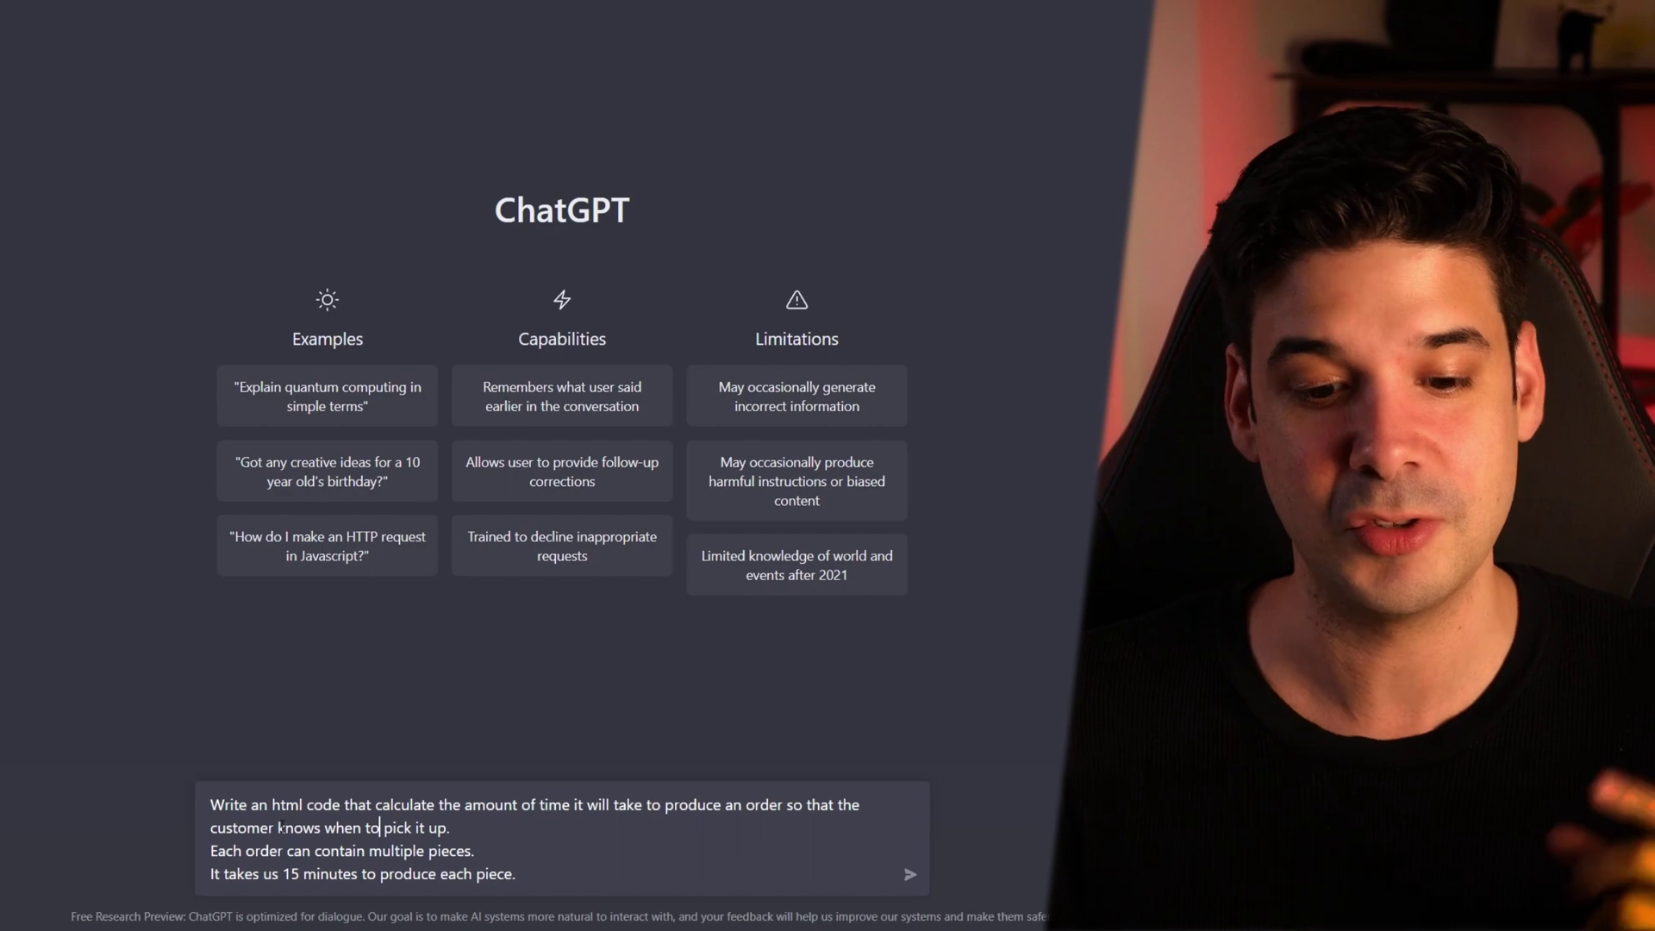
Submit the prompt for an HTML order production-time calculator at 15 minutes per piece and bring up the generated code
left_click(909, 875)
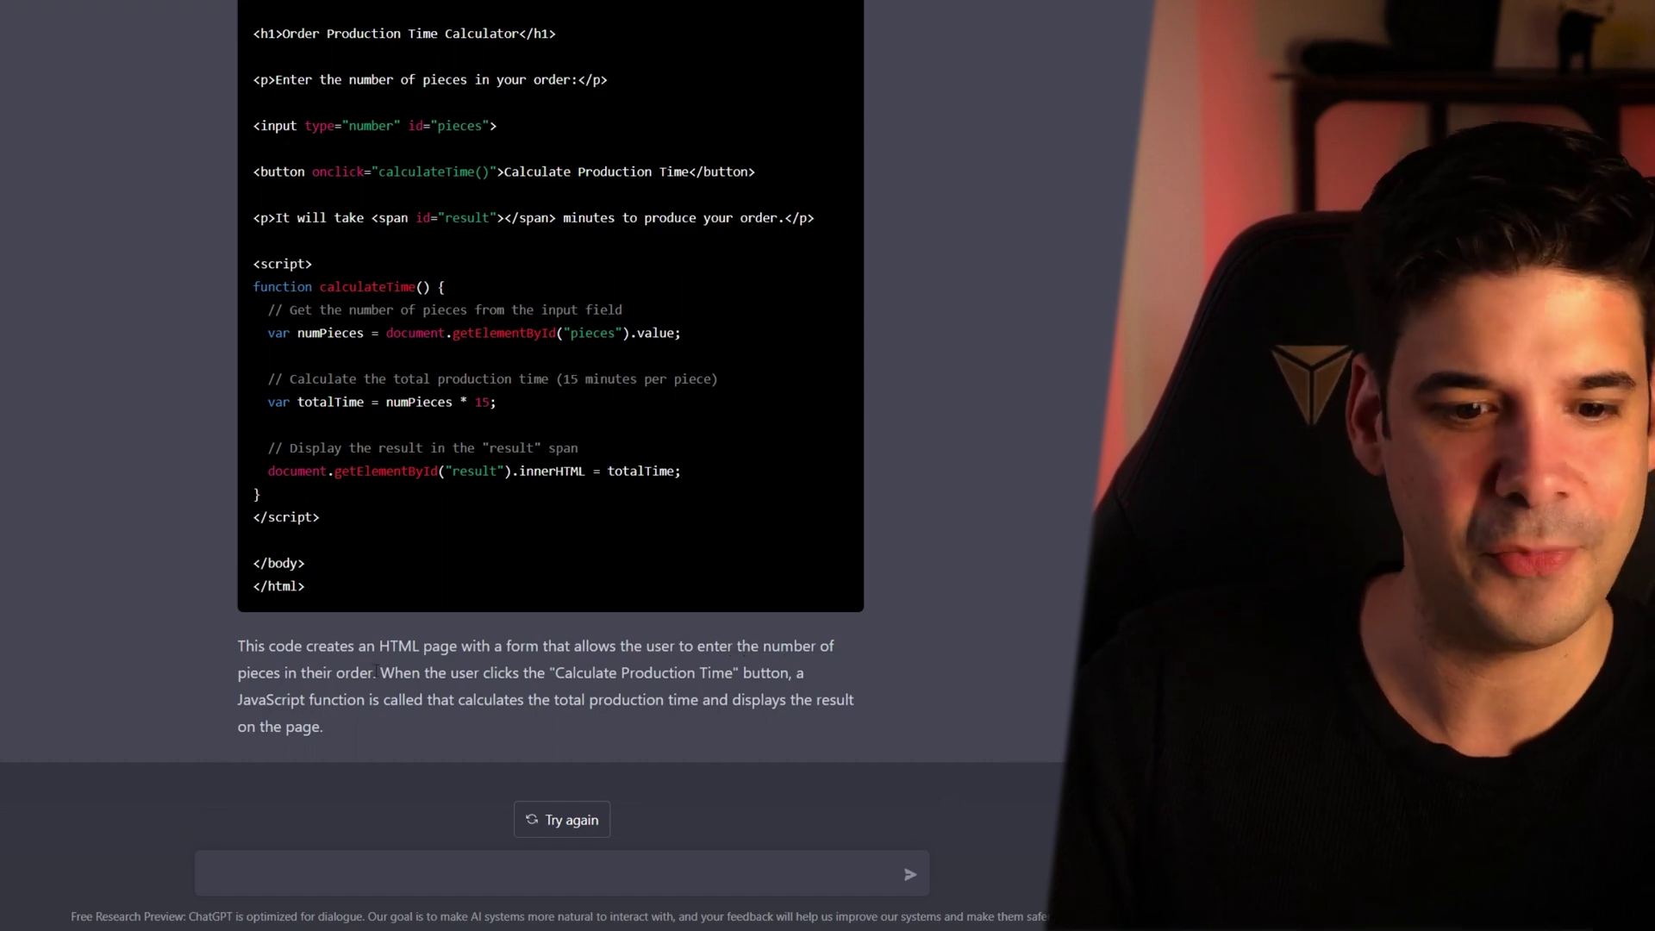
scroll(496, 700, "up", 2)
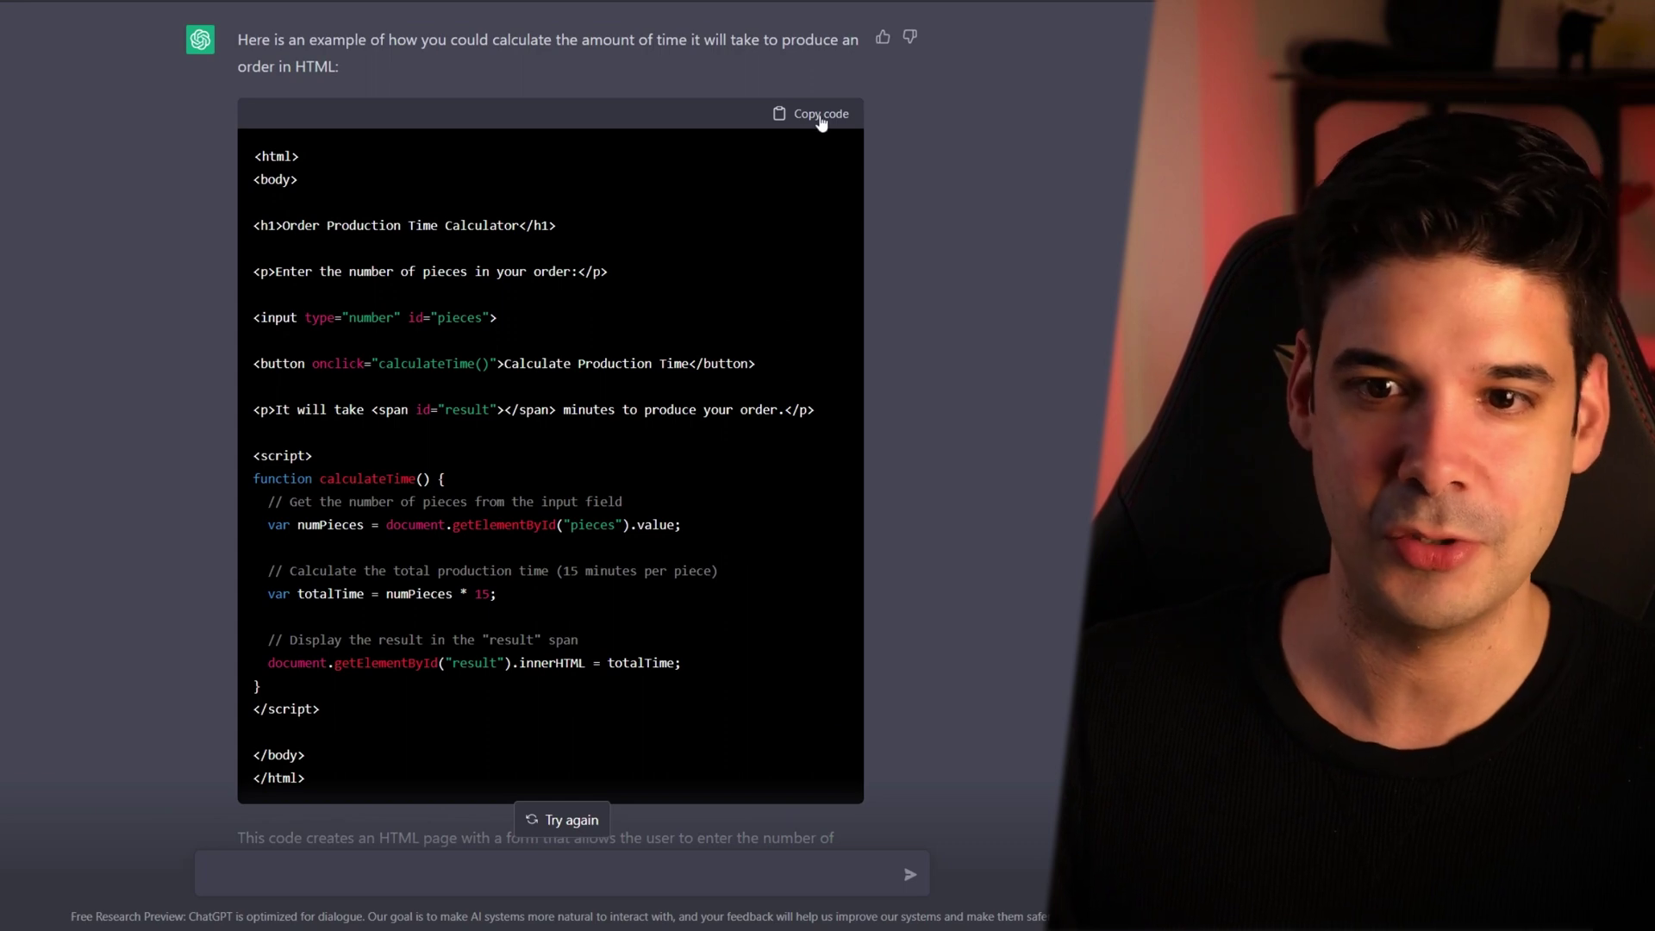
Launch Notepad and paste in the generated calculator code
key("super")
type("note")
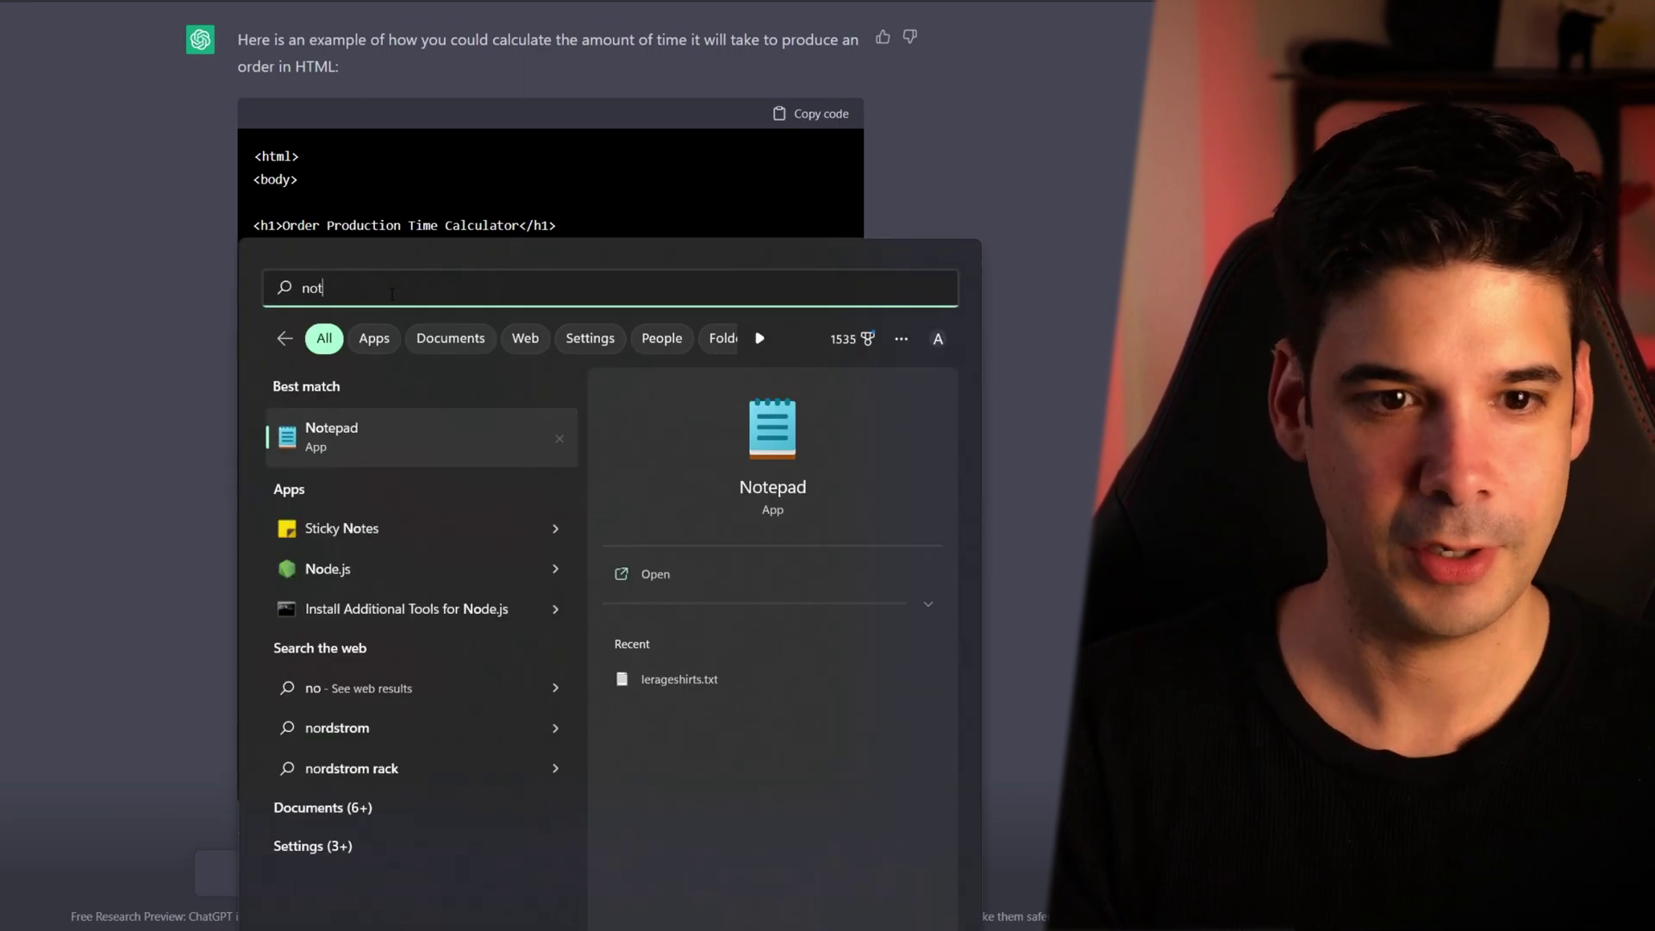
left_click(360, 433)
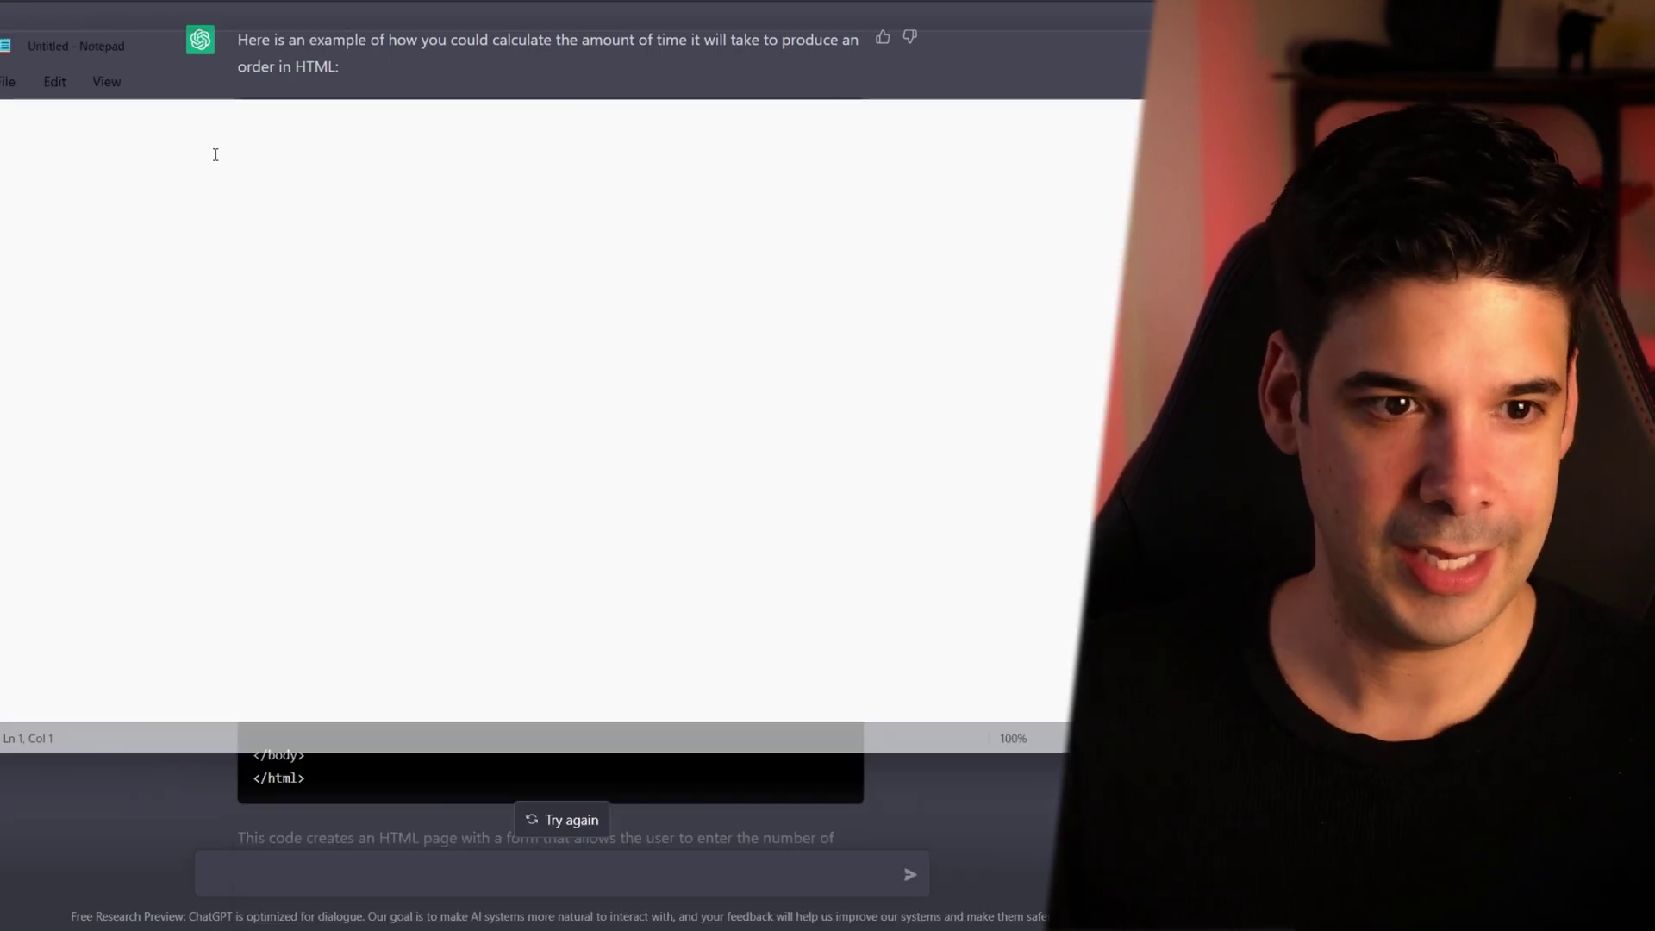
type("<html> <body>  <h1>Order Production Time Calculator</h1>  <p>Enter the number of pieces in your order:</p>  <input type=\"number\" id=\"pieces\">  <button onclick=\"calculateTime()\">Calculate Production Time</button>  <p>It will take <span id=\"result\"></span> minutes to produce your order.</p>  <script> function calculateTime() {   // Get the number of pieces from the input field   var numPieces = document.getElementById(\"pieces\").value;    // Calculate the total production time (15 minutes per piece)   var totalTime = numPieces * 15;    // Display the result in the \"result\" span   document.getElementById(\"result\").innerHTML = totalTime; } </script>  </body> </html>")
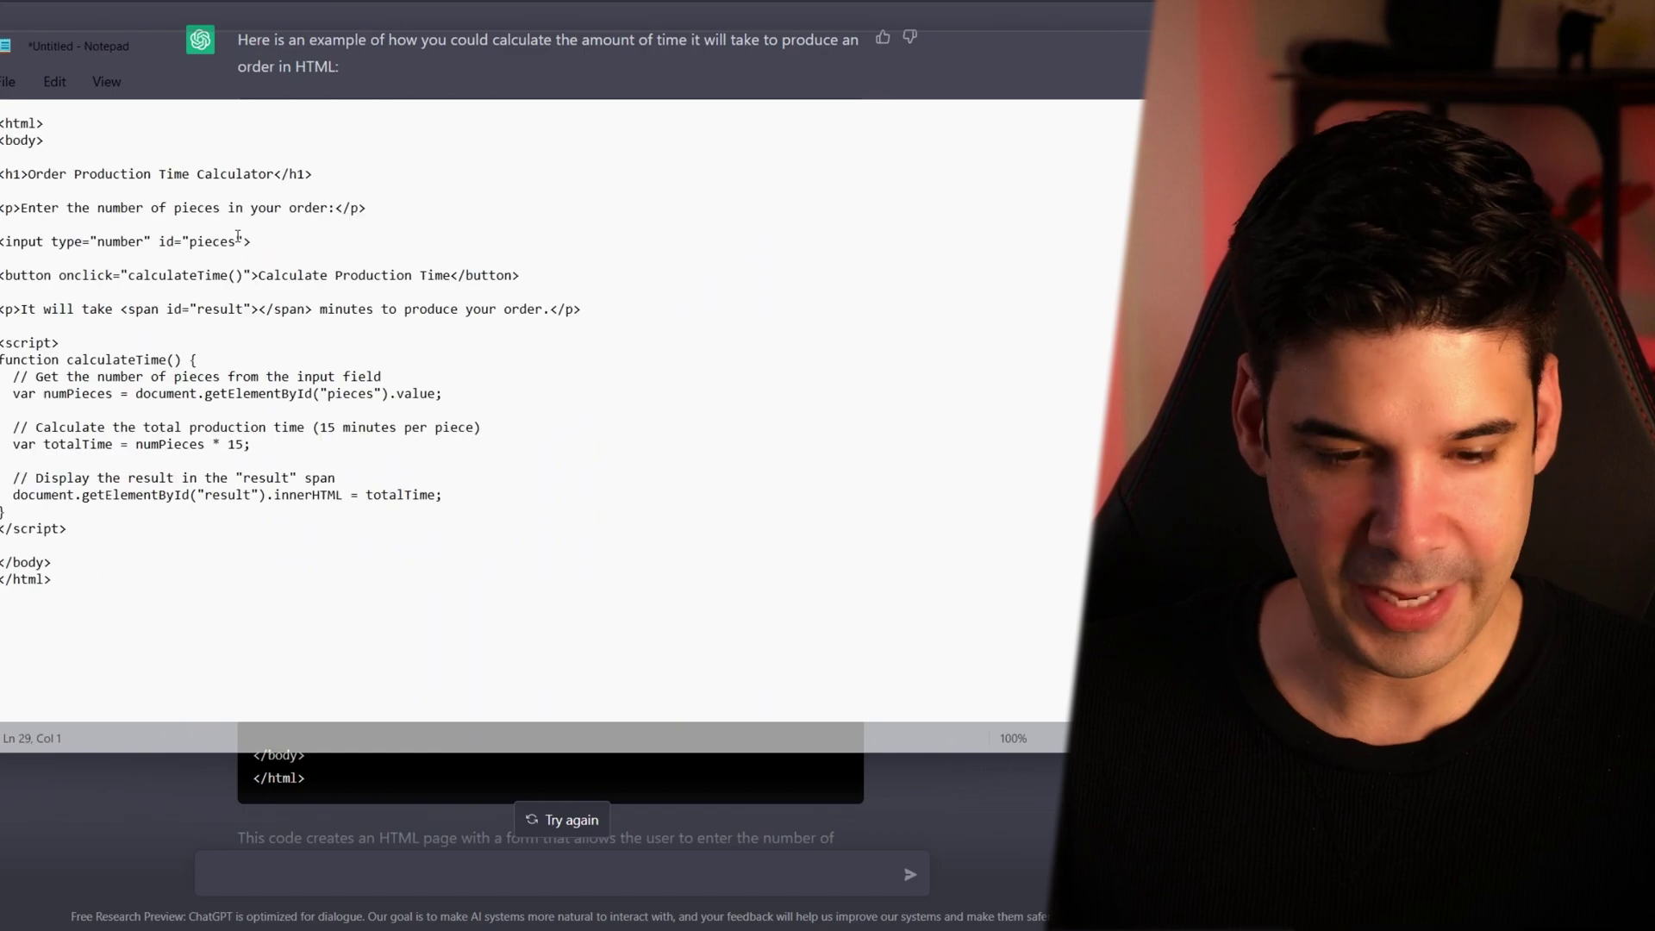
Save the code as Time calculator.html on the Desktop and open it in the browser
left_click(5, 85)
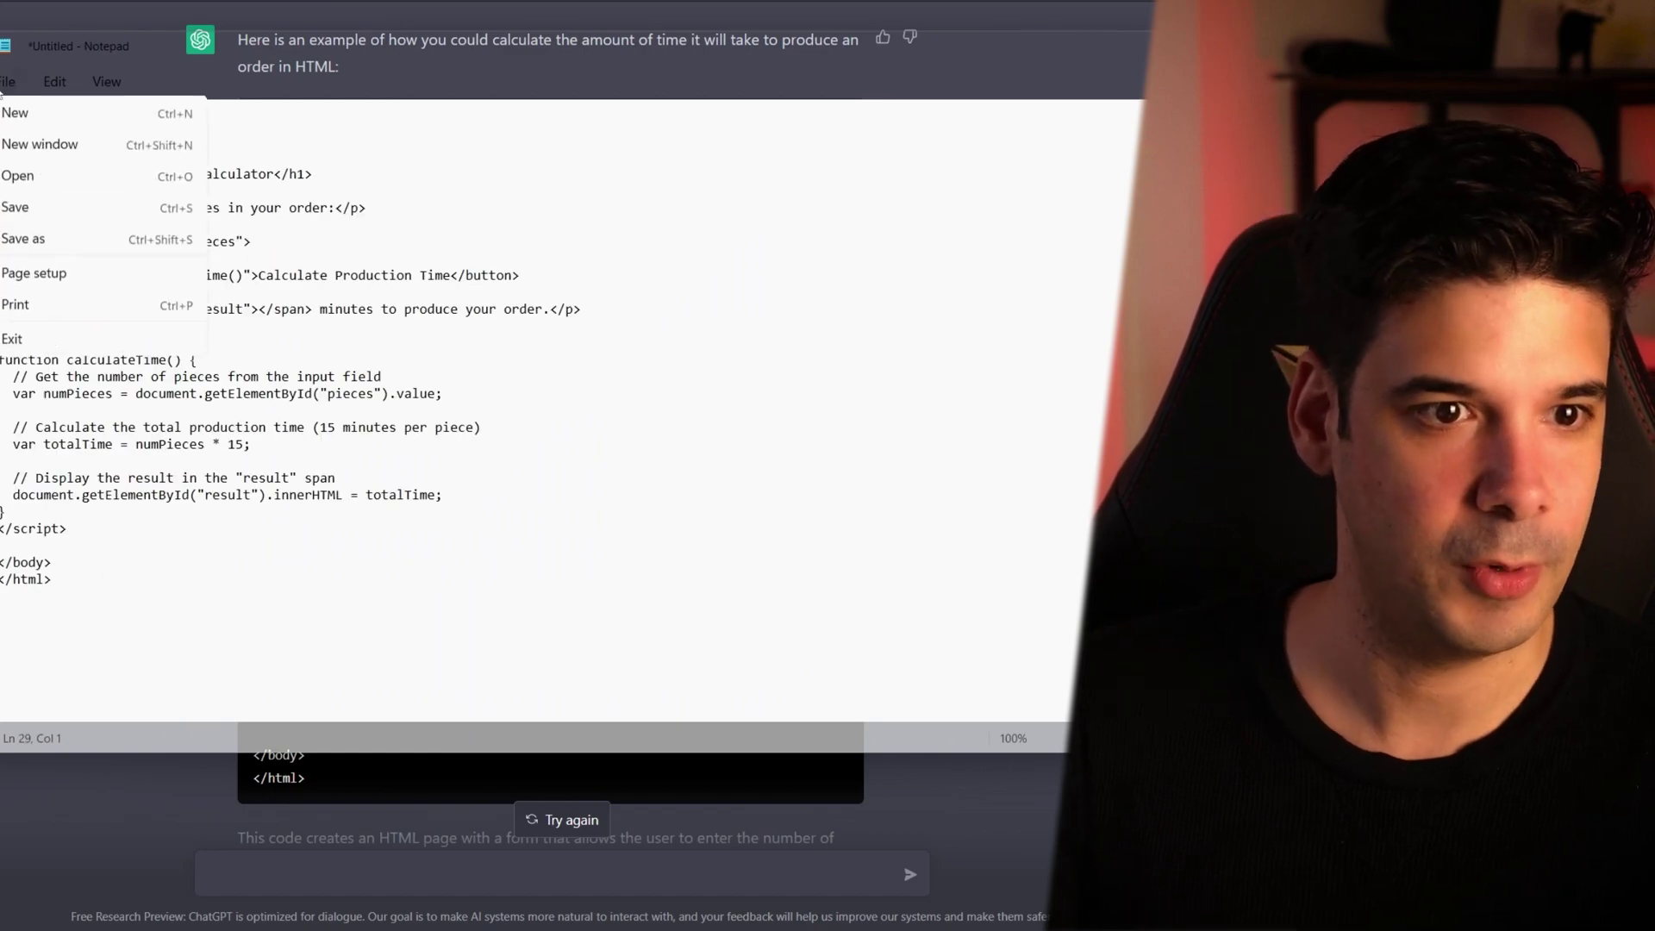
left_click(36, 241)
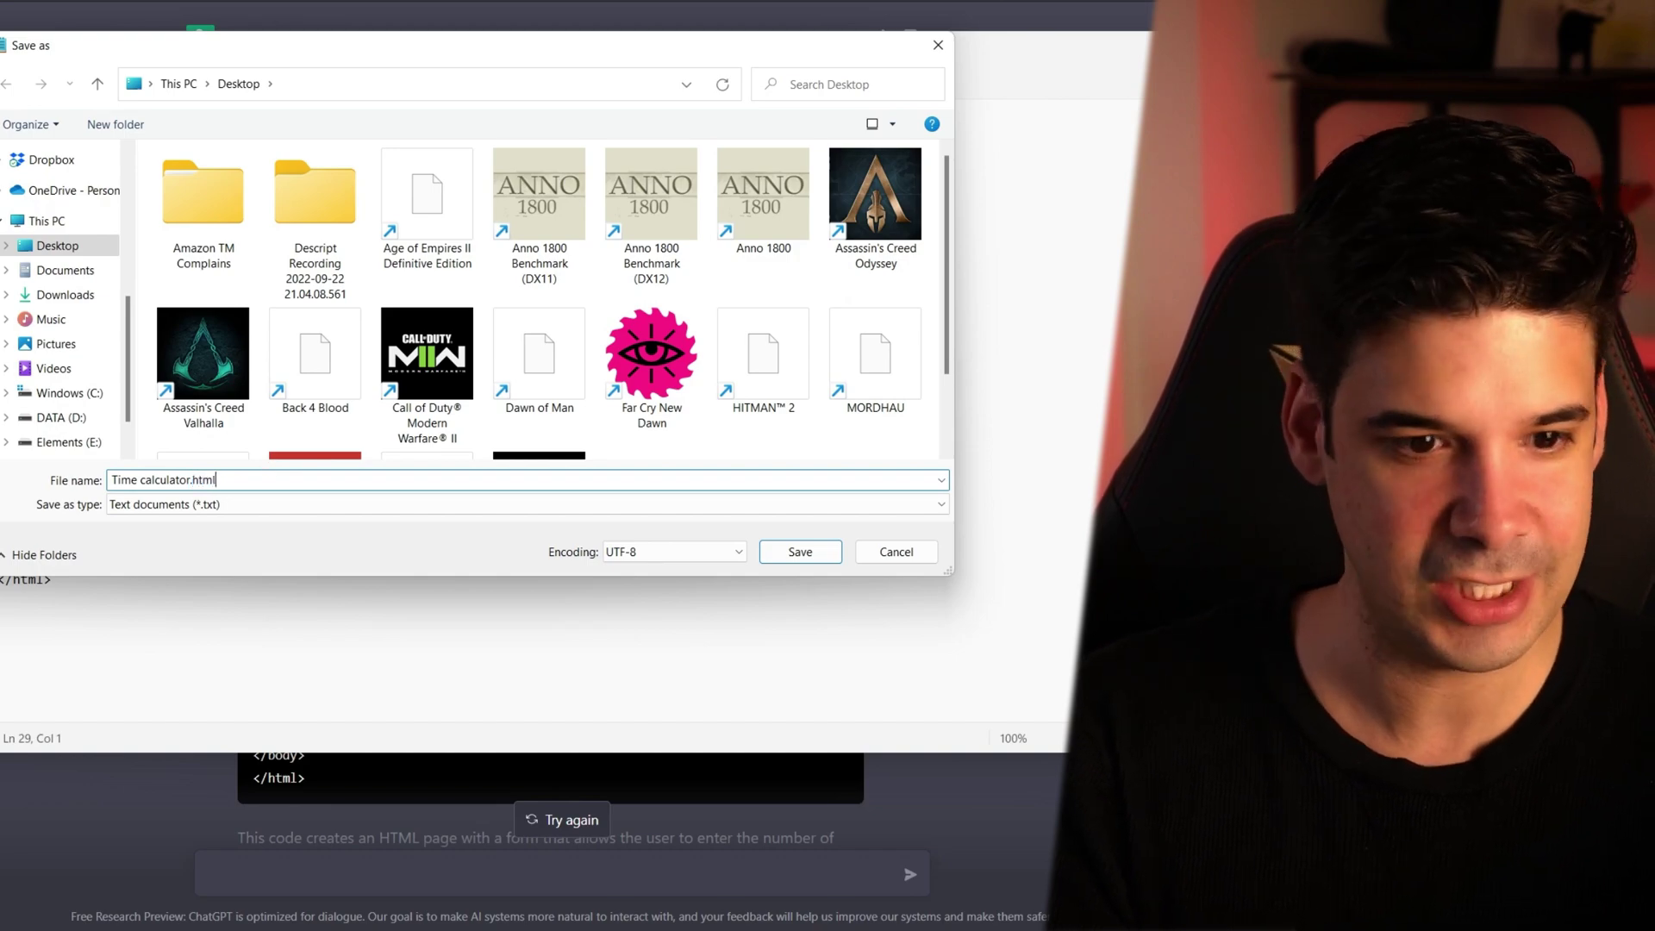
key("Return")
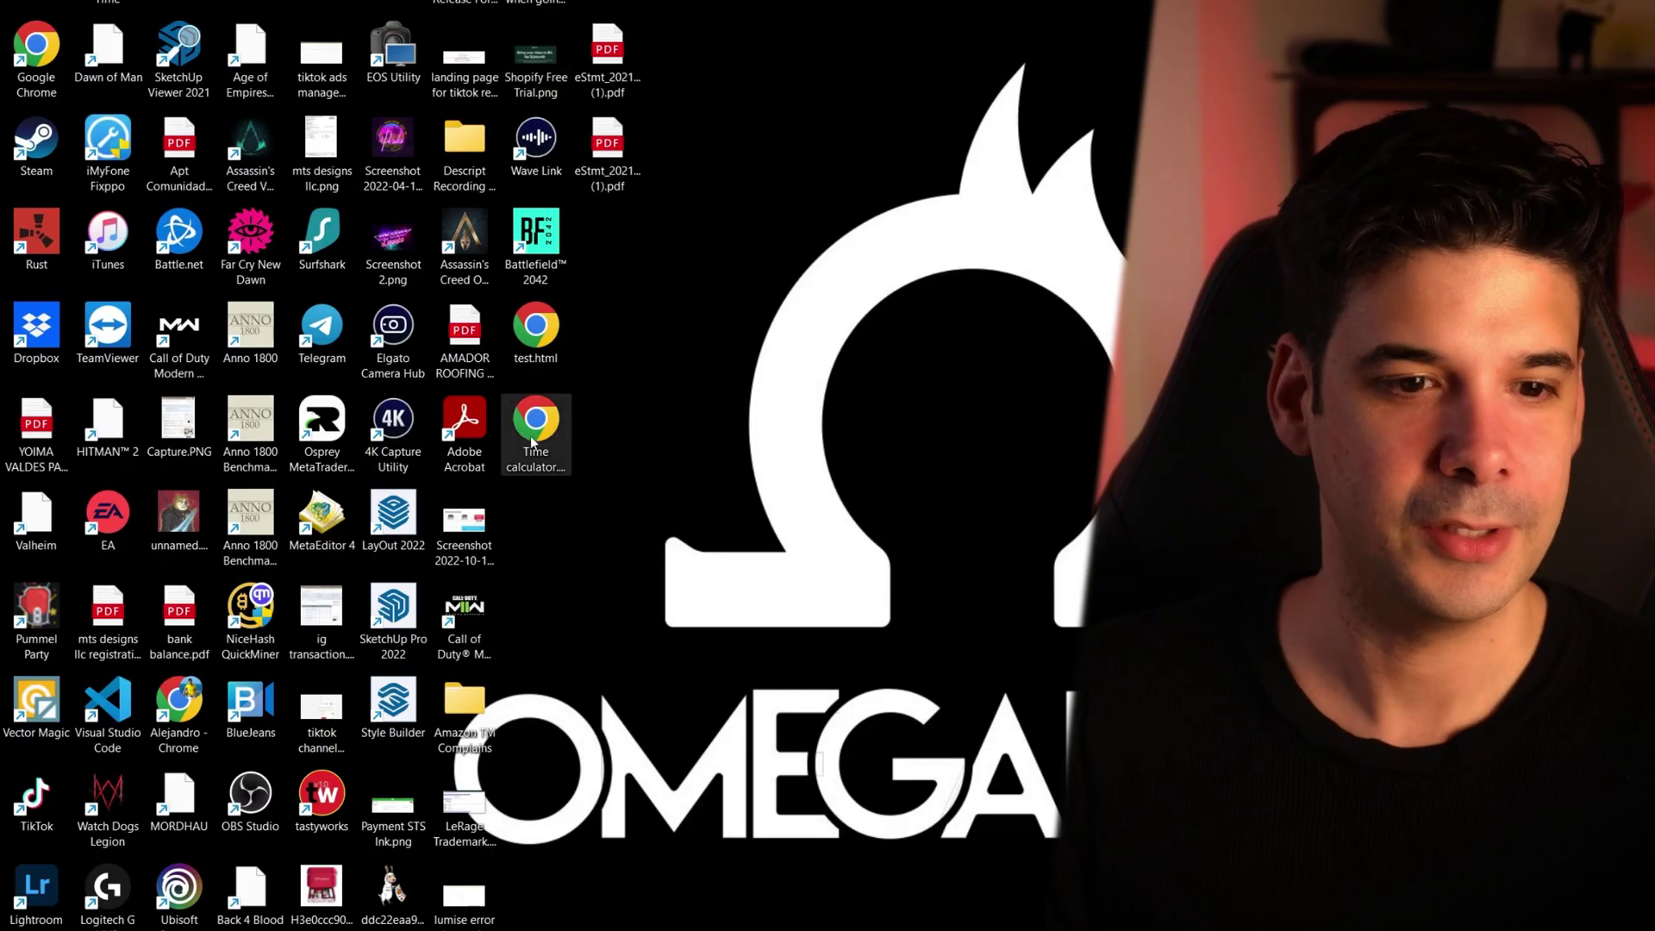
double_click(535, 435)
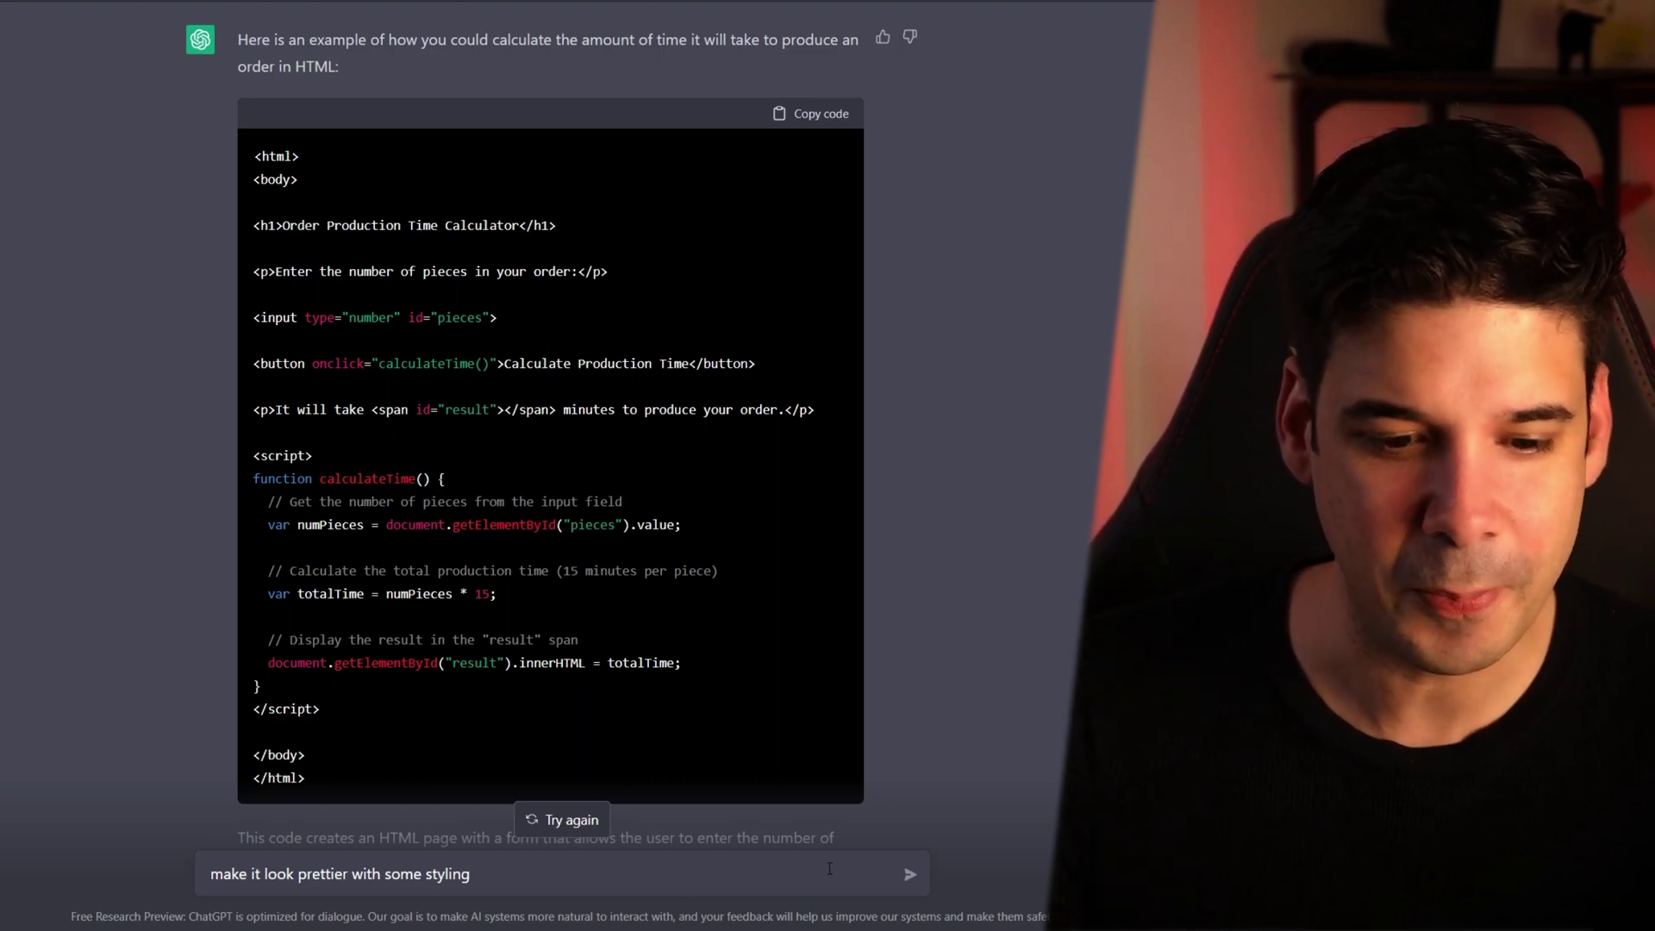
Send the 'make it look prettier with some styling' request and review the restyled calculator code
left_click(912, 876)
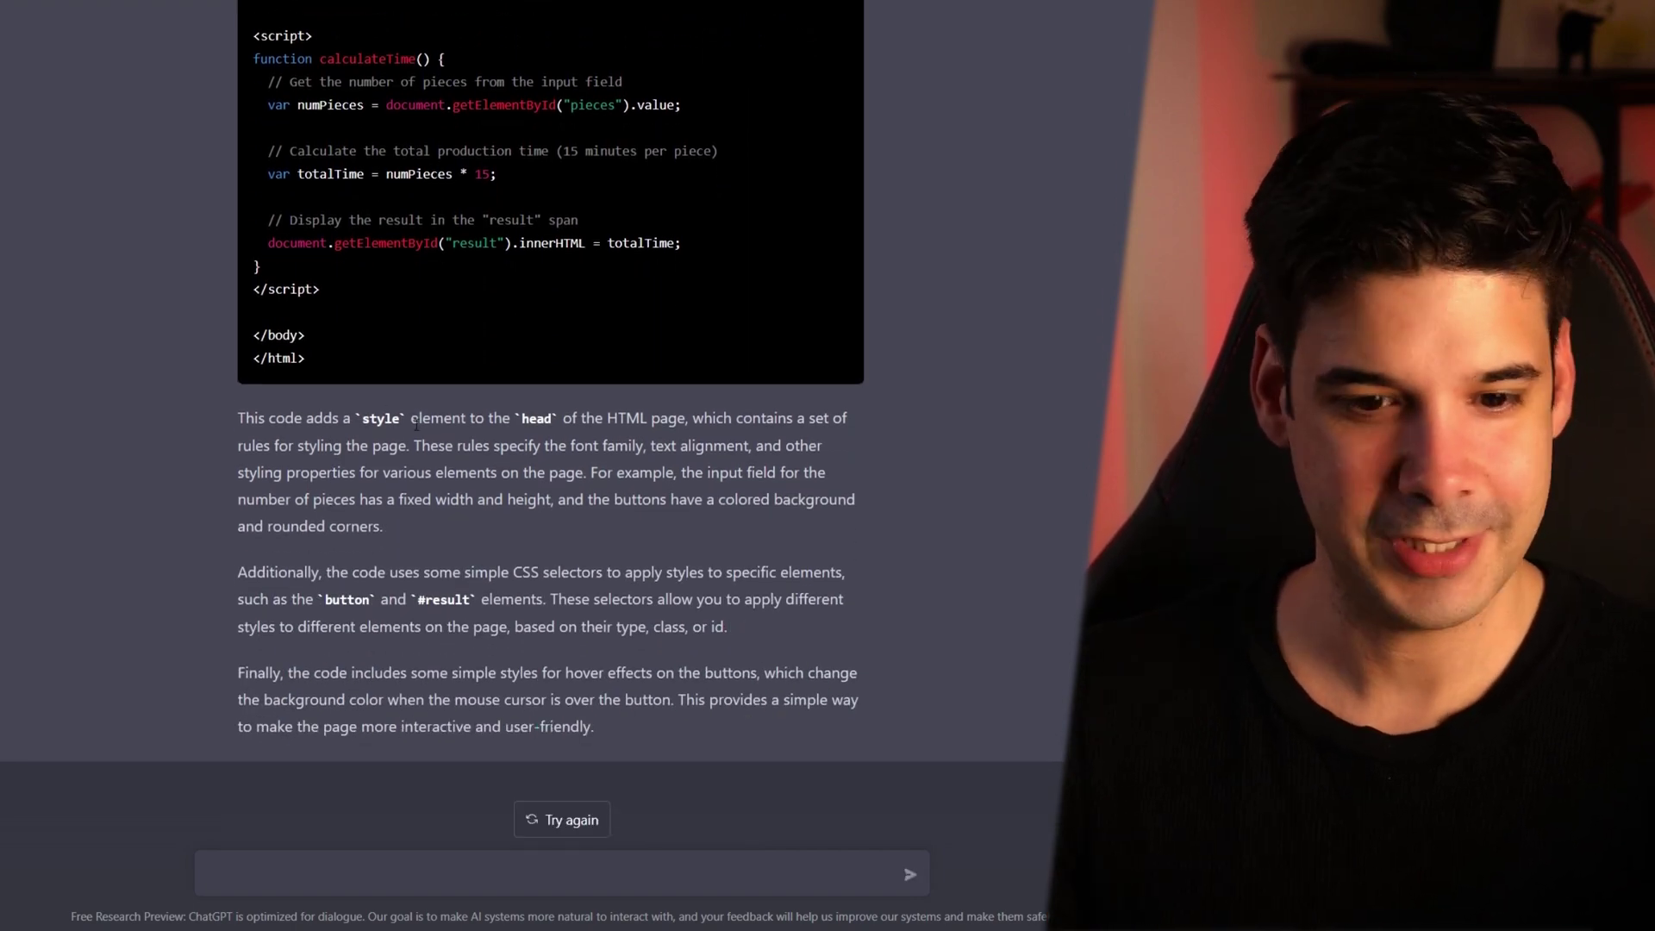
scroll(505, 532, "up", 20)
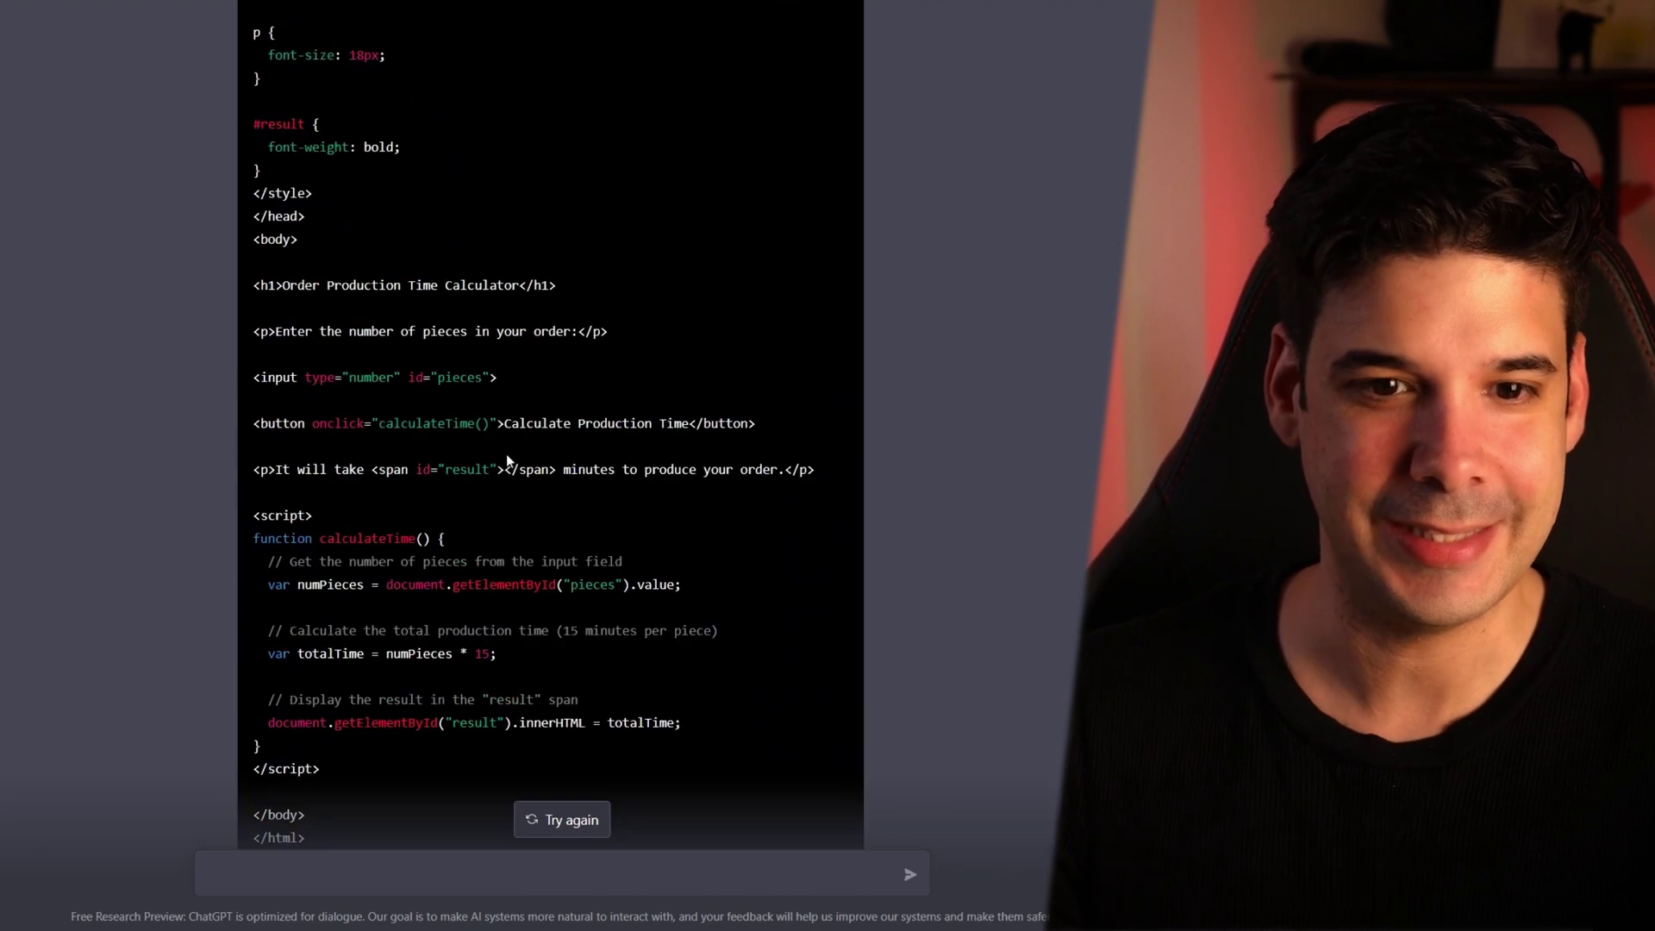
scroll(624, 485, "down", 1)
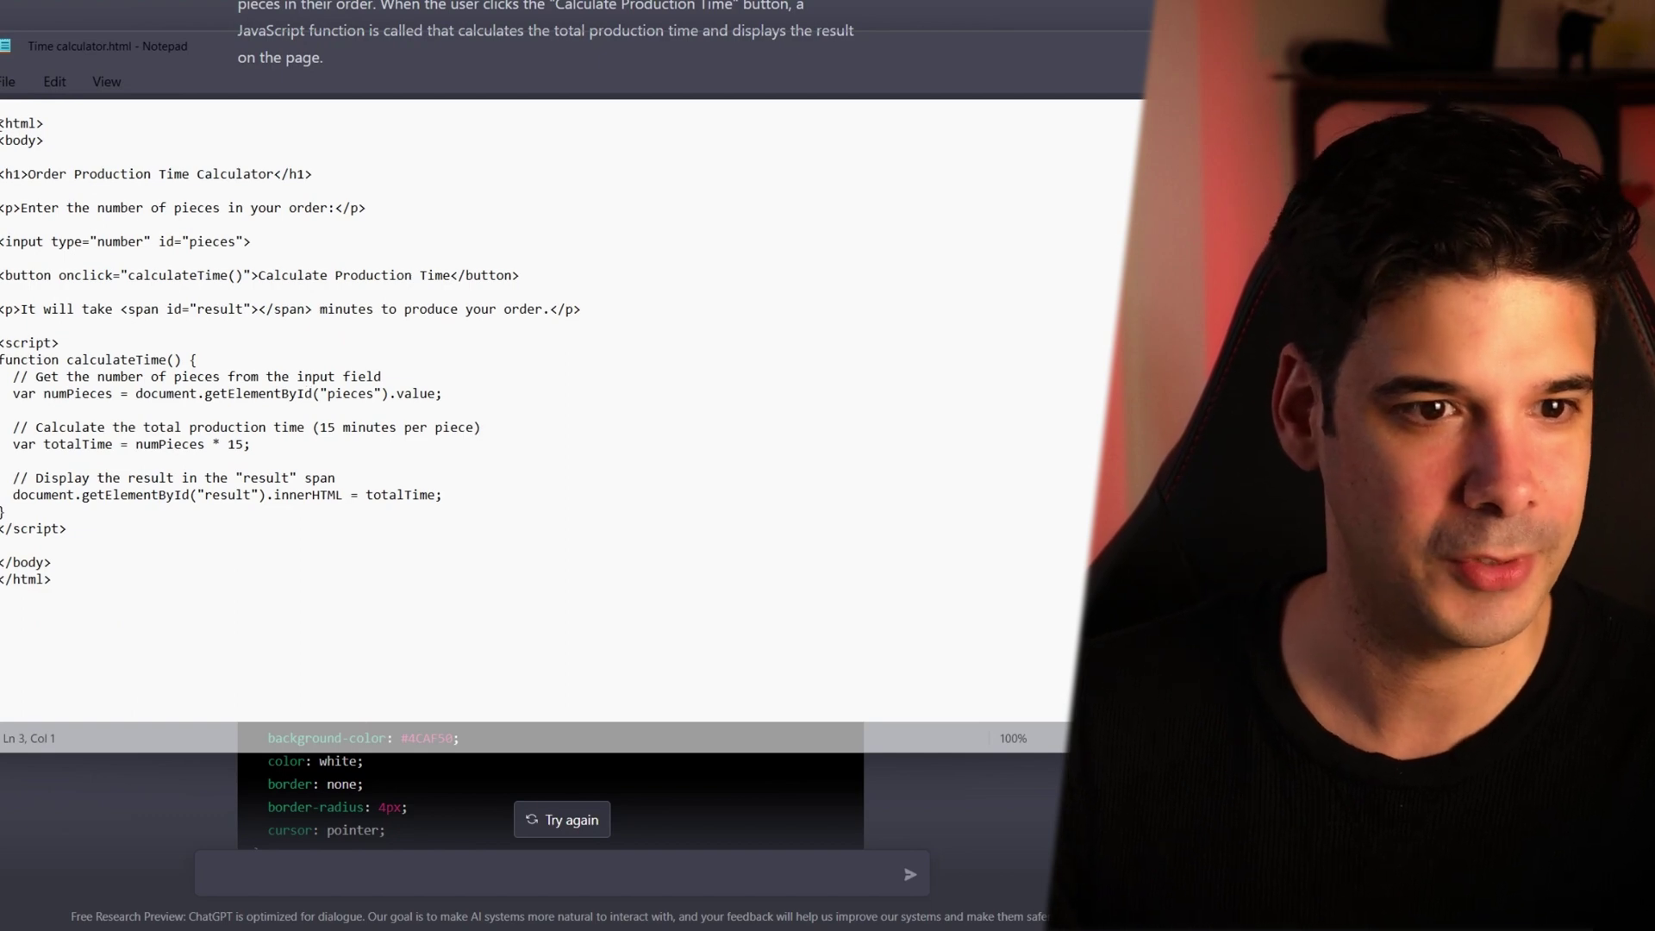
Swap the old code in Time calculator.html for the styled version, save, and reopen it in the browser
key("ctrl+a")
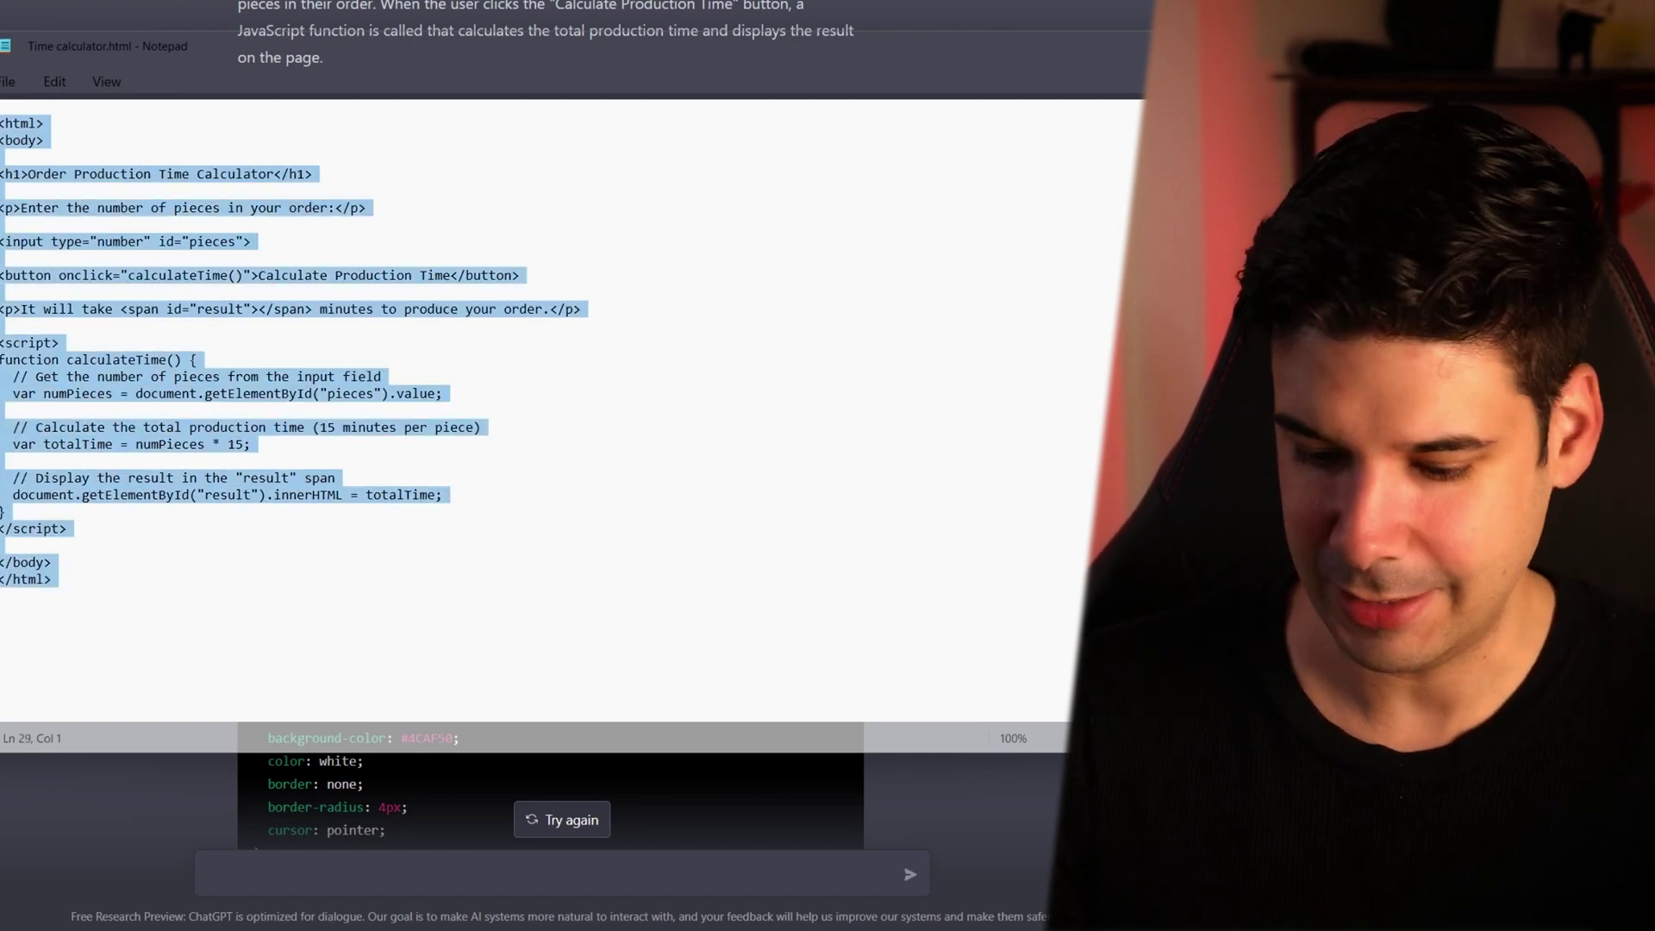
key("BackSpace")
key("ctrl+v")
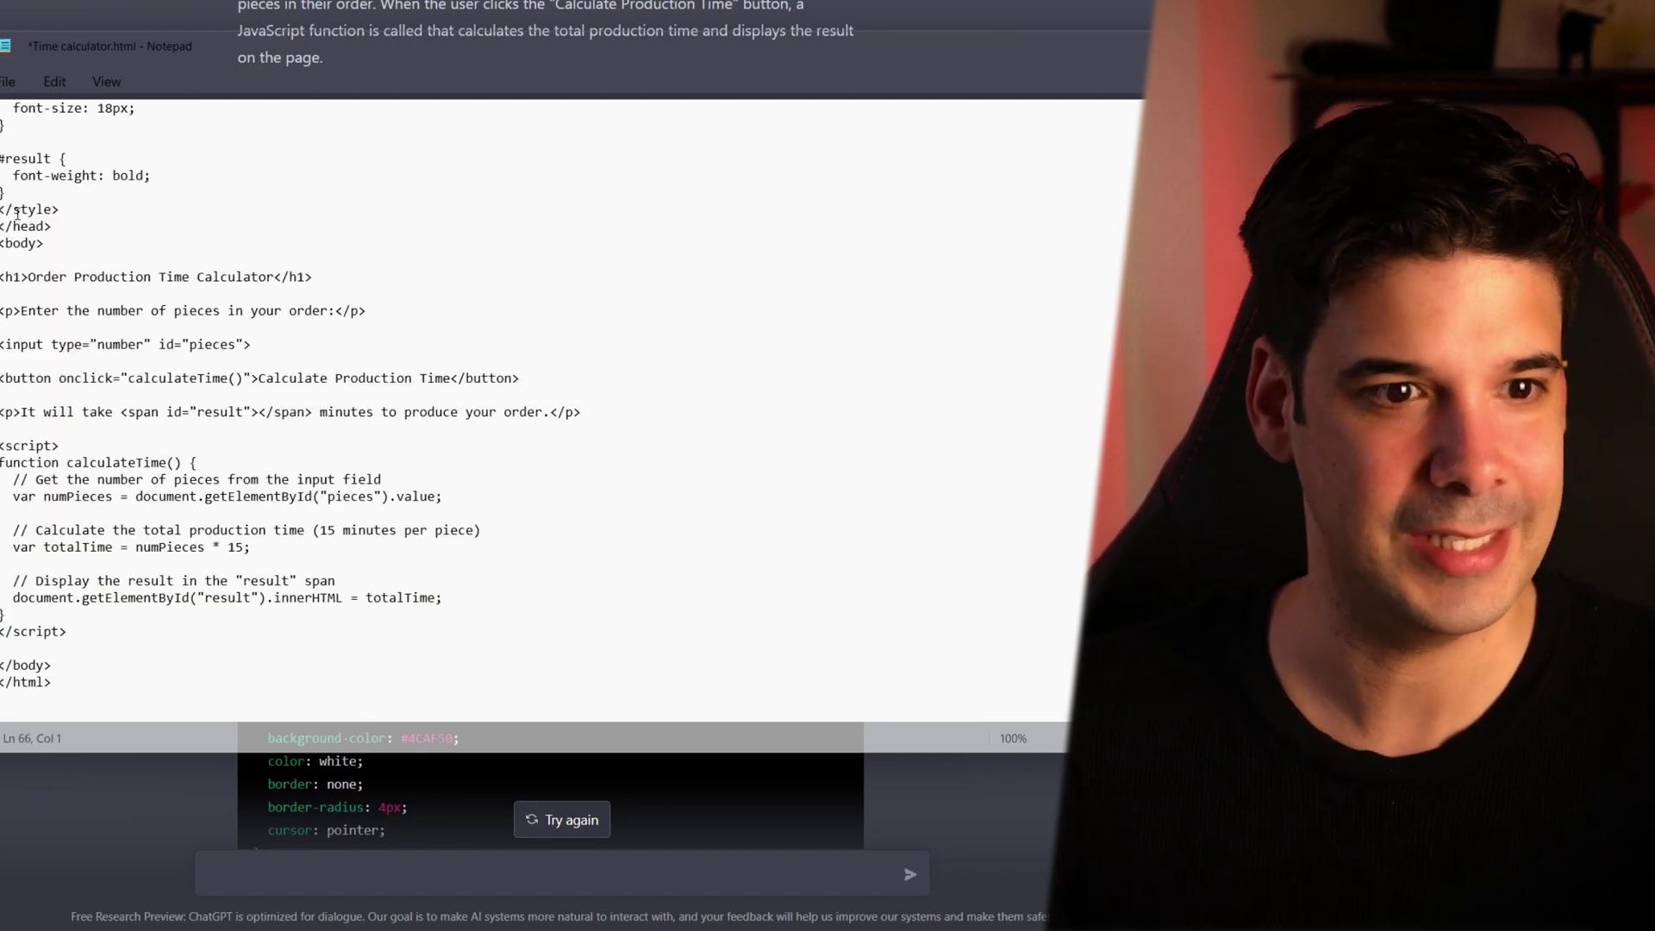
left_click(37, 212)
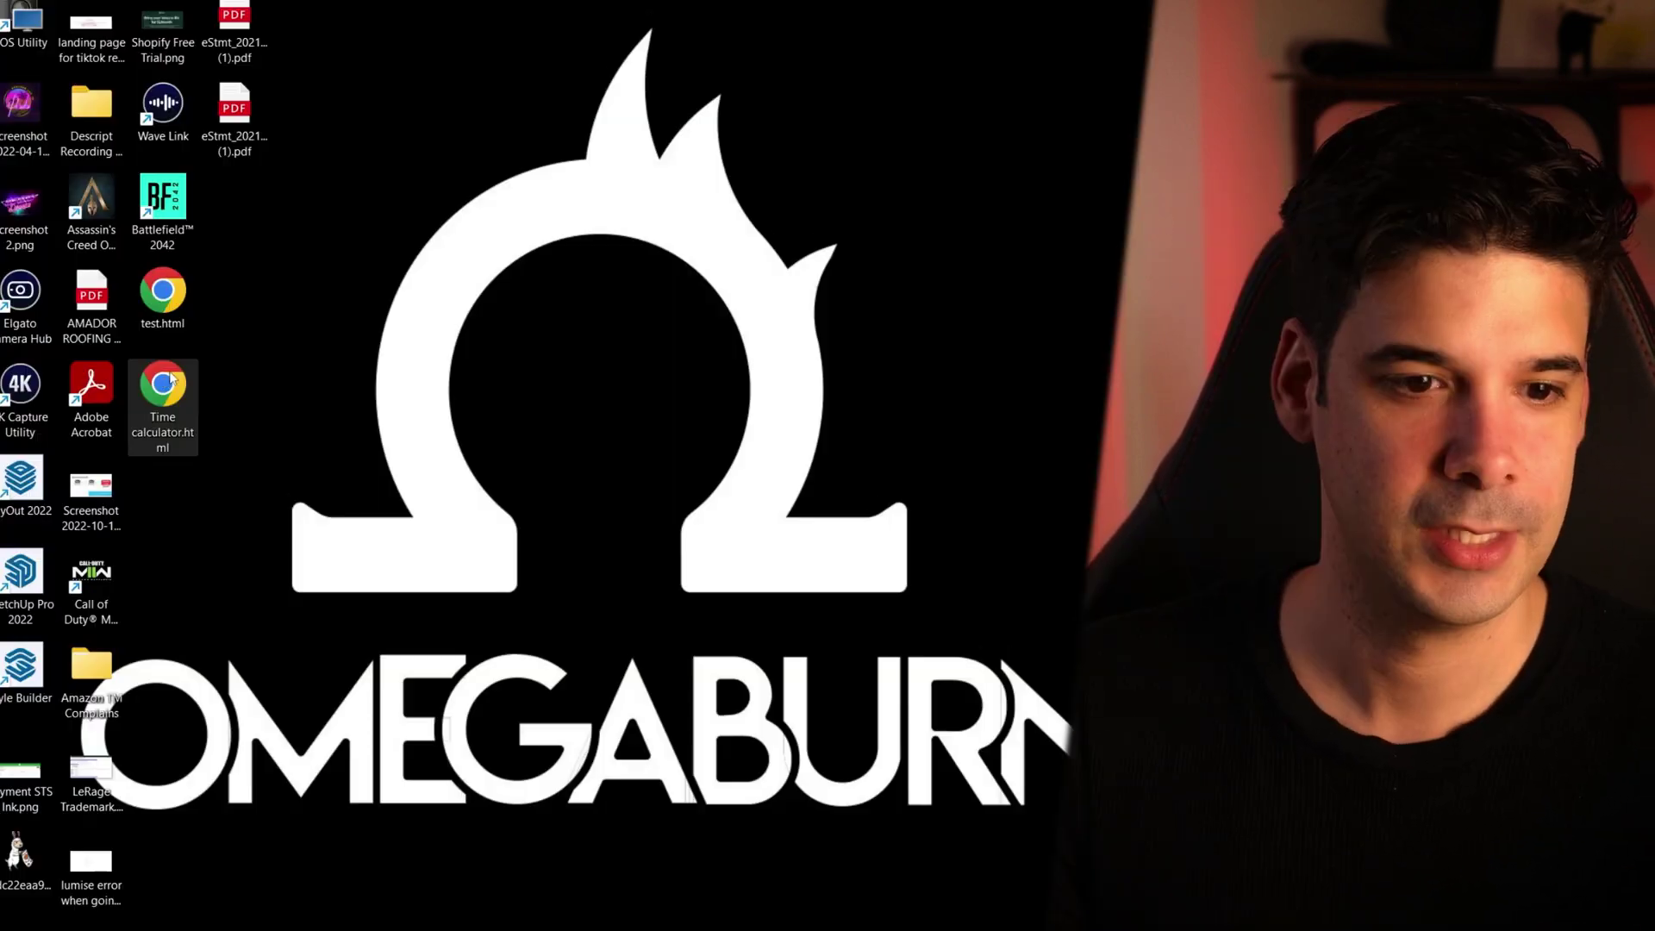
double_click(164, 377)
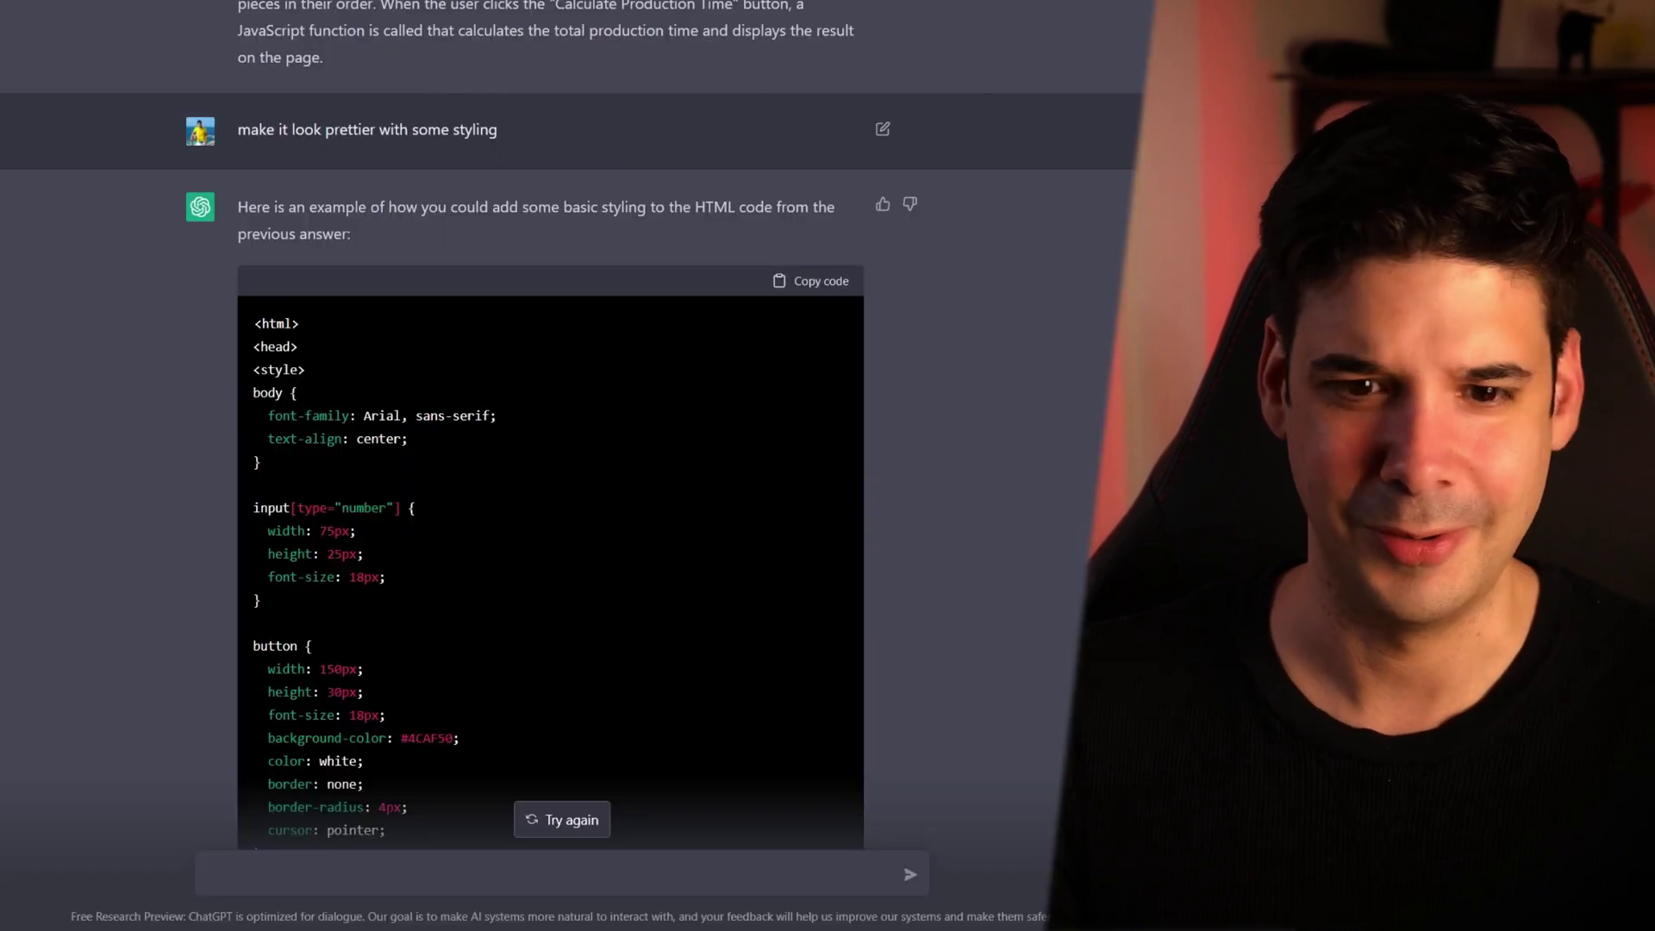
Scroll through the ChatGPT reply containing the CSS rule that makes the button text smaller
scroll(545, 779, "down", 2)
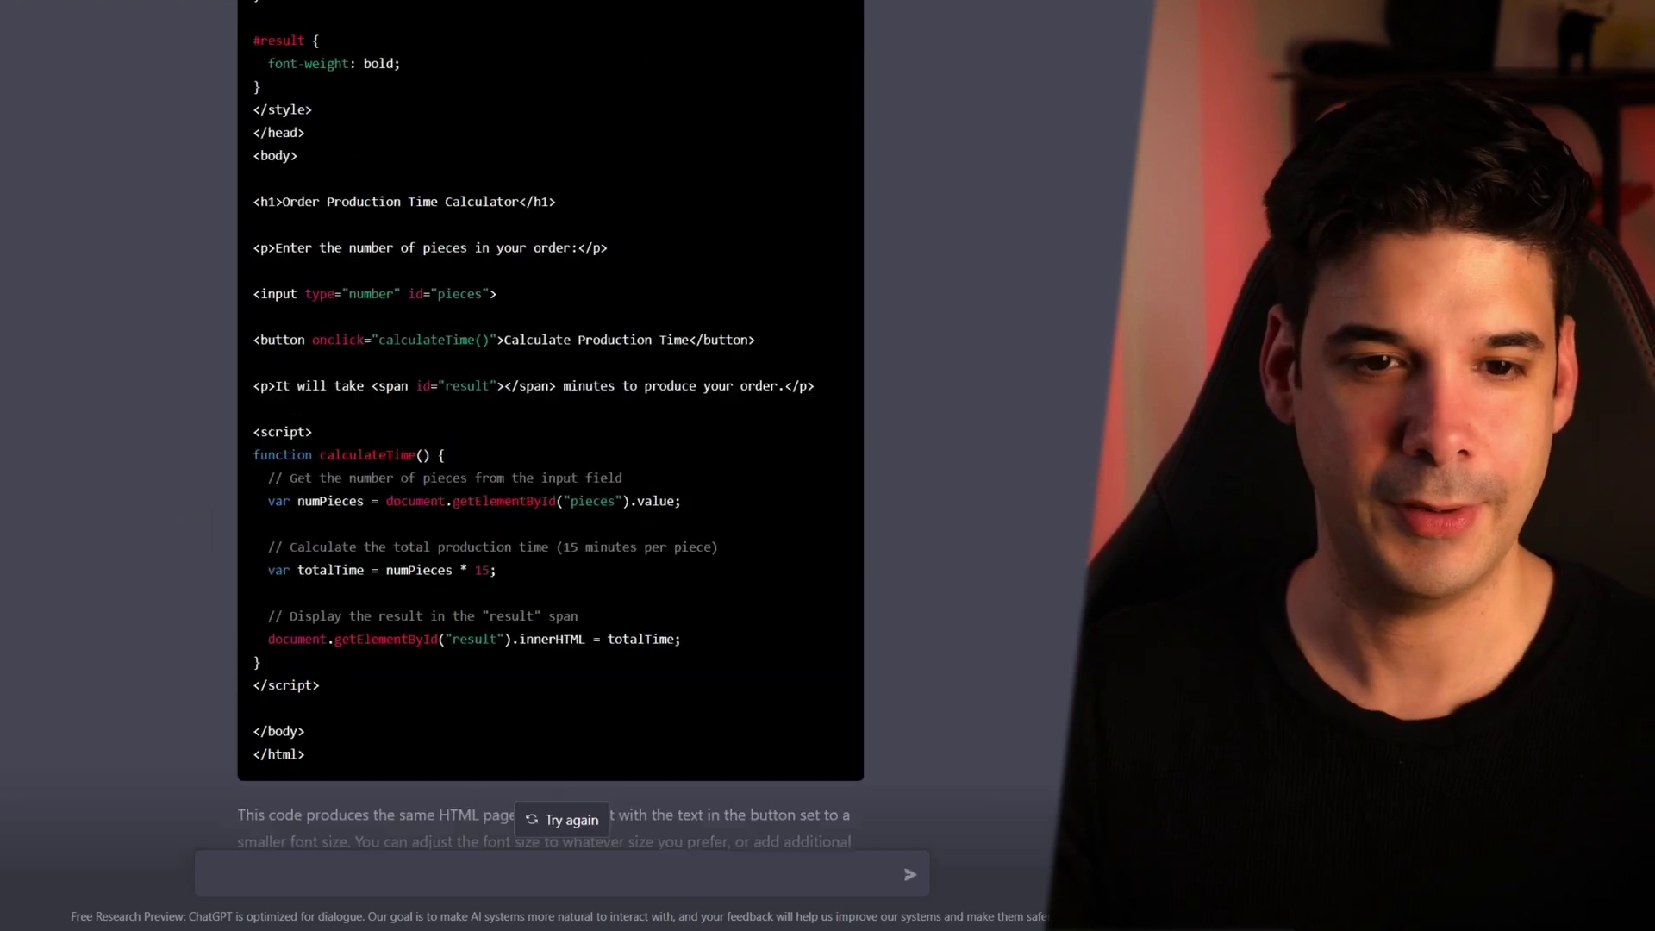
scroll(550, 423, "up", 8)
scroll(1050, 650, "up", 8)
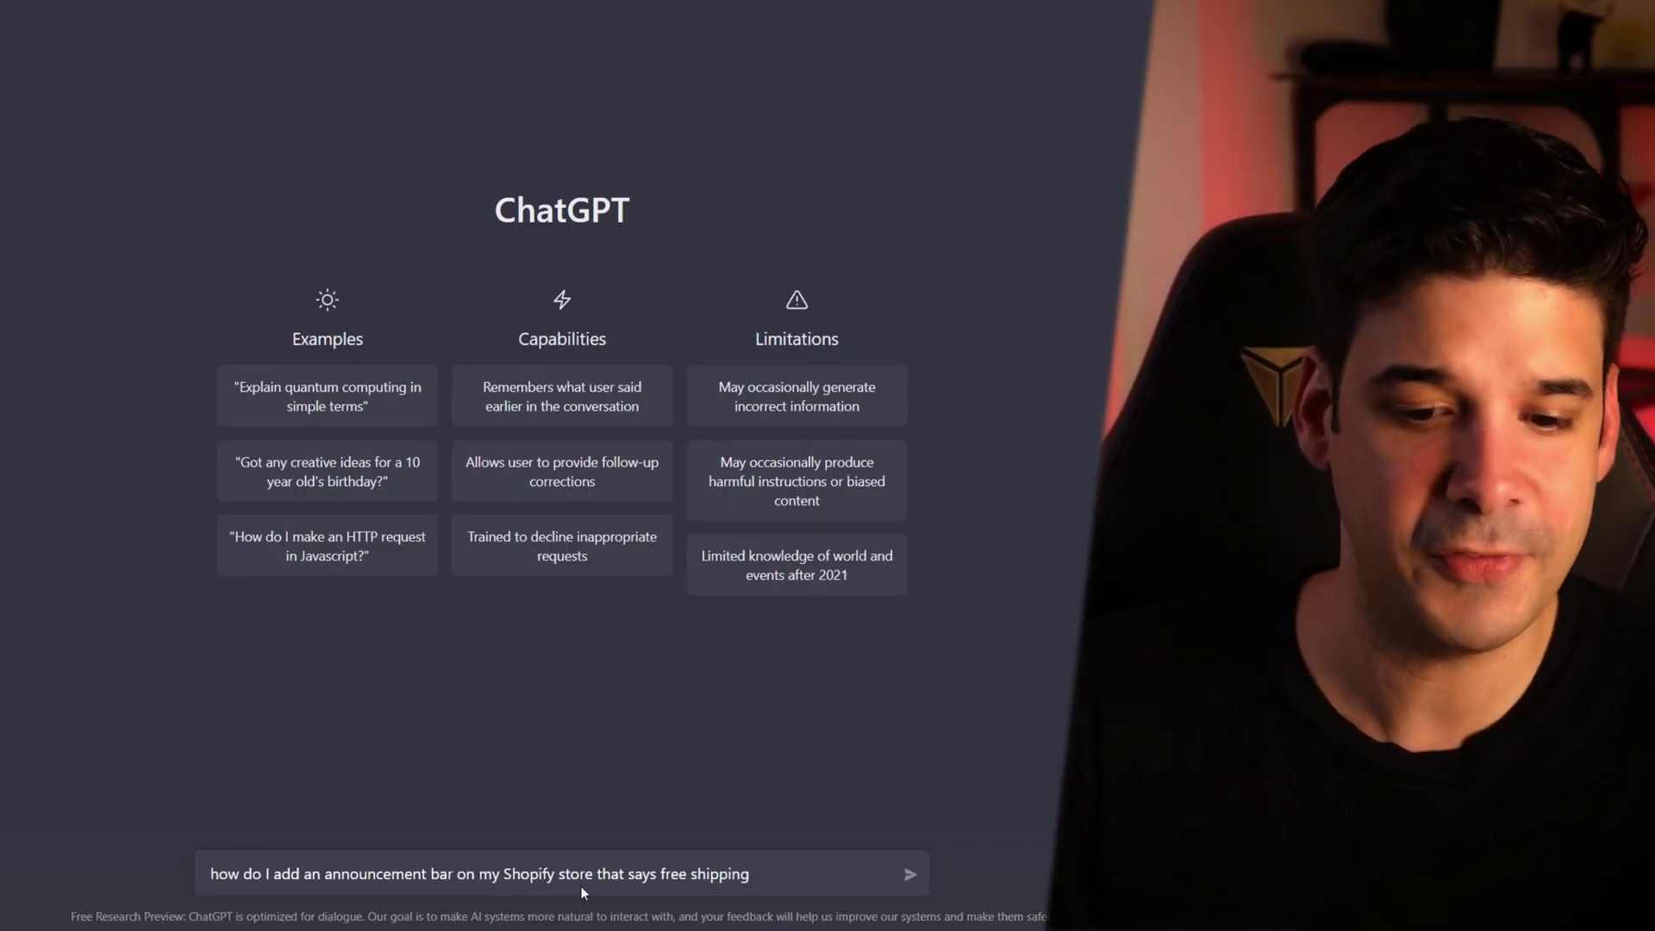
Submit the Shopify free-shipping announcement bar question and scroll through the seven-step answer
left_click(909, 876)
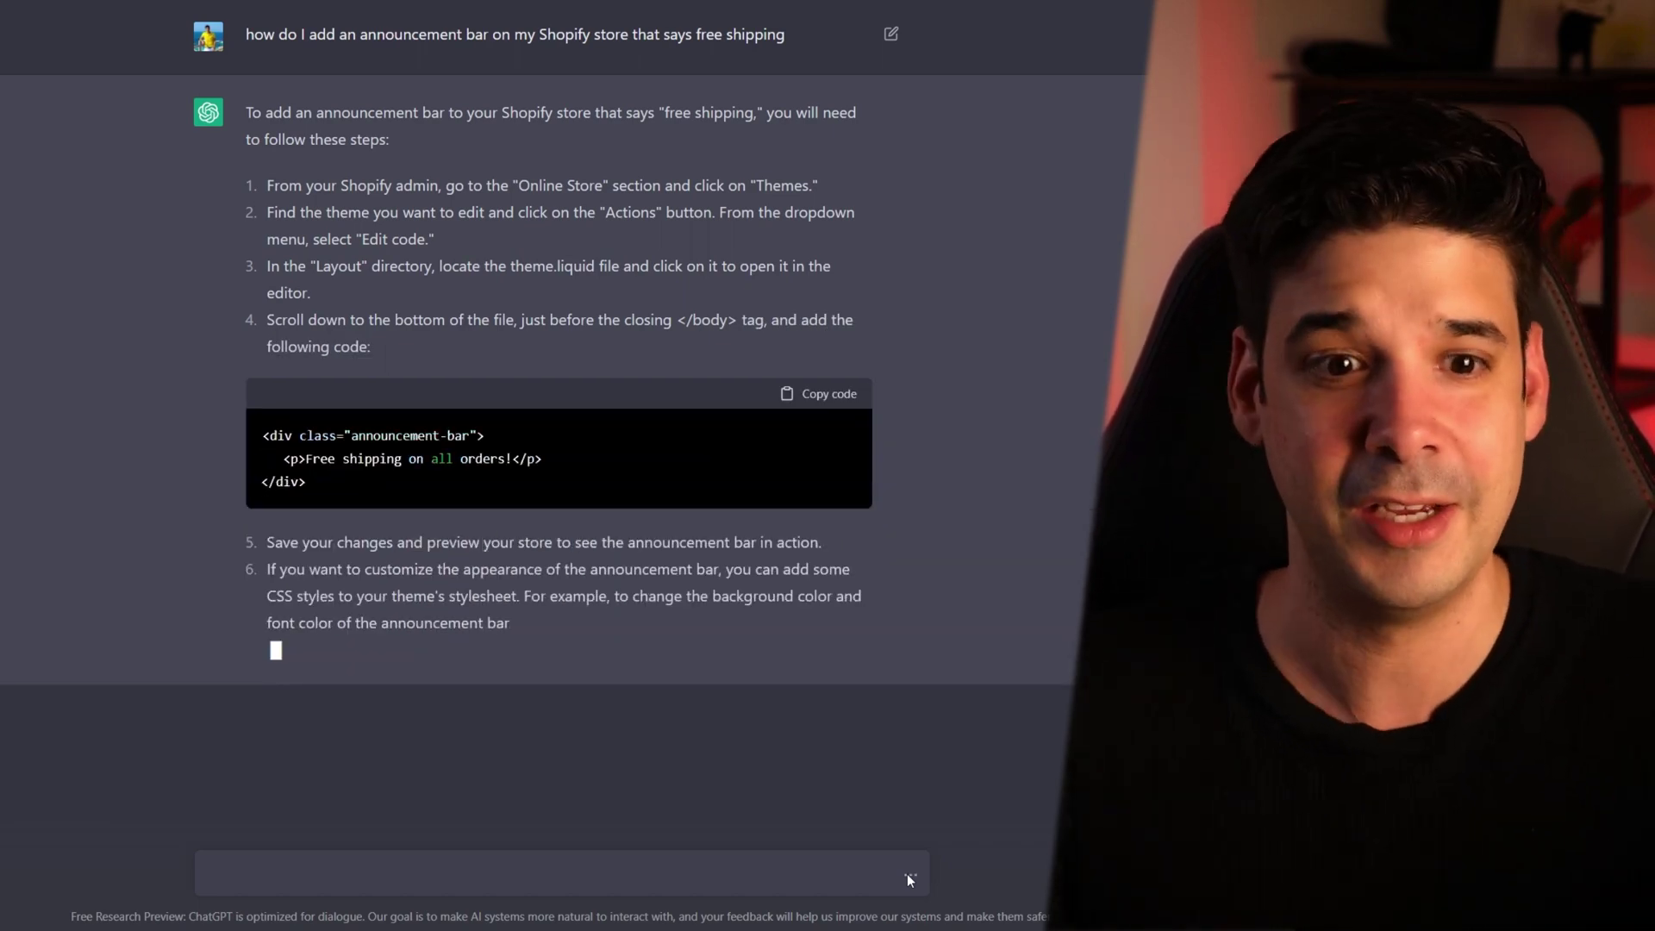
scroll(924, 671, "up", 3)
scroll(778, 437, "down", 2)
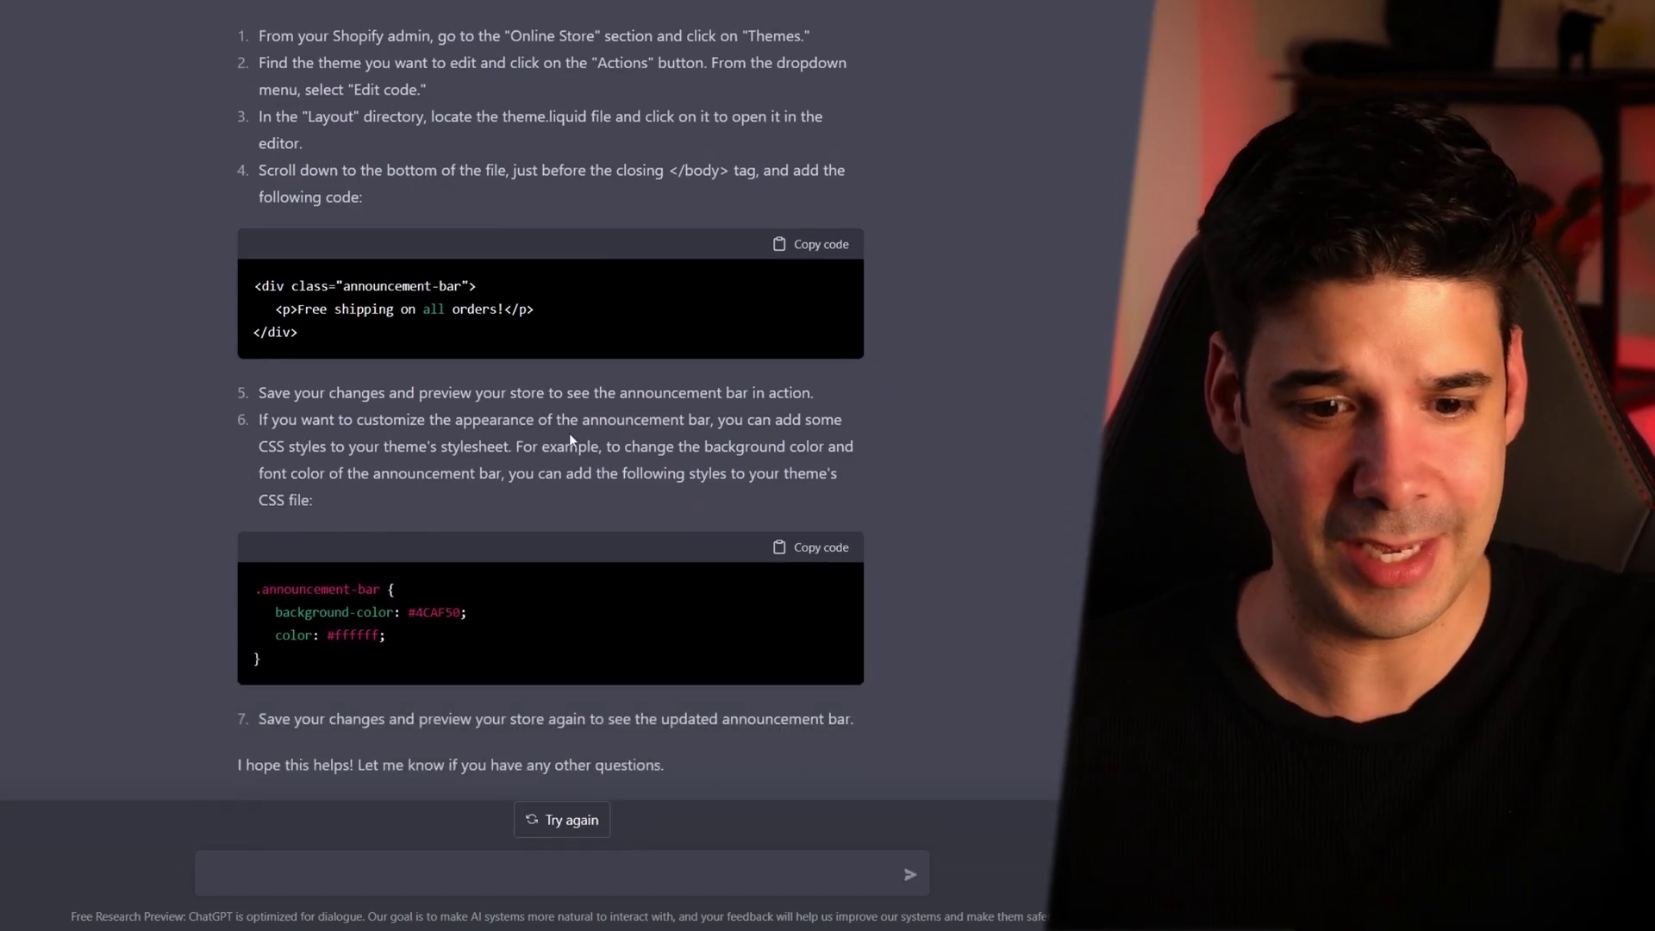
scroll(552, 517, "up", 3)
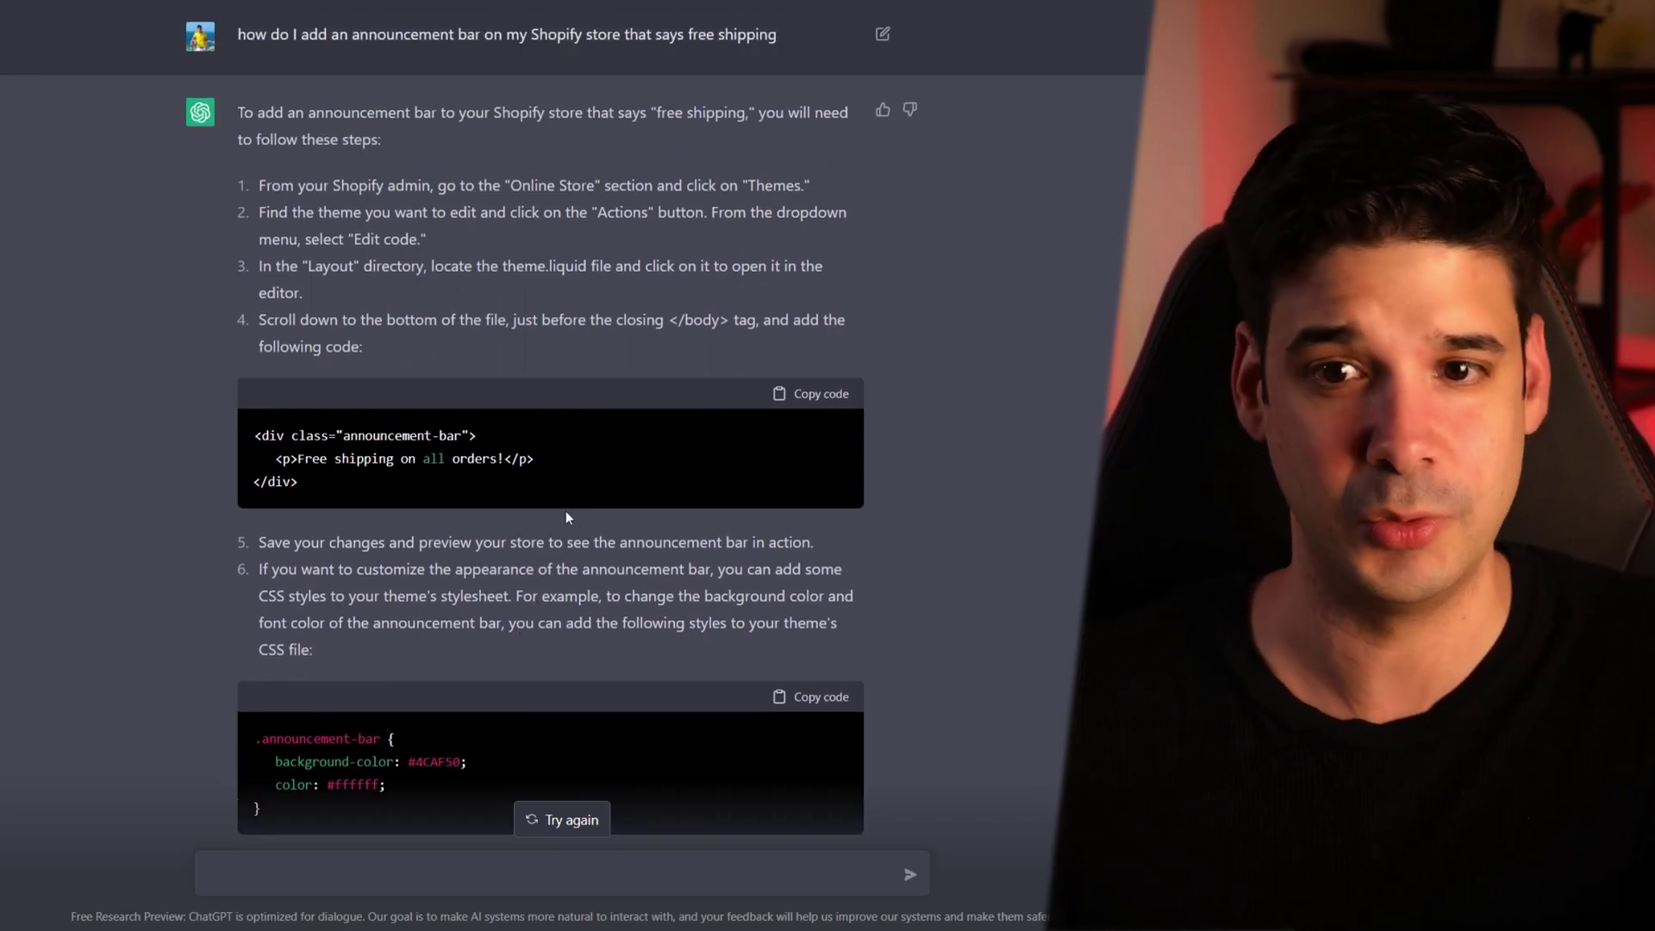